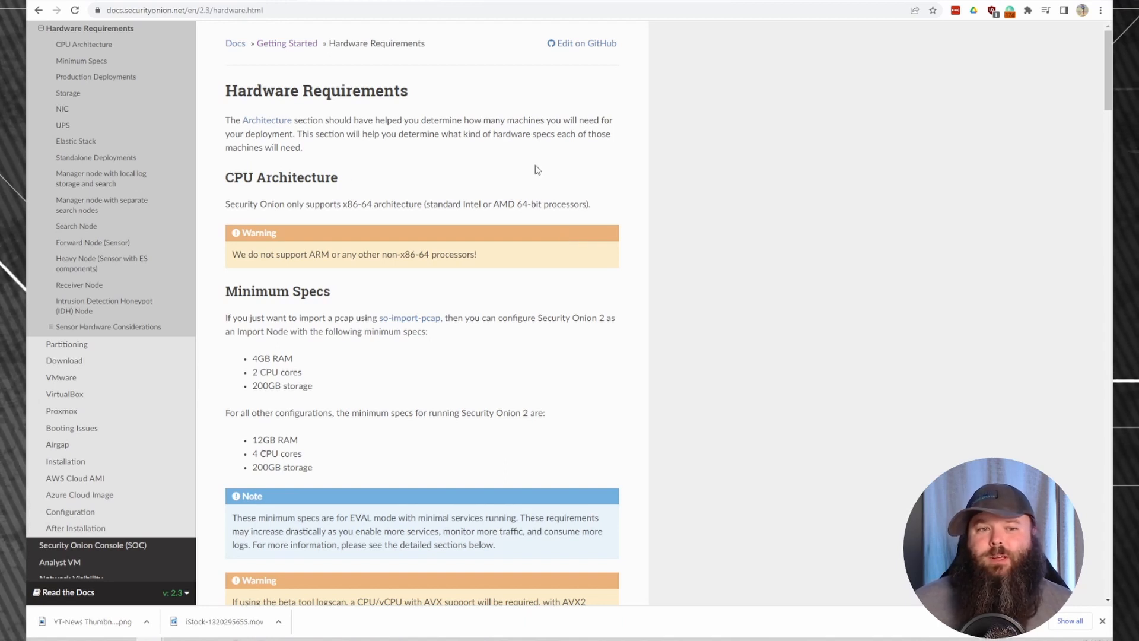
Highlight the 12GB RAM, 4 CPU cores and 200GB storage minimum specs in the documentation.
scroll(536, 171, "down", 2)
left_click_drag(327, 359, 254, 327)
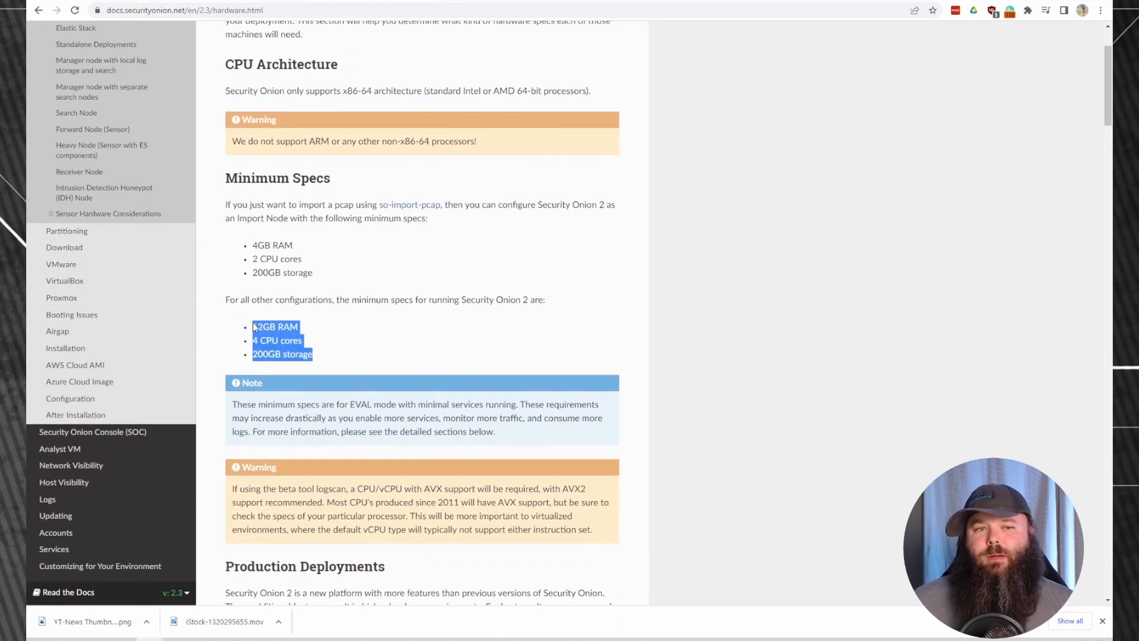
left_click(523, 320)
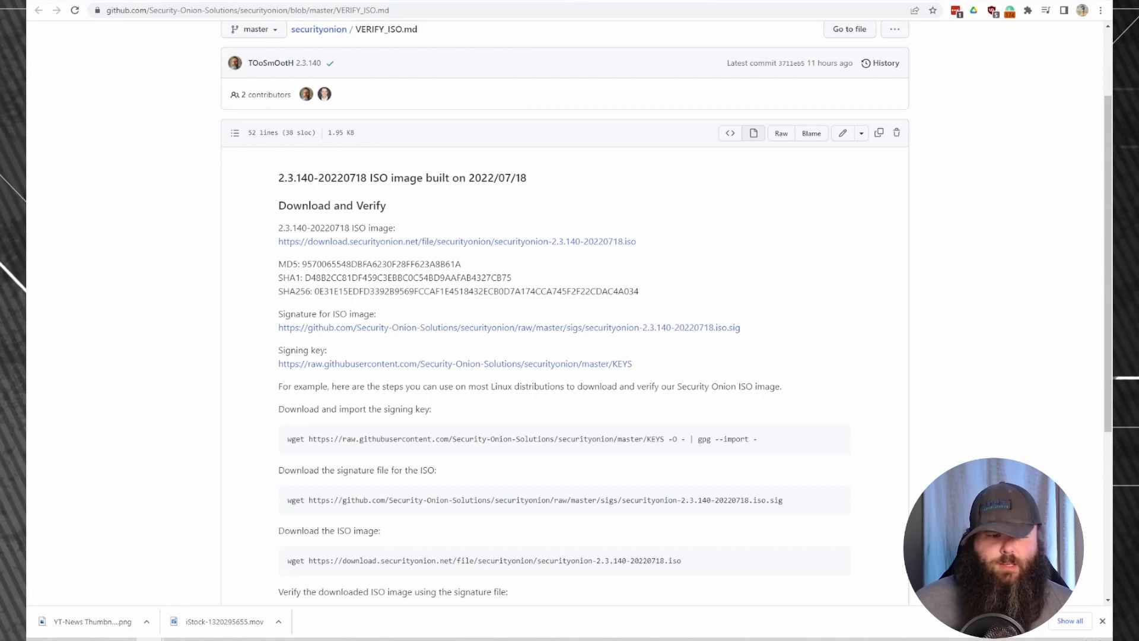
Close the browser downloads bar to reveal more of the VERIFY_ISO.md page.
left_click(1103, 620)
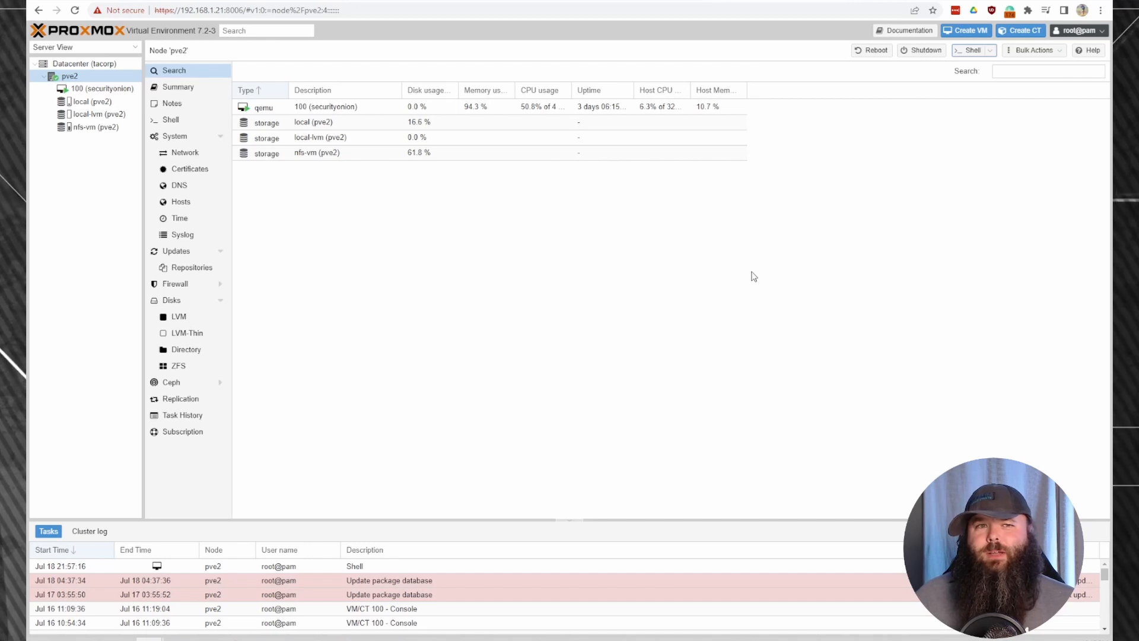
Start a new VM 101 on pve2 and name it so2.
left_click(186, 349)
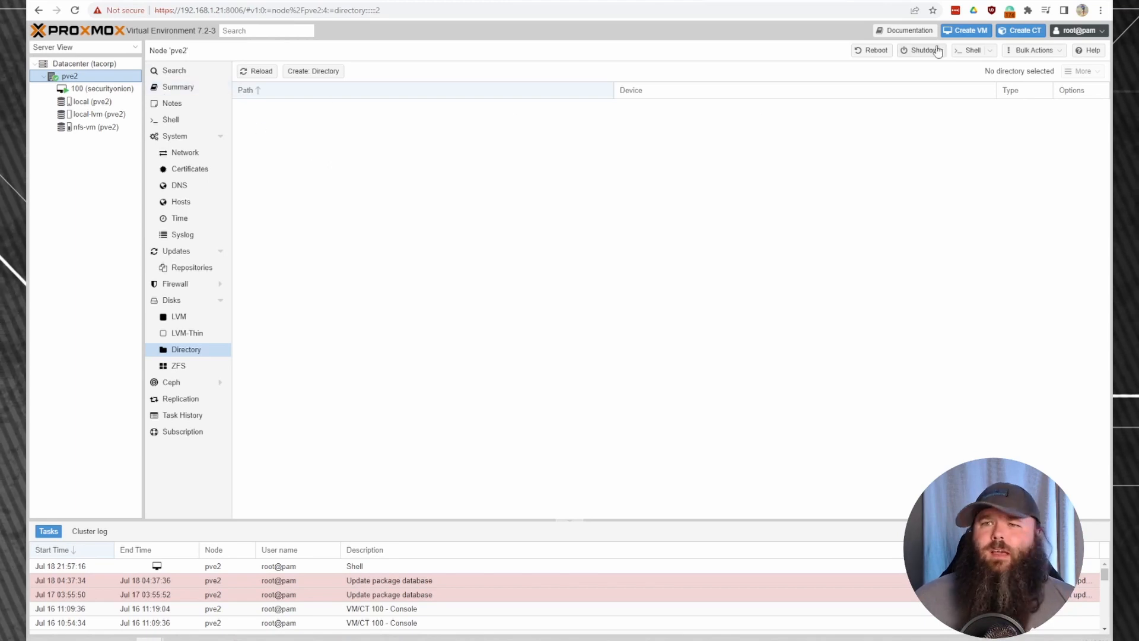
left_click(965, 30)
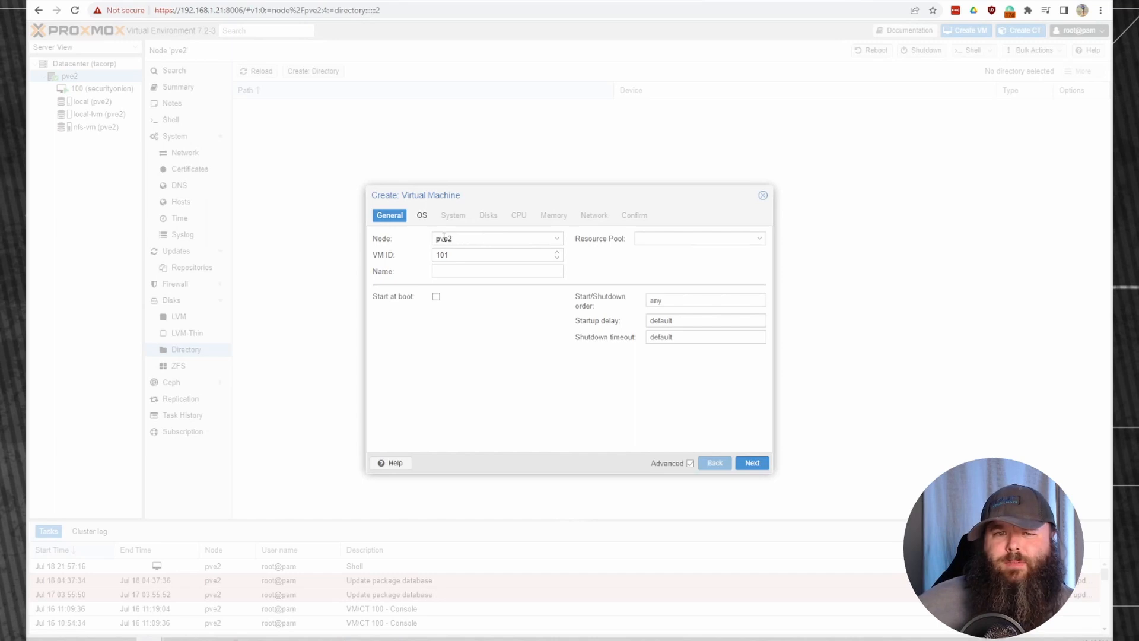
left_click(503, 275)
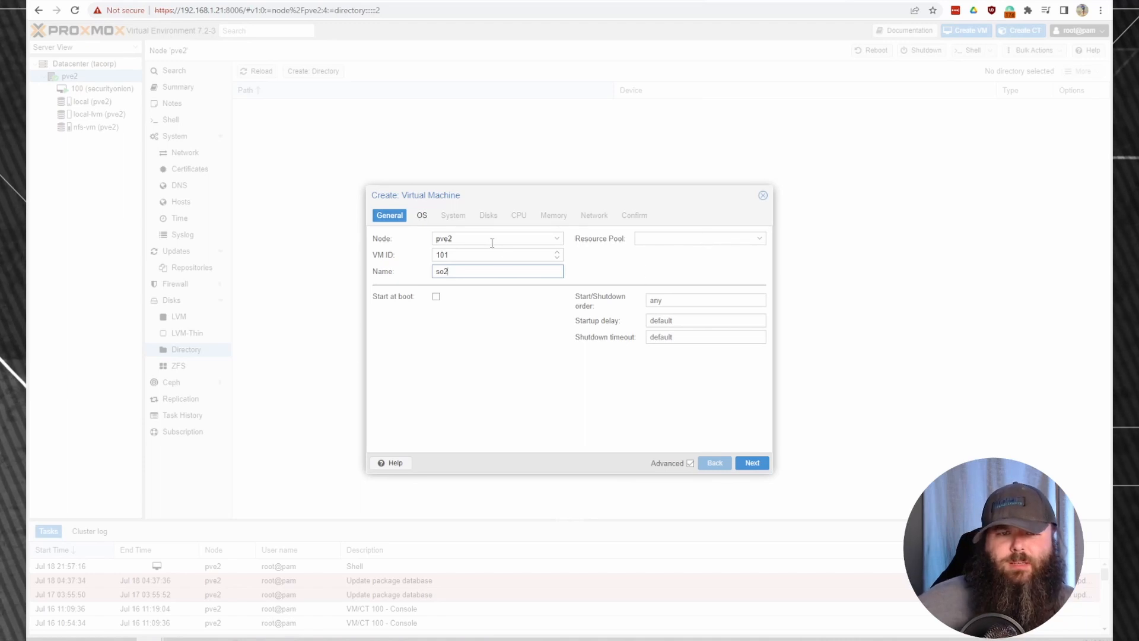
left_click(422, 216)
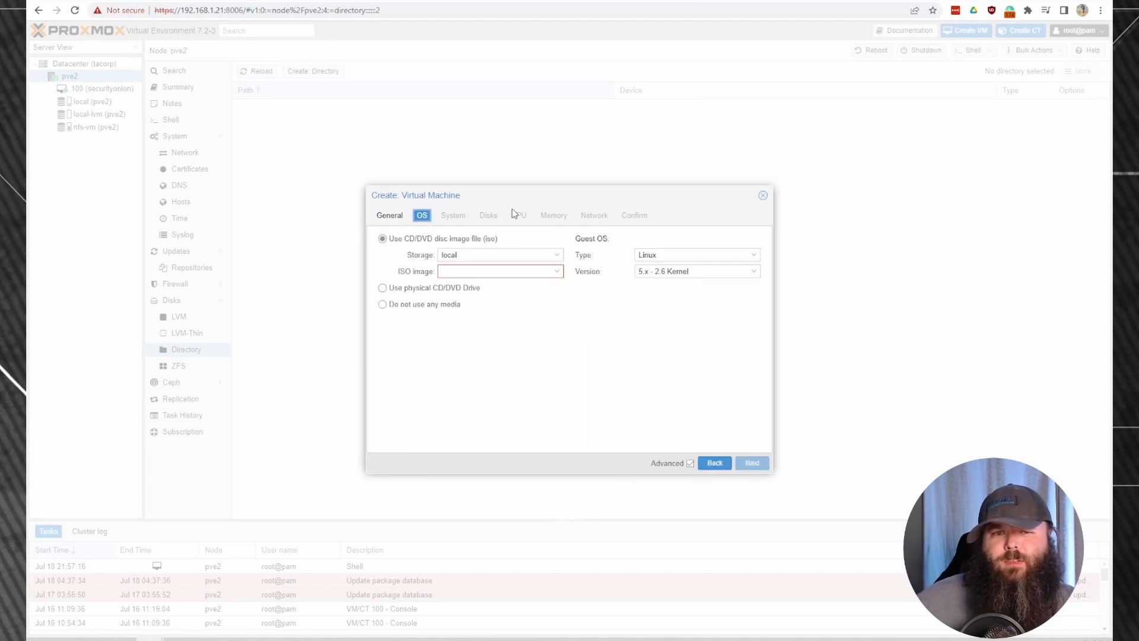
Boot from securityonion-2.3.130-20220607.iso on local storage, keeping default system settings.
left_click(561, 254)
left_click(483, 286)
left_click(559, 272)
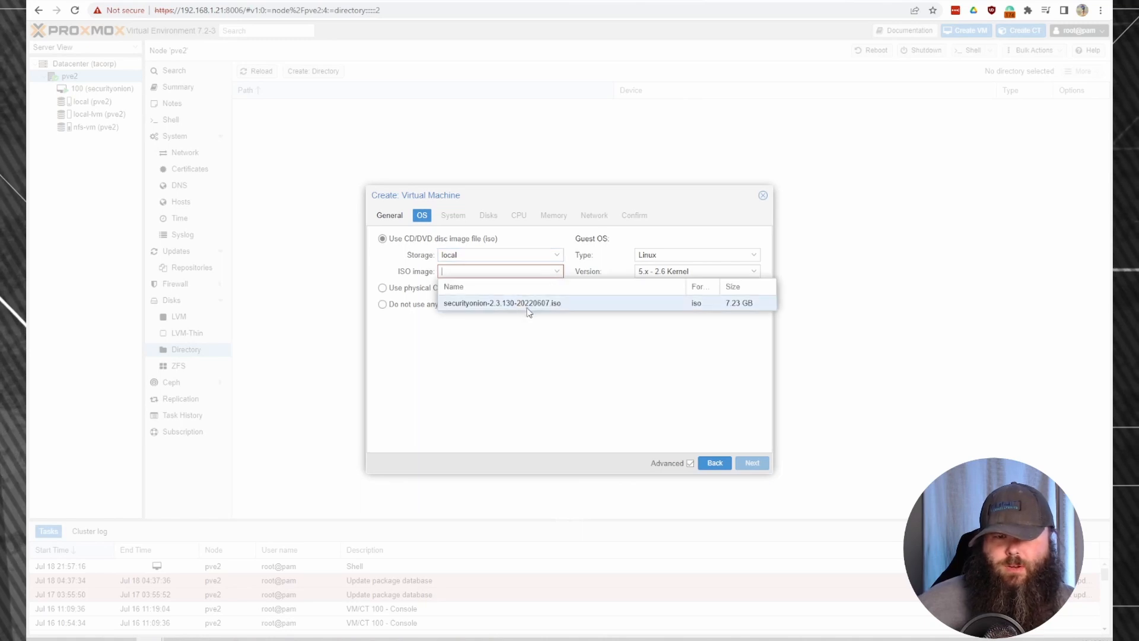
left_click(555, 304)
left_click(556, 303)
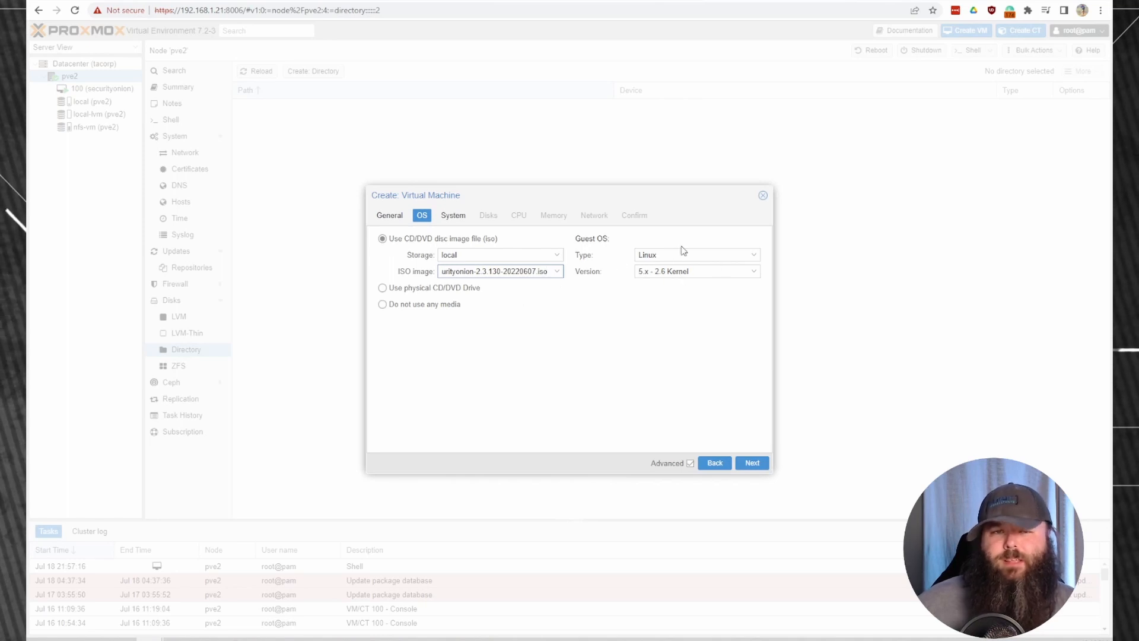
left_click(455, 217)
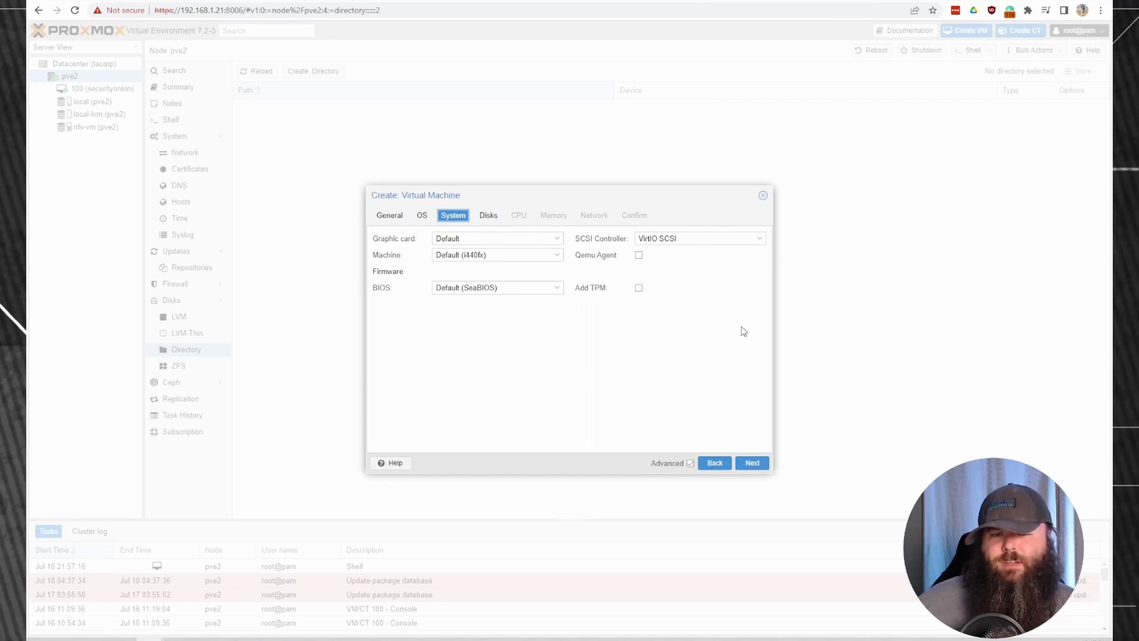
left_click(494, 218)
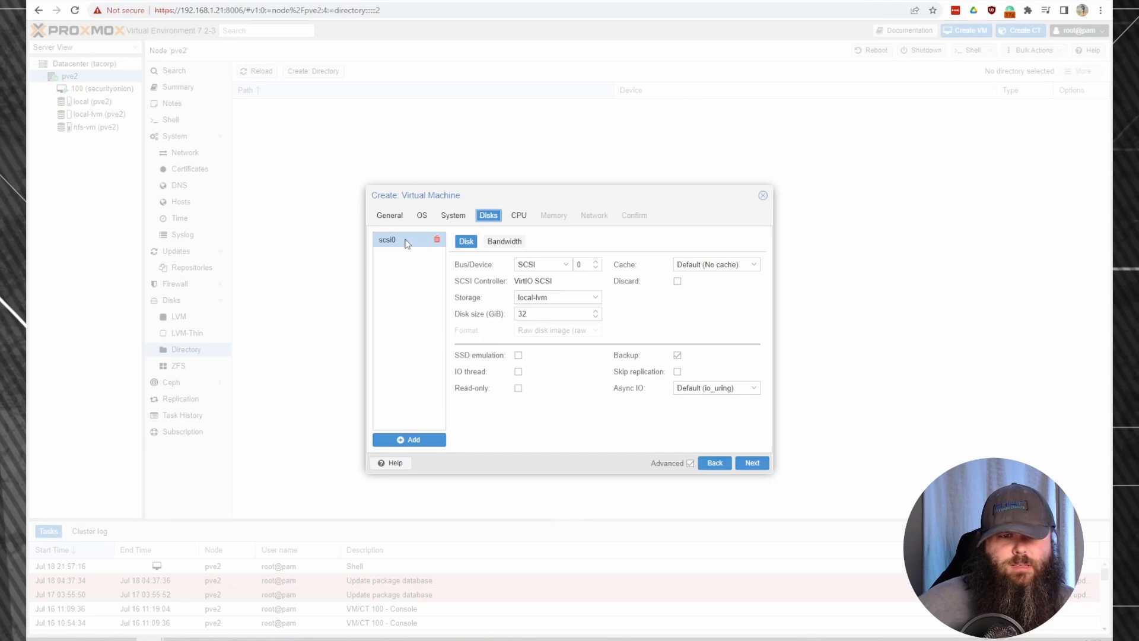
Set the disk size to 200 GiB and place it on nfs-vm storage.
left_click_drag(531, 314, 470, 315)
type("200")
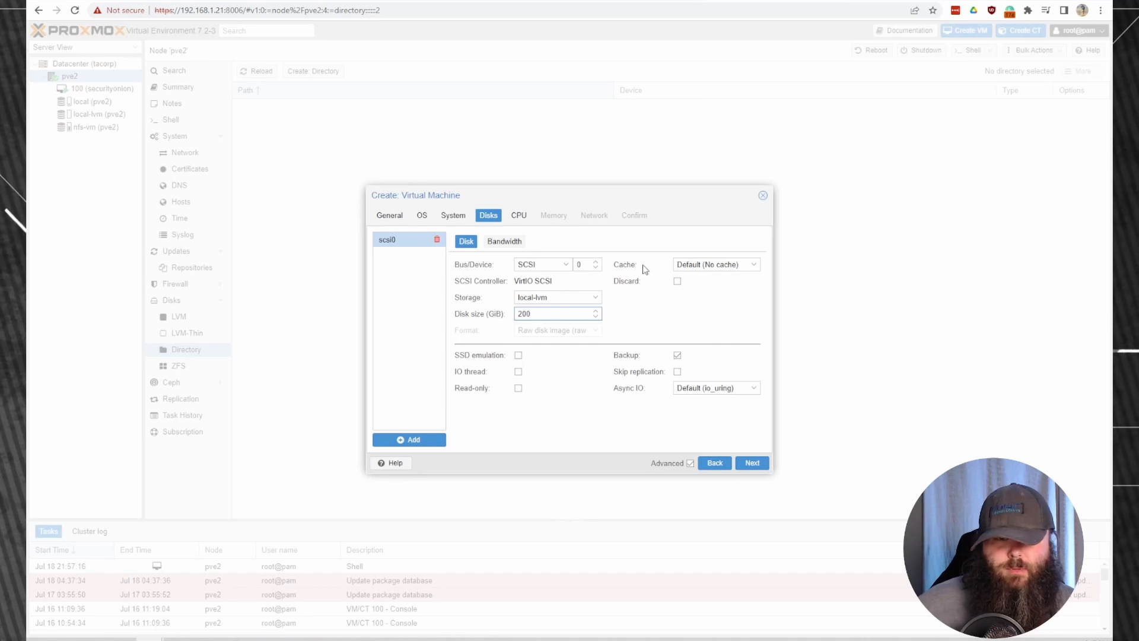
left_click(596, 298)
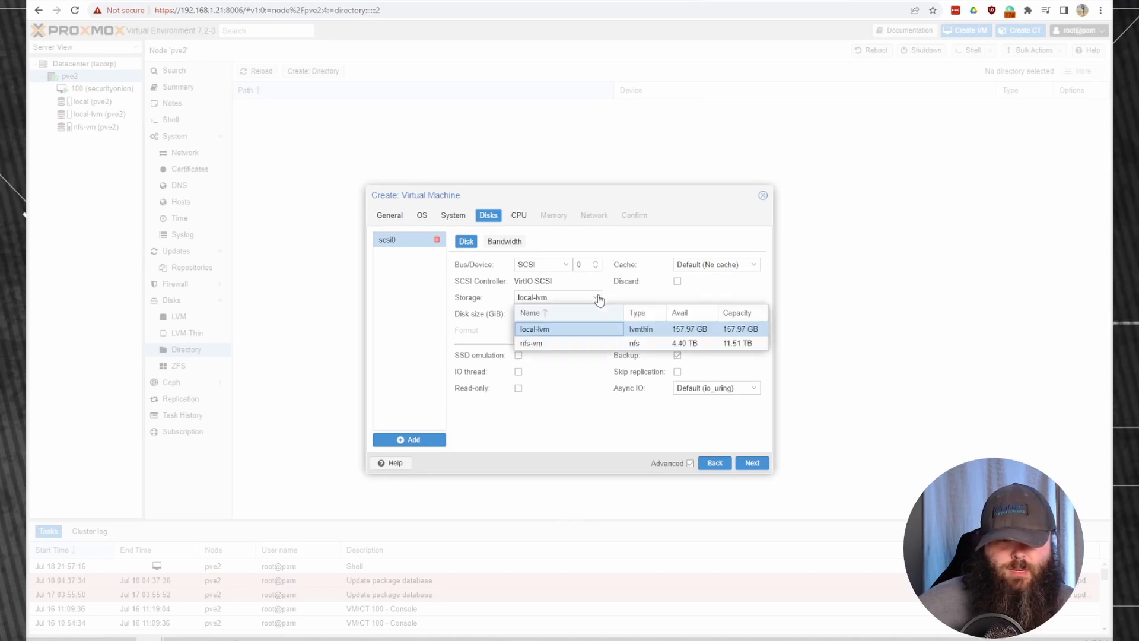
left_click(559, 342)
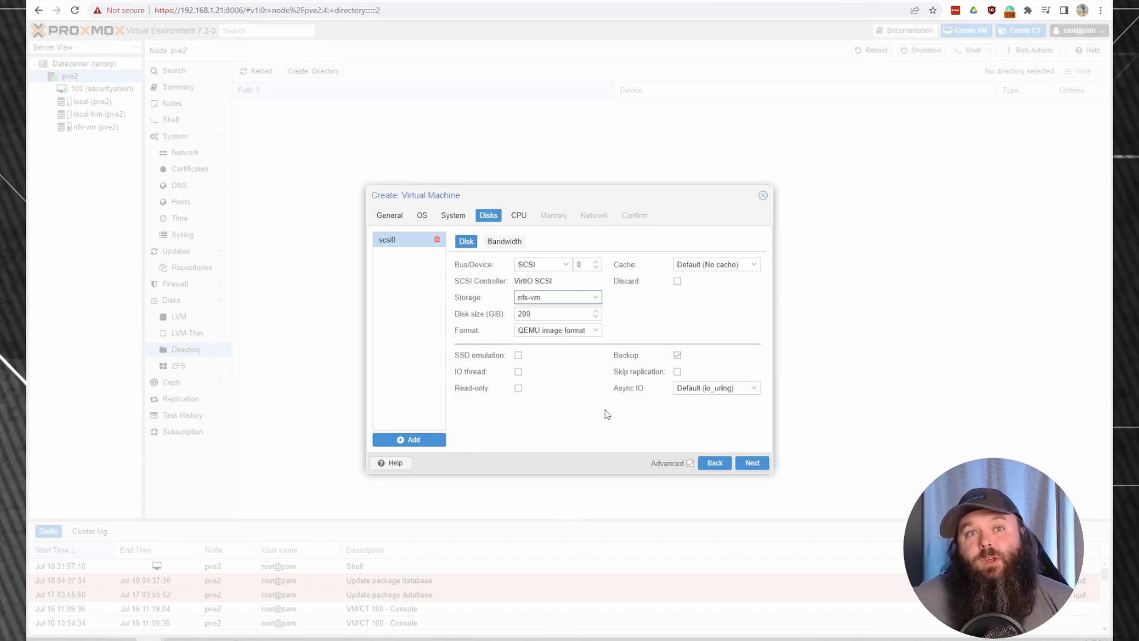
left_click(433, 1)
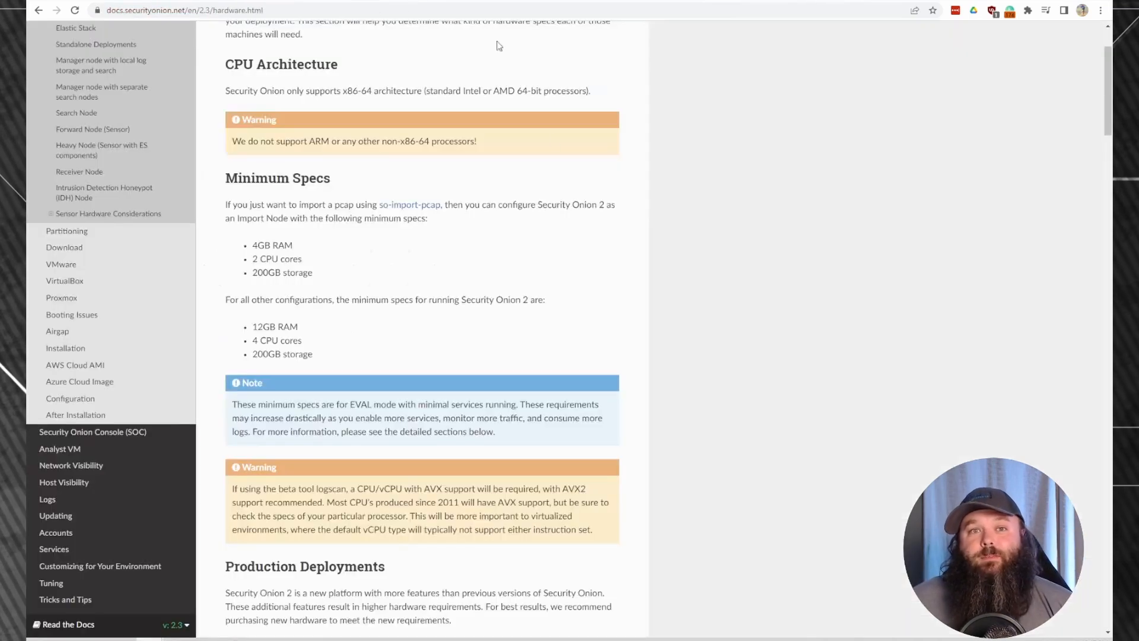
scroll(514, 268, "down", 6)
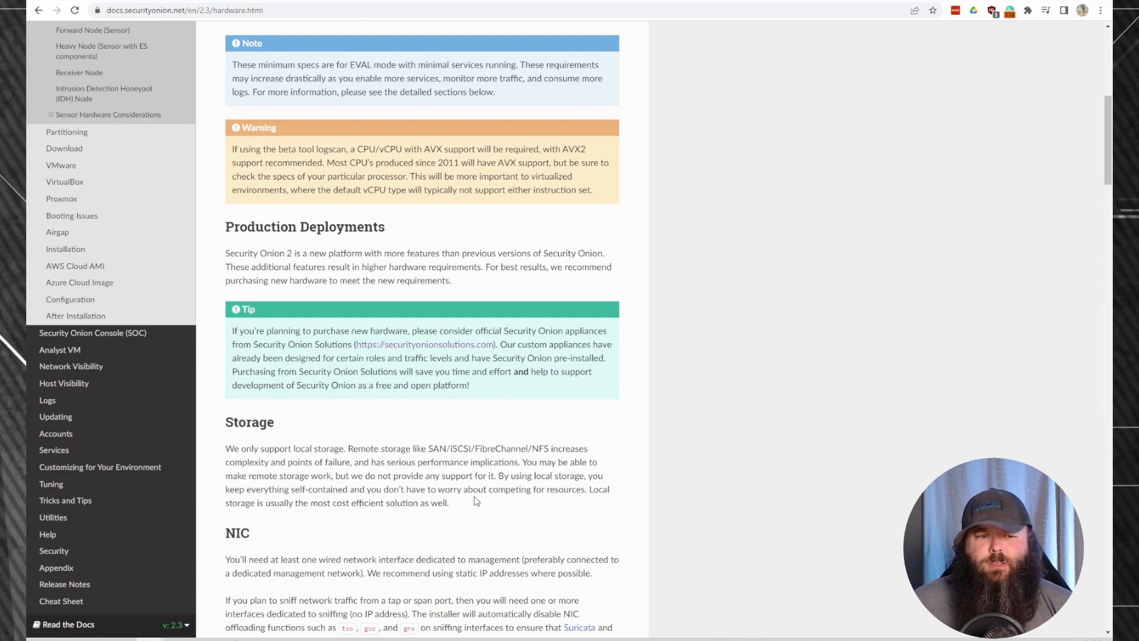
scroll(469, 347, "down", 3)
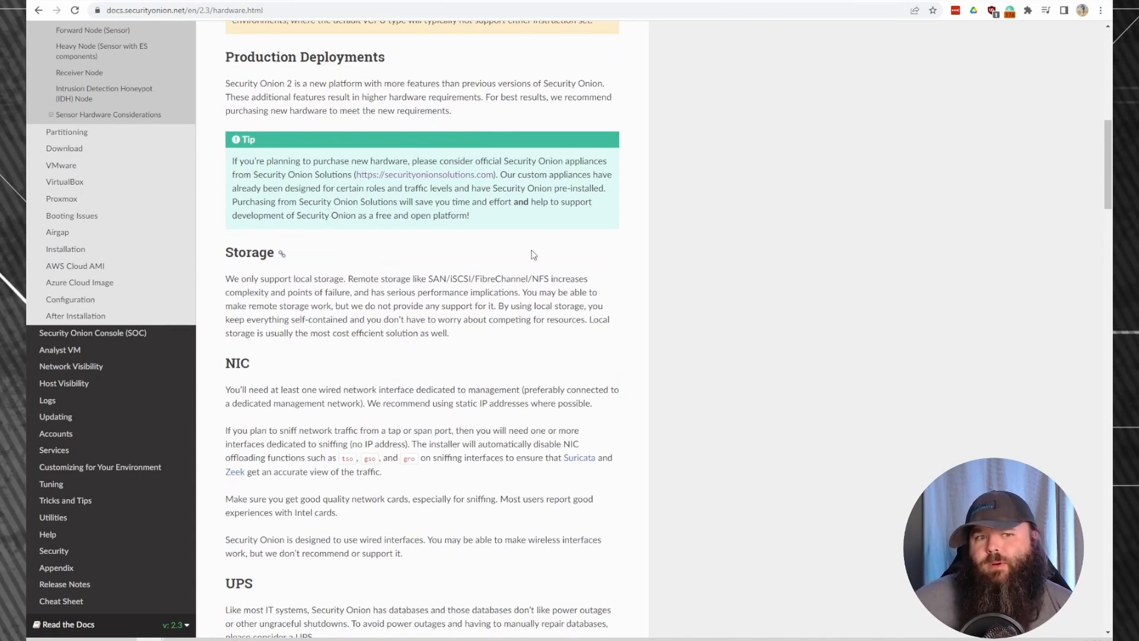
scroll(526, 274, "down", 9)
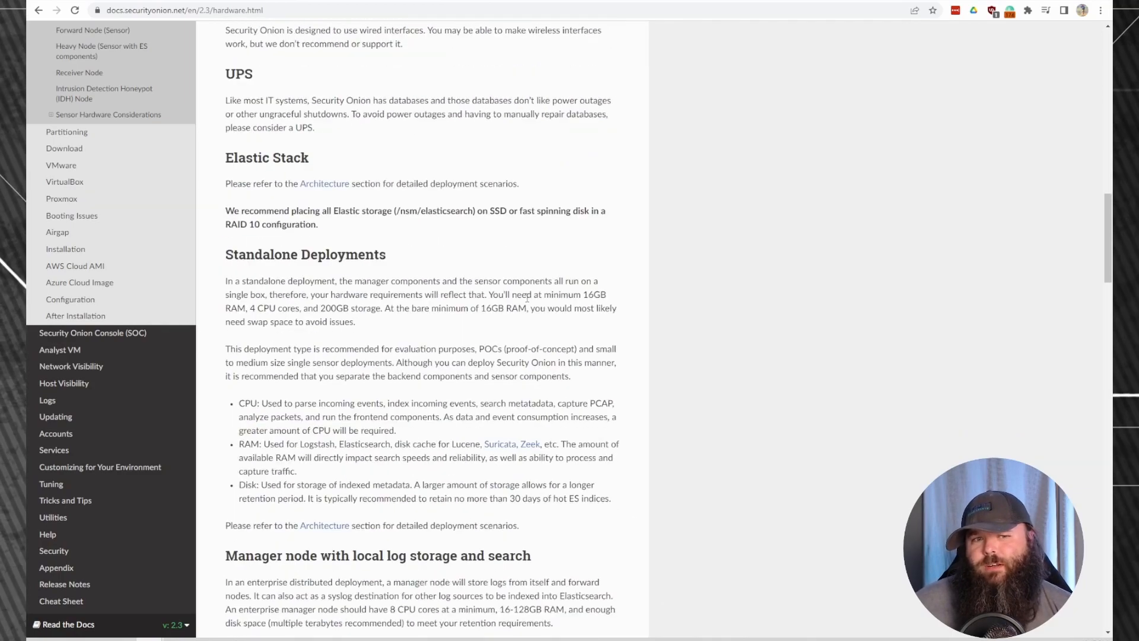
scroll(526, 300, "down", 12)
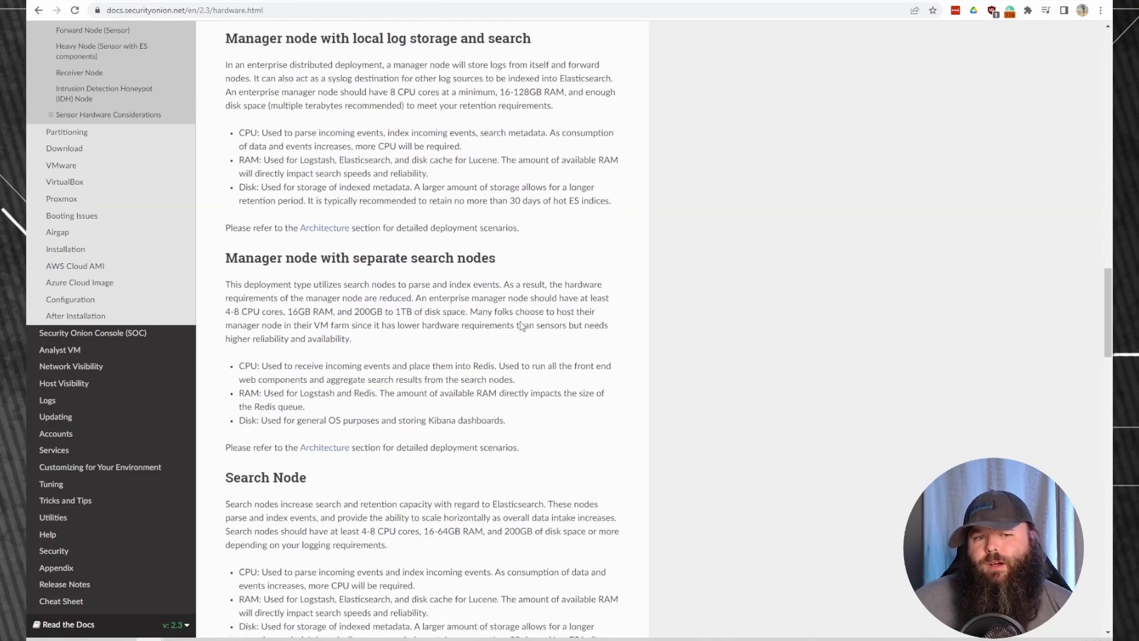
scroll(553, 307, "down", 3)
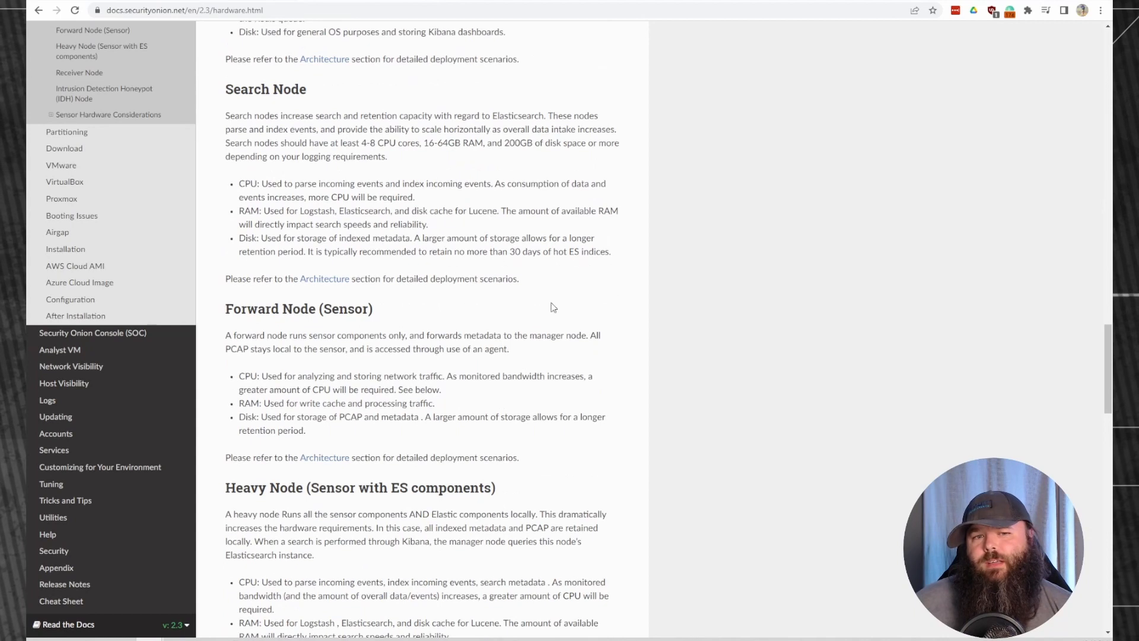
left_click_drag(409, 308, 225, 310)
left_click(541, 306)
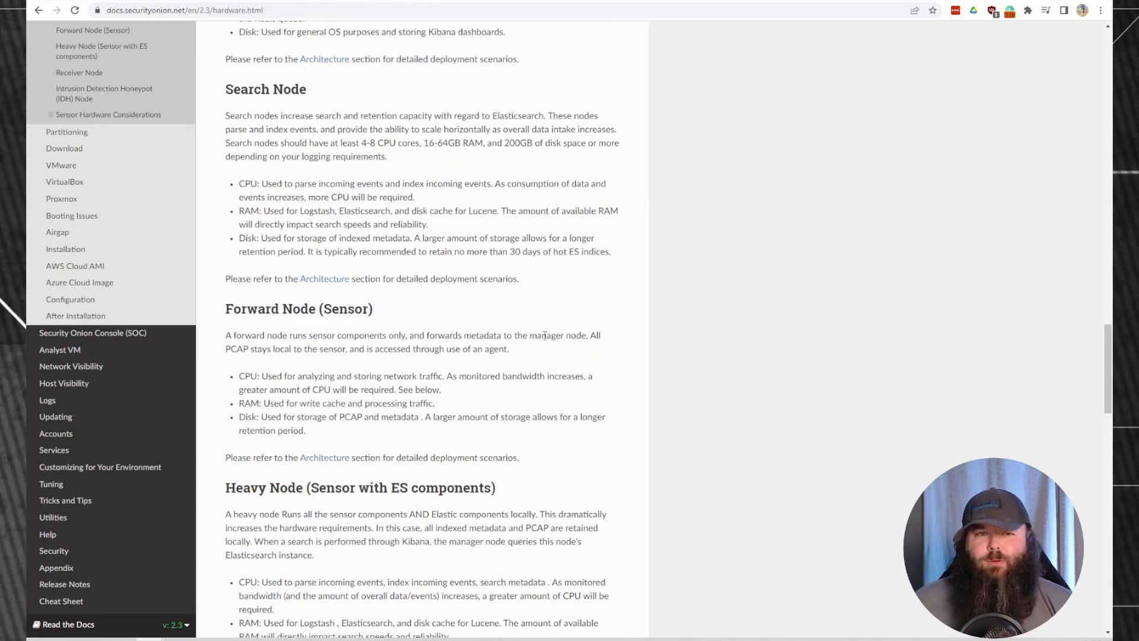
scroll(540, 336, "down", 4)
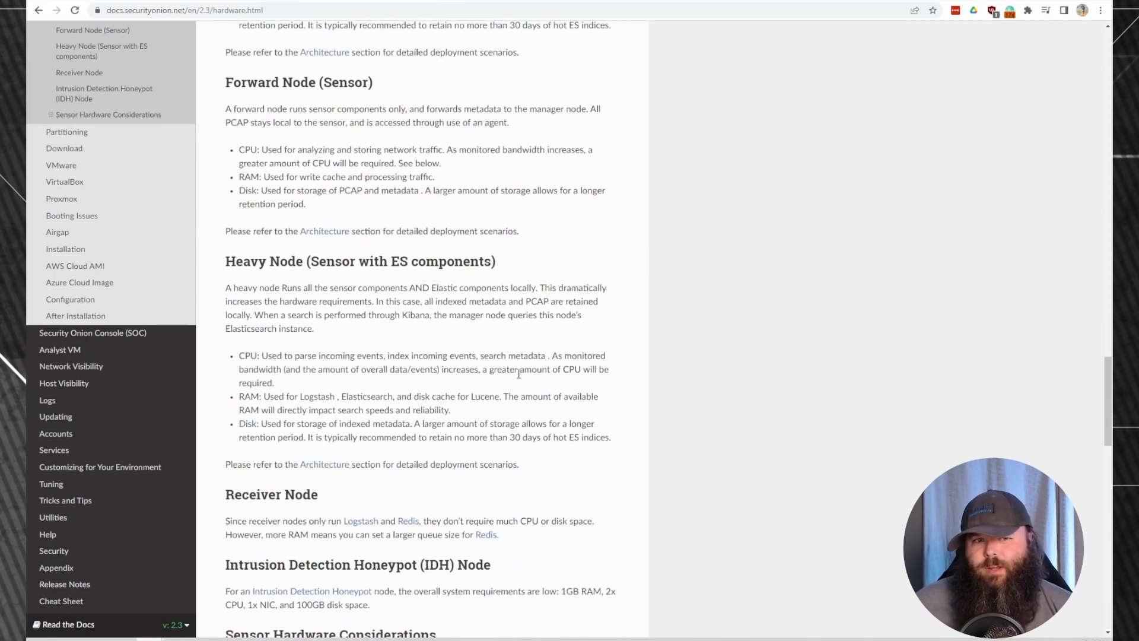
scroll(522, 371, "down", 4)
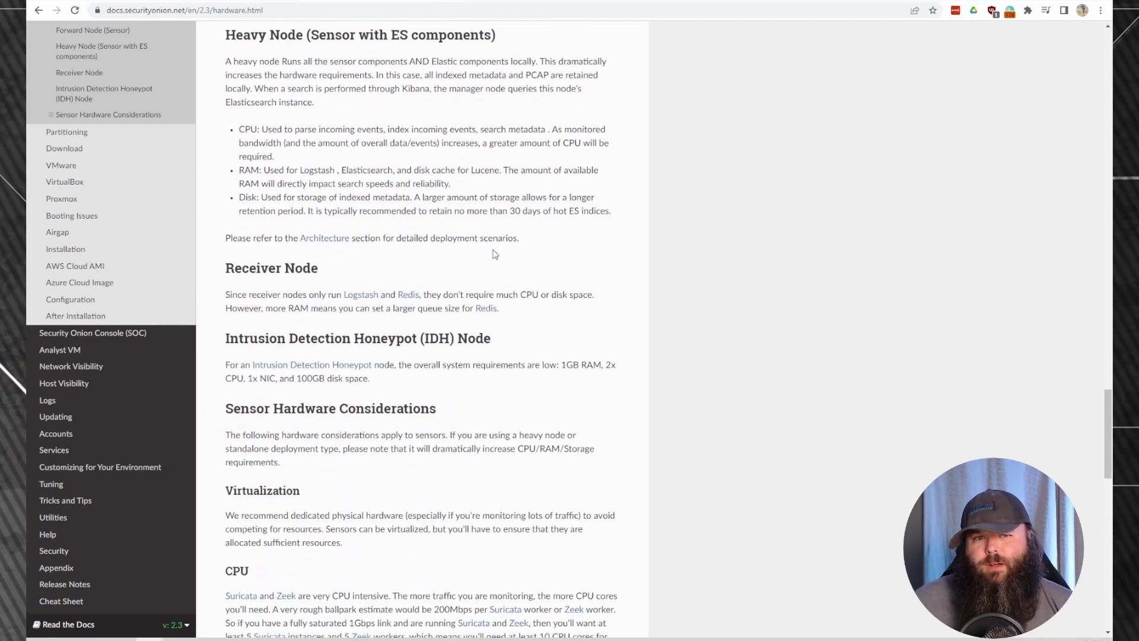
left_click_drag(317, 266, 224, 270)
left_click(552, 254)
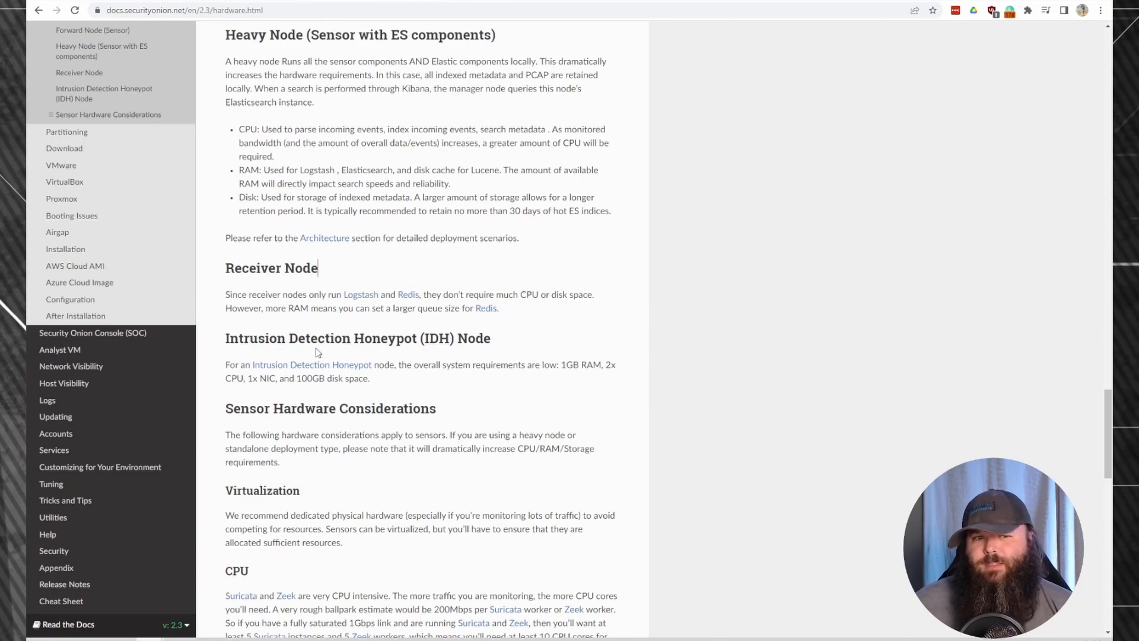
scroll(528, 356, "up", 20)
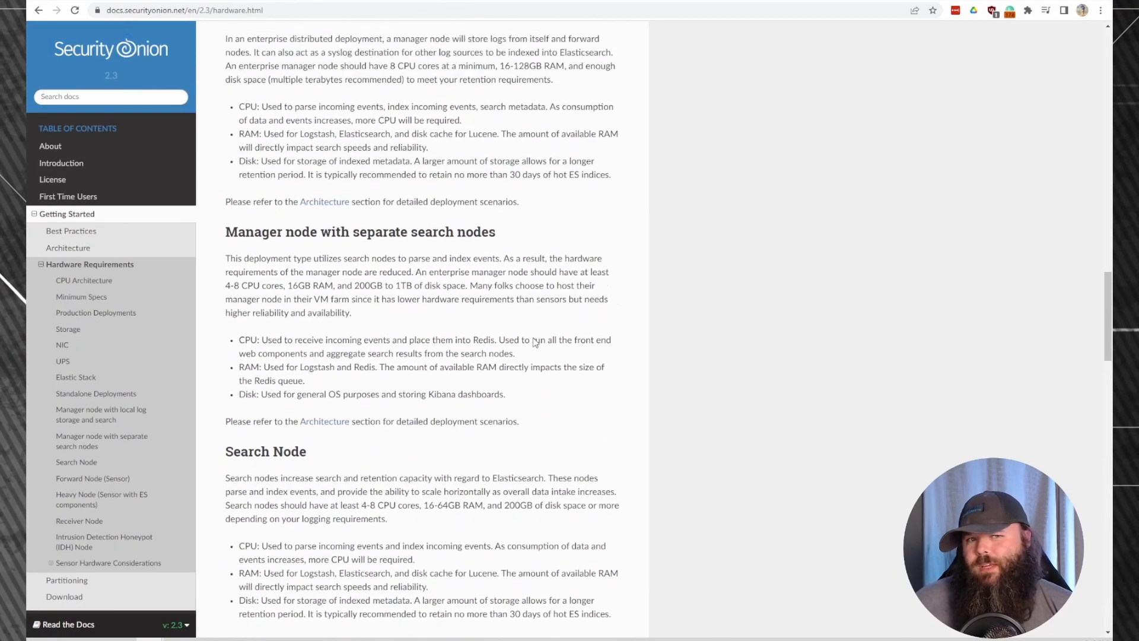
scroll(534, 349, "up", 8)
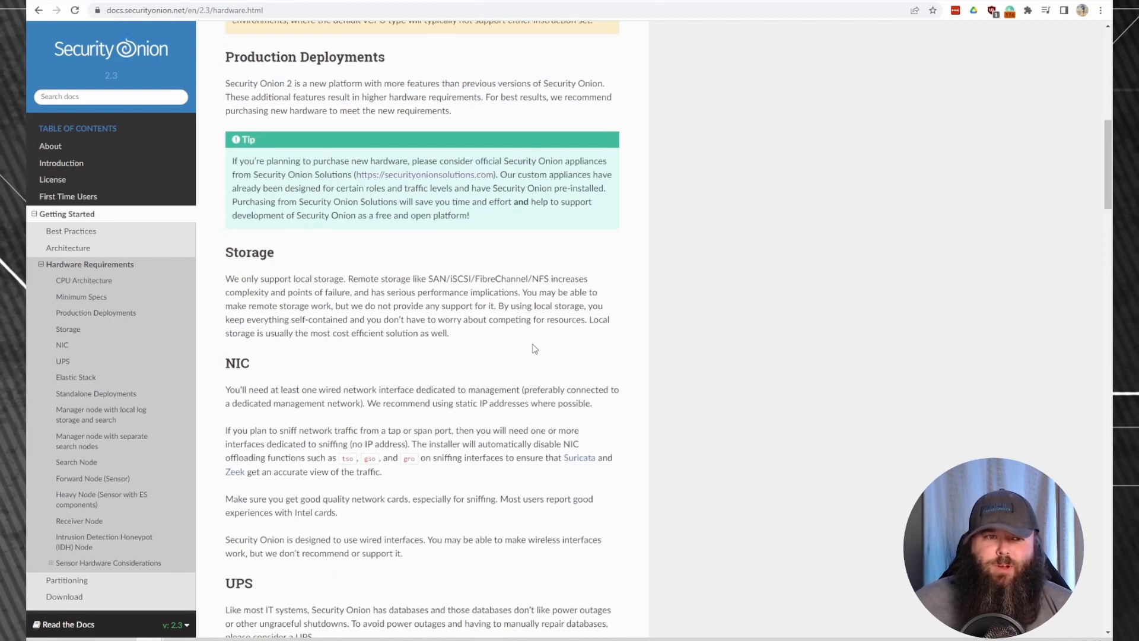
scroll(535, 346, "up", 5)
scroll(530, 330, "up", 4)
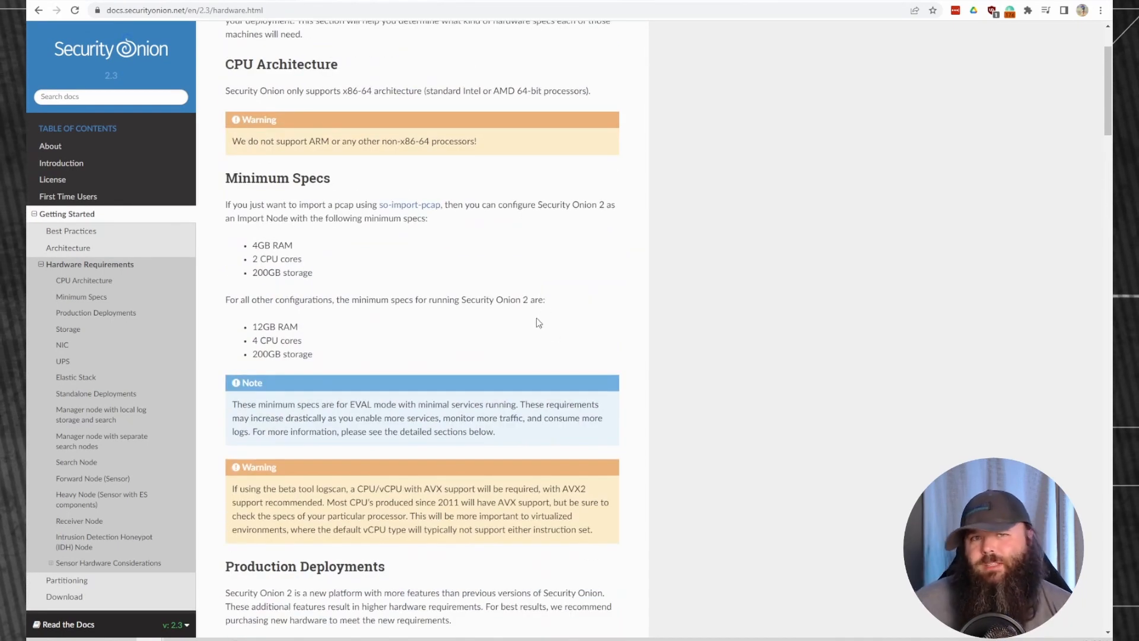
scroll(537, 297, "up", 2)
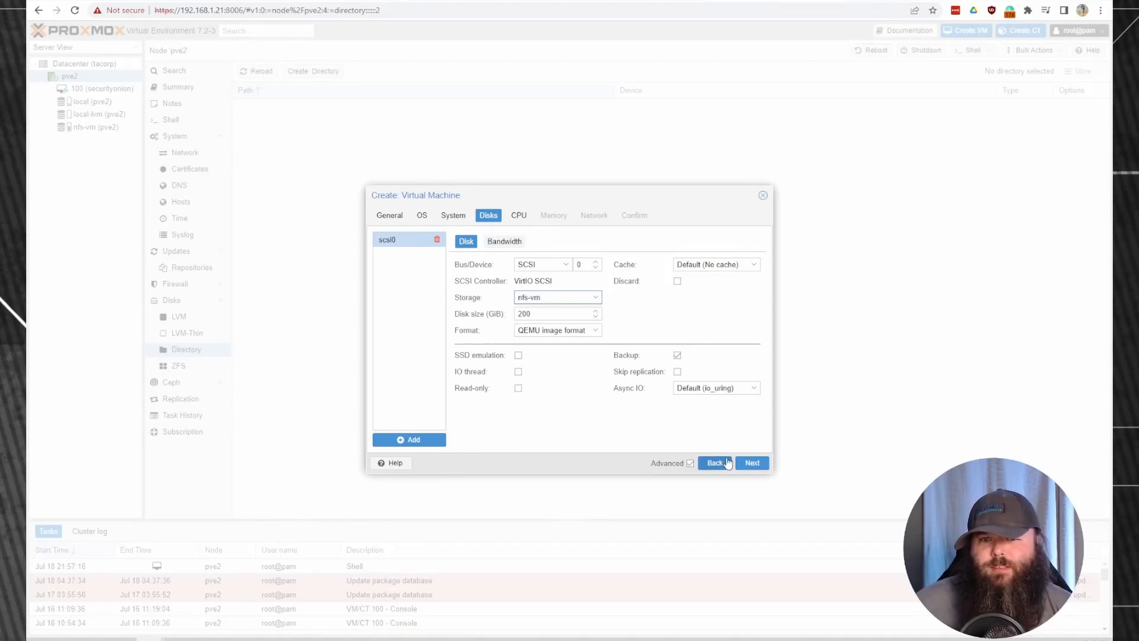
Give the VM 2 sockets with 2 cores each, for 4 cores total.
left_click(751, 463)
left_click(557, 236)
left_click(557, 253)
left_click_drag(653, 256, 604, 259)
left_click(692, 268)
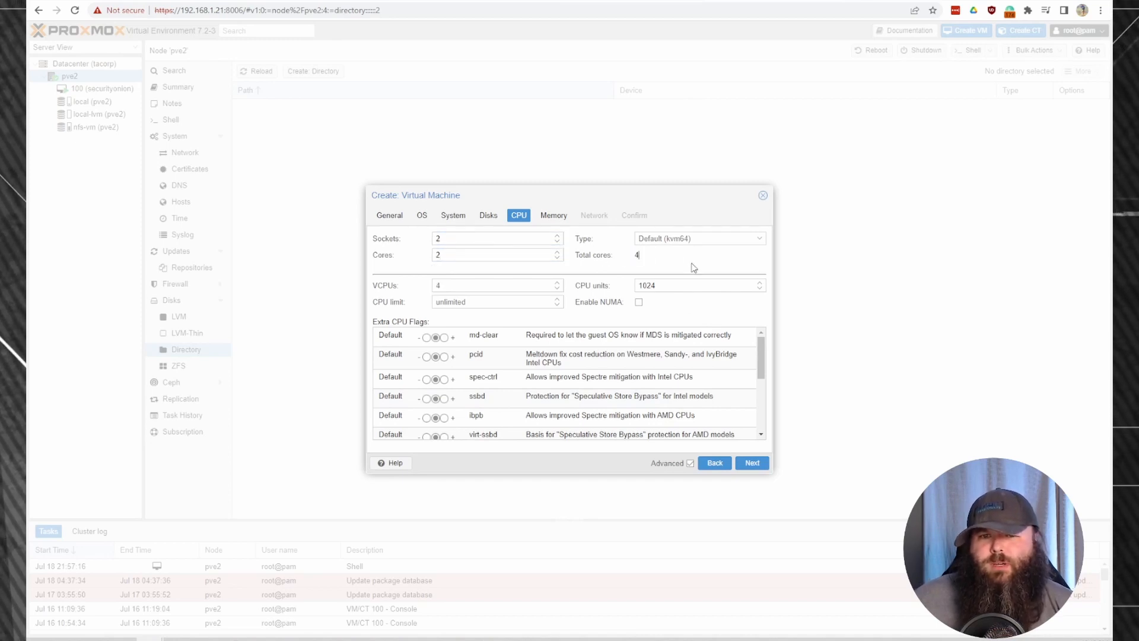
Set the VM's memory to 16384 MiB.
left_click(752, 463)
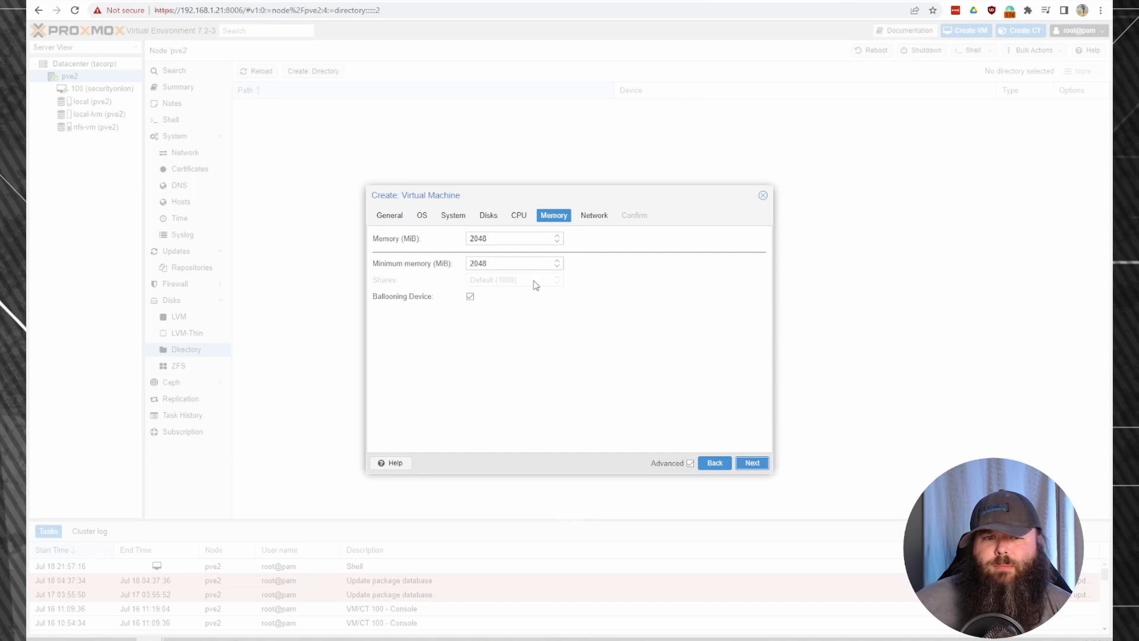
double_click(521, 240)
type("16")
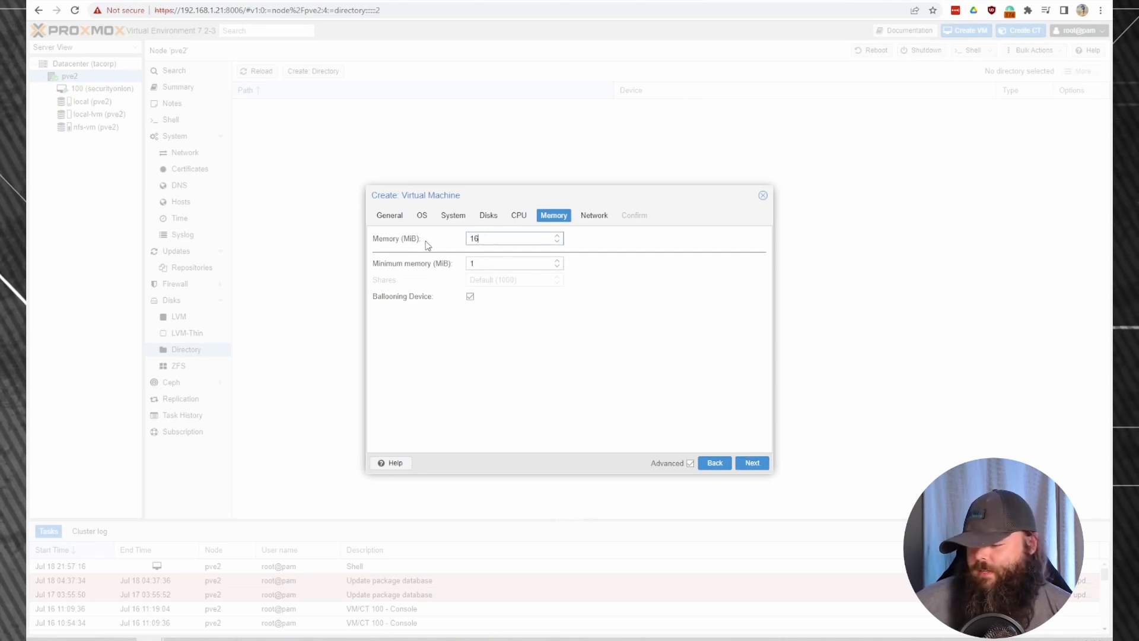
type("384")
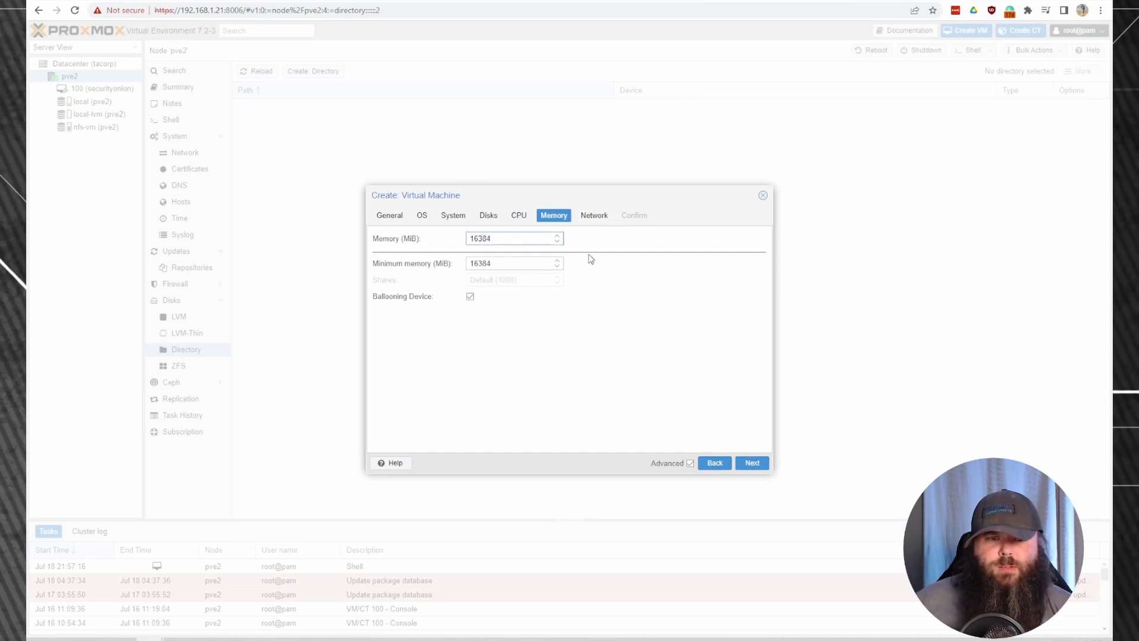
left_click(751, 463)
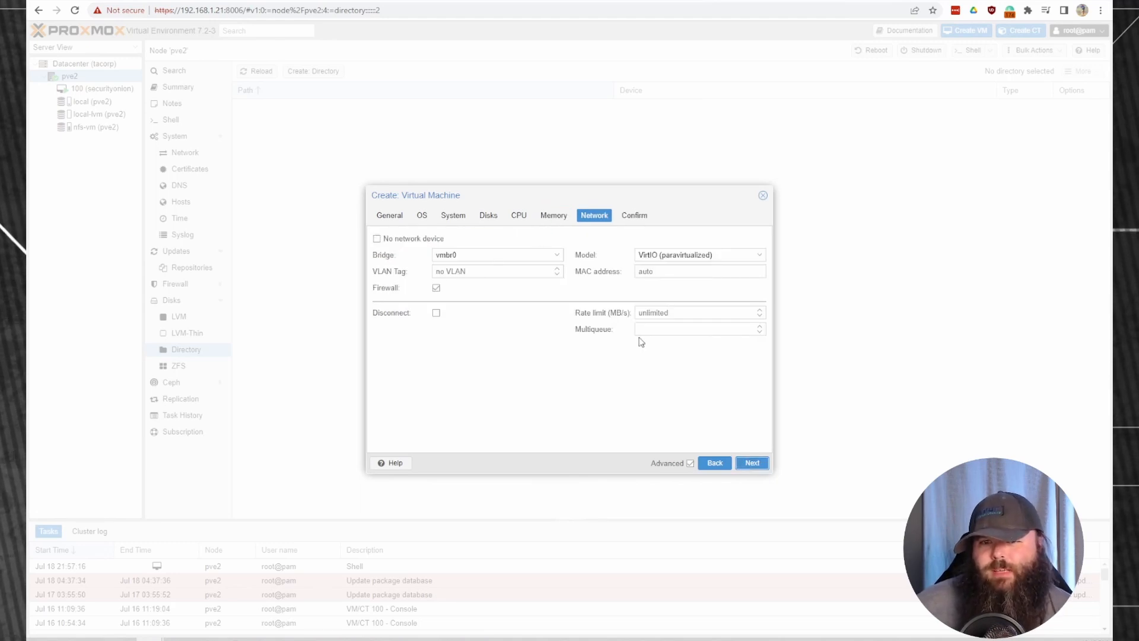
Confirm and finish creating VM 101 so2, then select it in the tree.
left_click(756, 467)
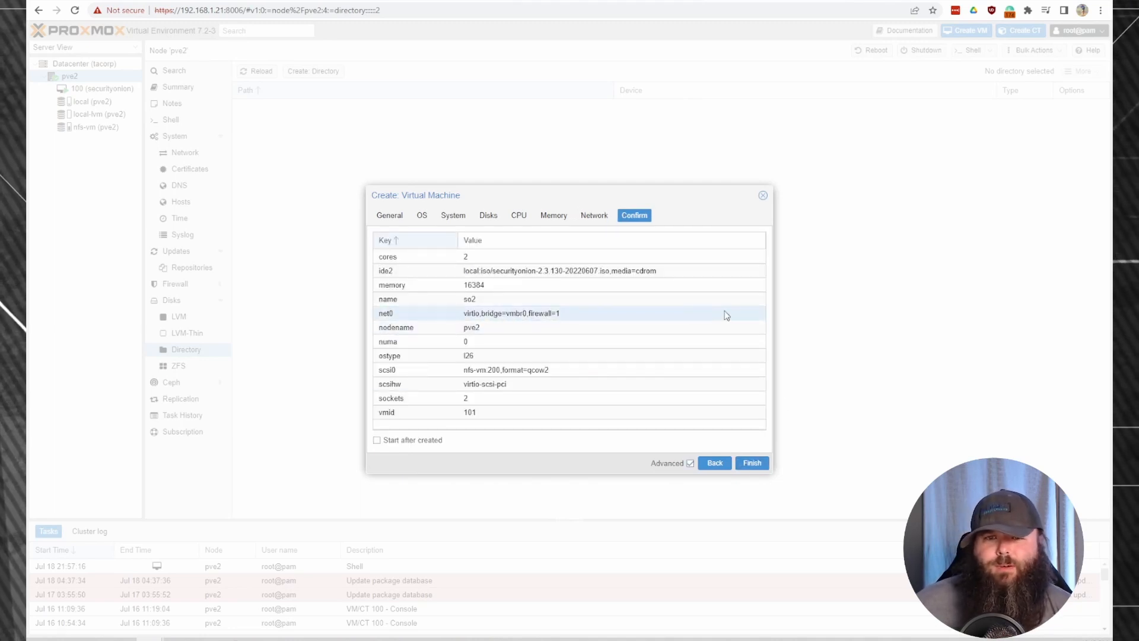
left_click(752, 463)
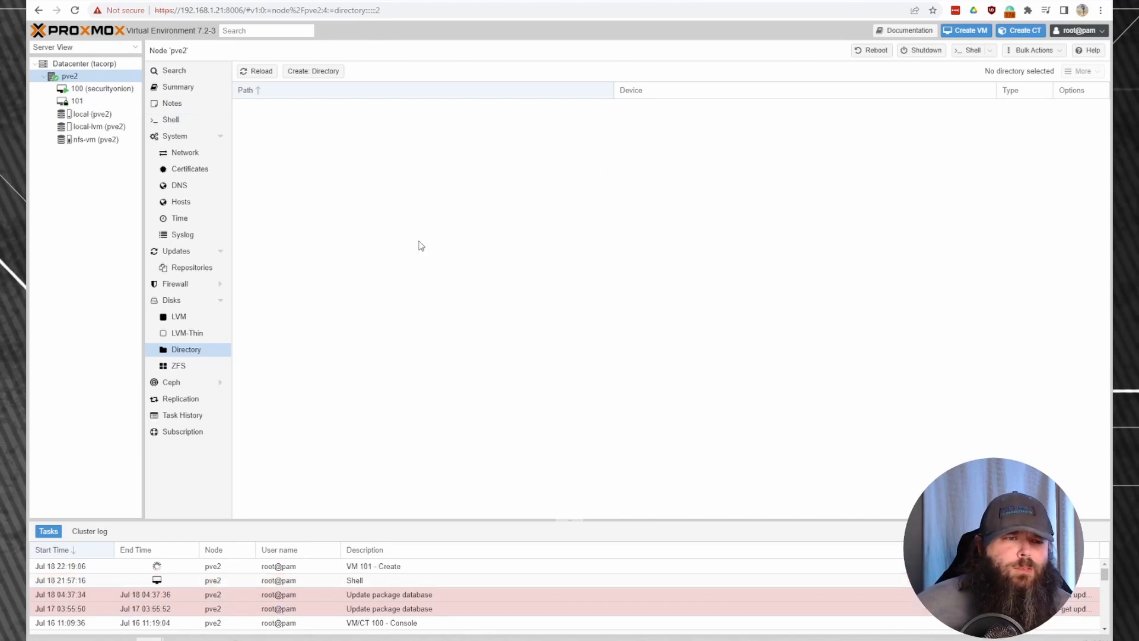
left_click(87, 103)
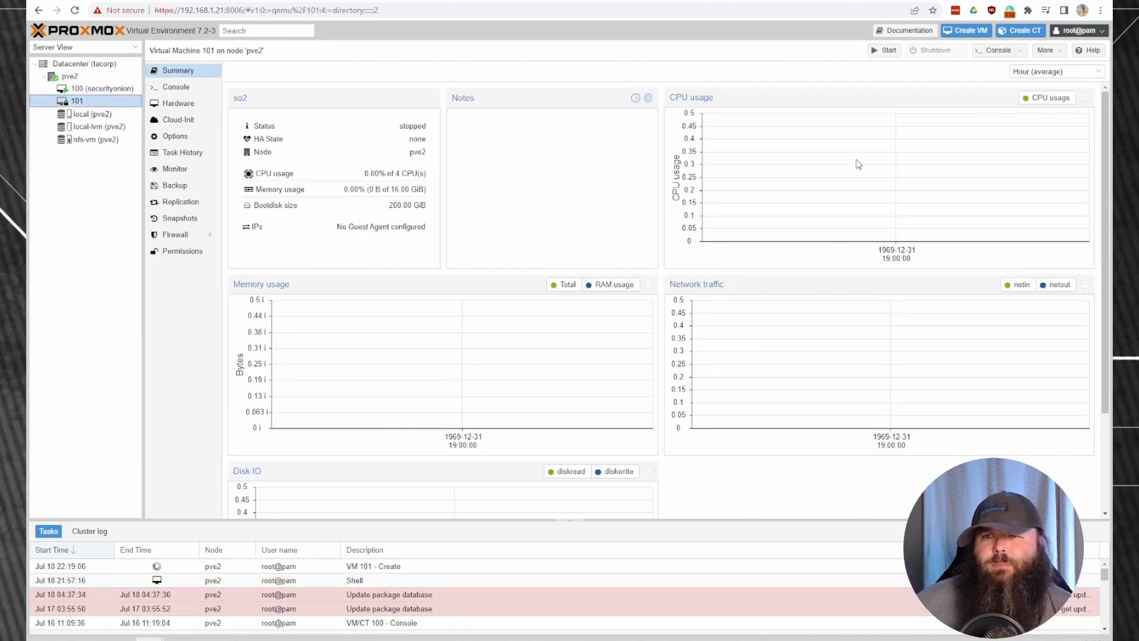
Open the so2 console window and power the VM on.
left_click(997, 55)
left_click_drag(899, 16, 560, 51)
left_click(561, 192)
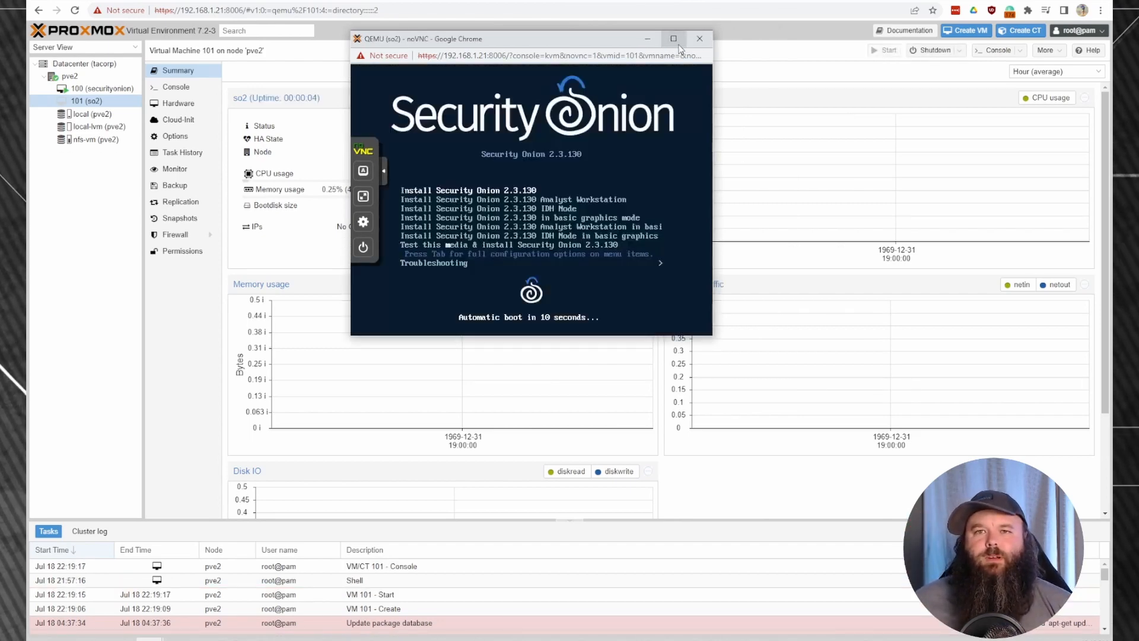
Maximize the console and boot Install Security Onion 2.3.130 immediately.
left_click(674, 41)
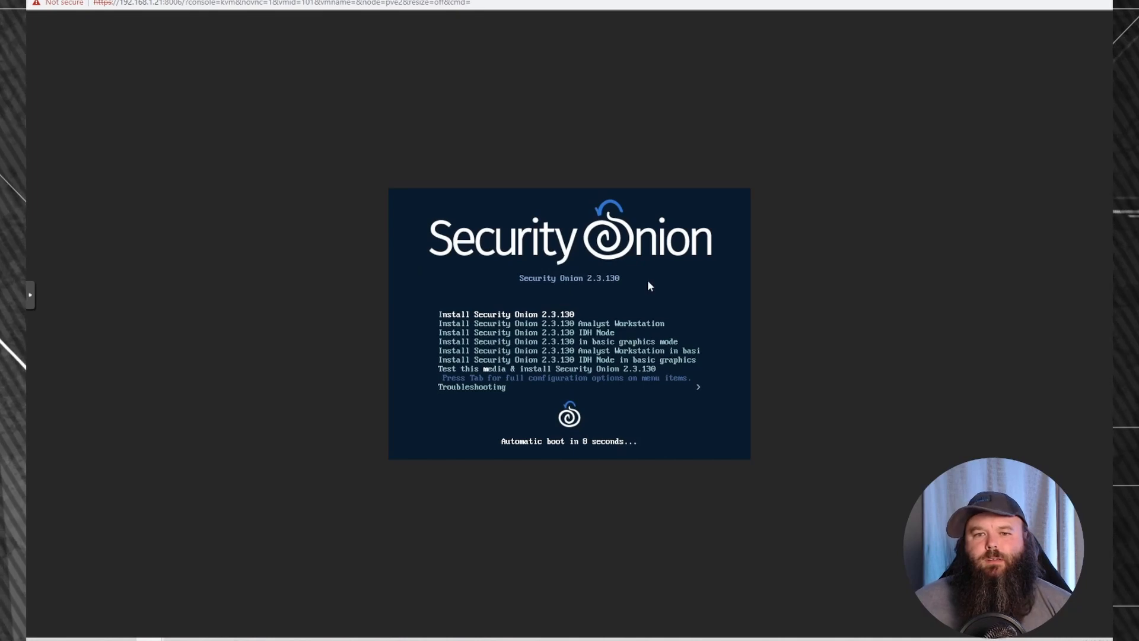
key("Return")
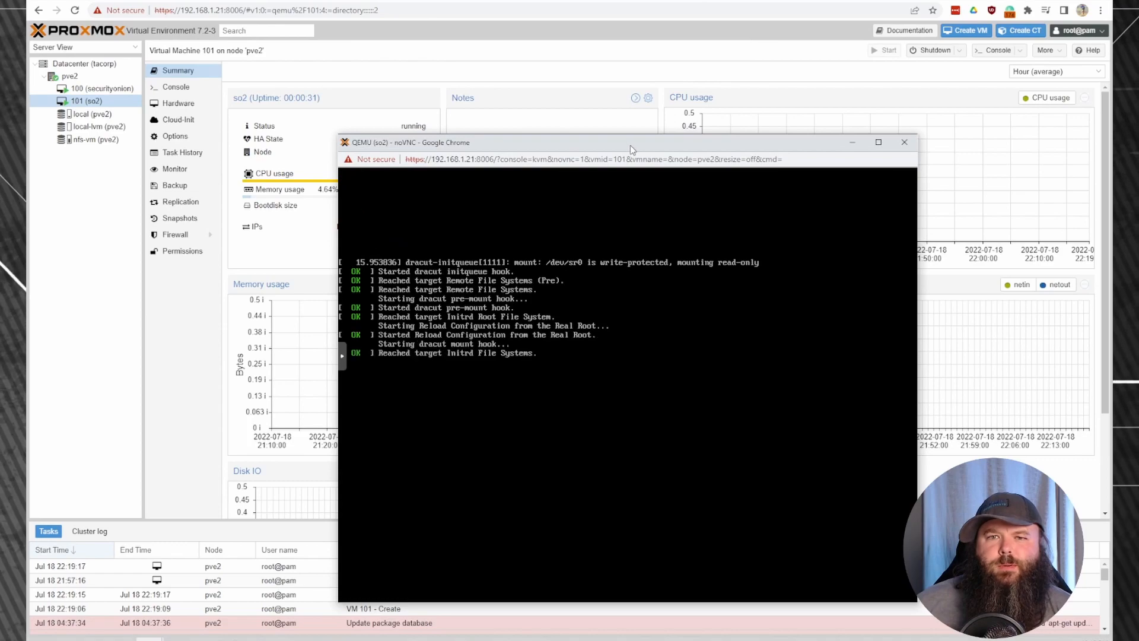
Accept the install warning with 'yes', set username admin, and enter the password twice.
left_click_drag(630, 145, 480, 37)
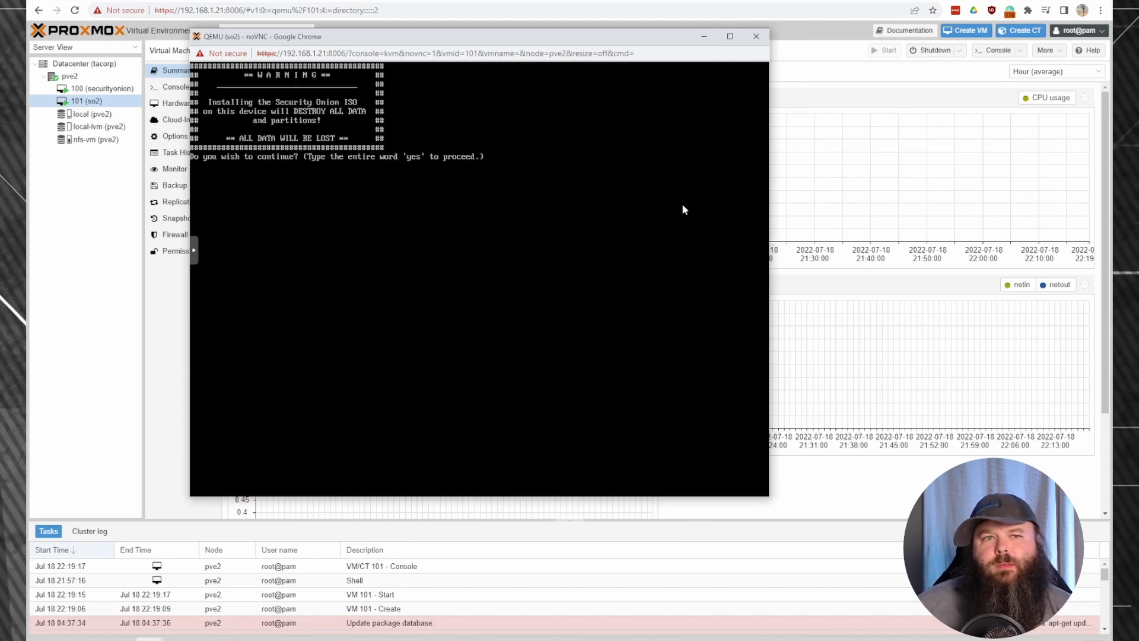
type("yes")
key("Return")
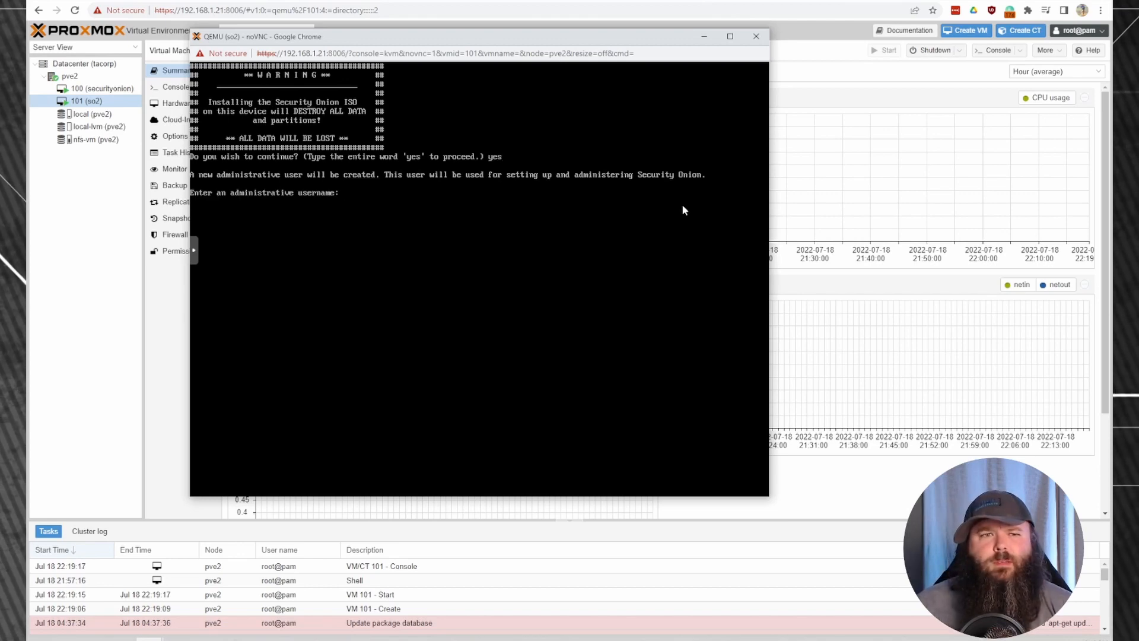
type("admi")
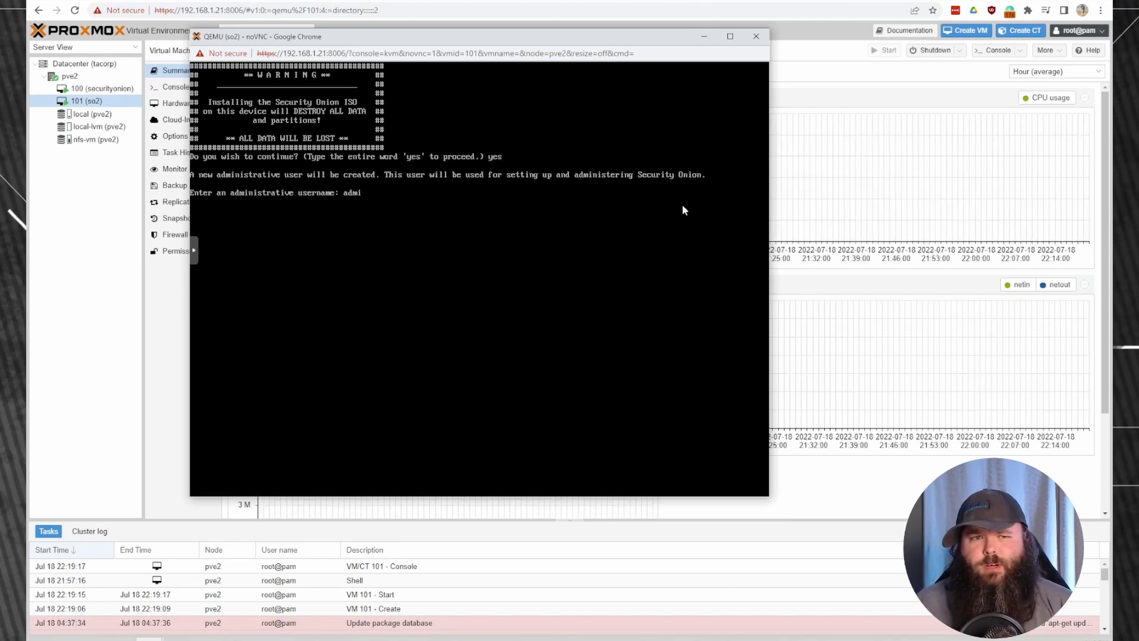
type("n")
key("Return")
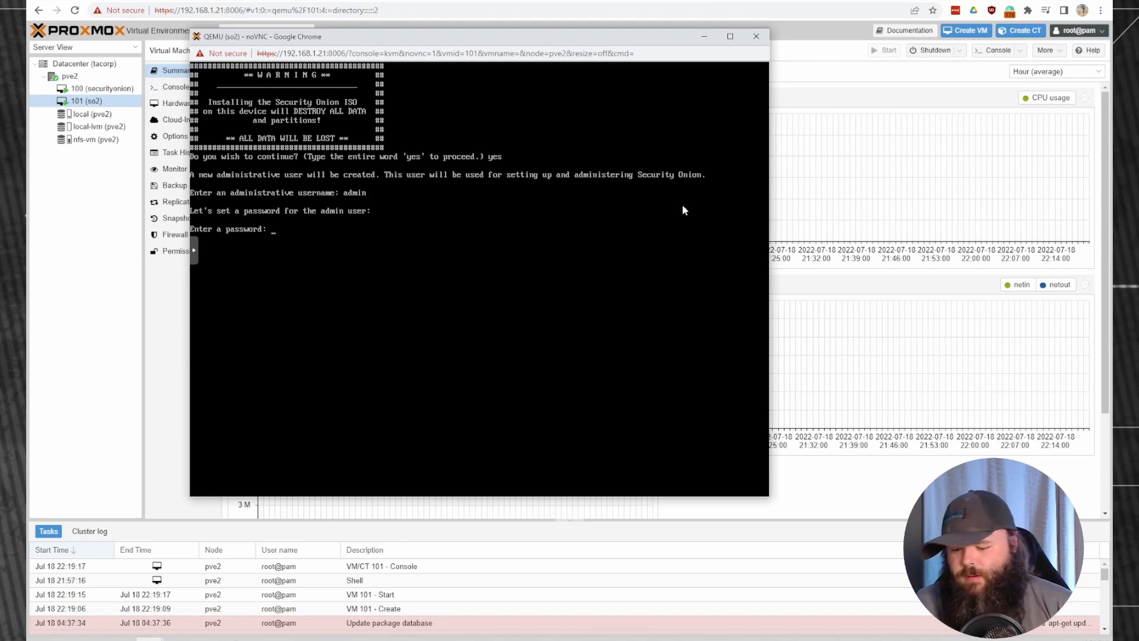
key("Return")
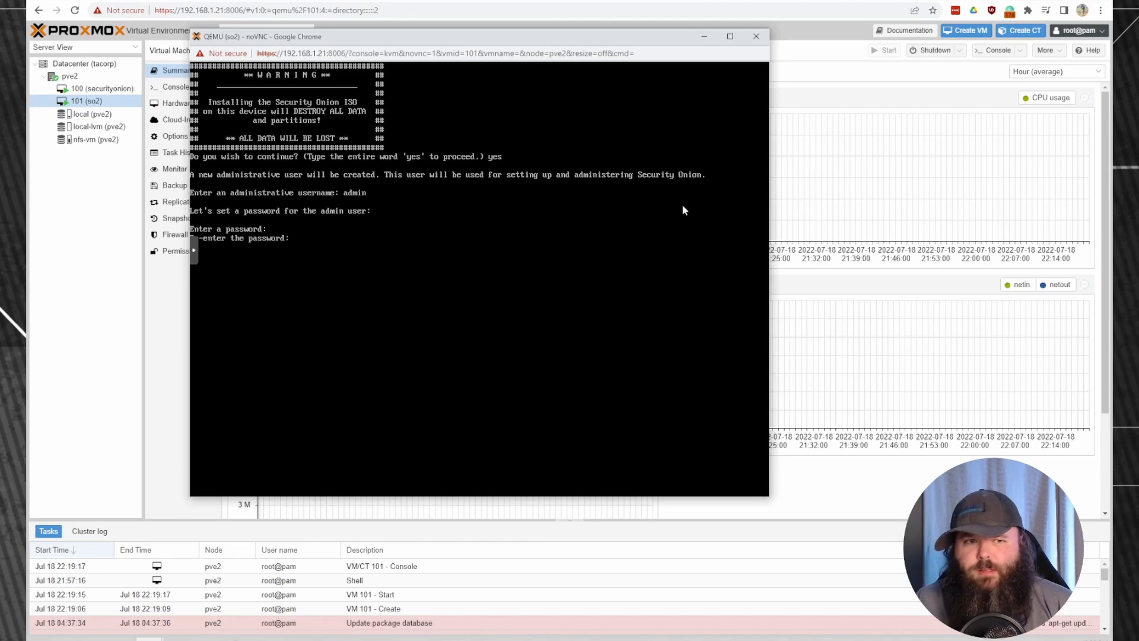
key("Return")
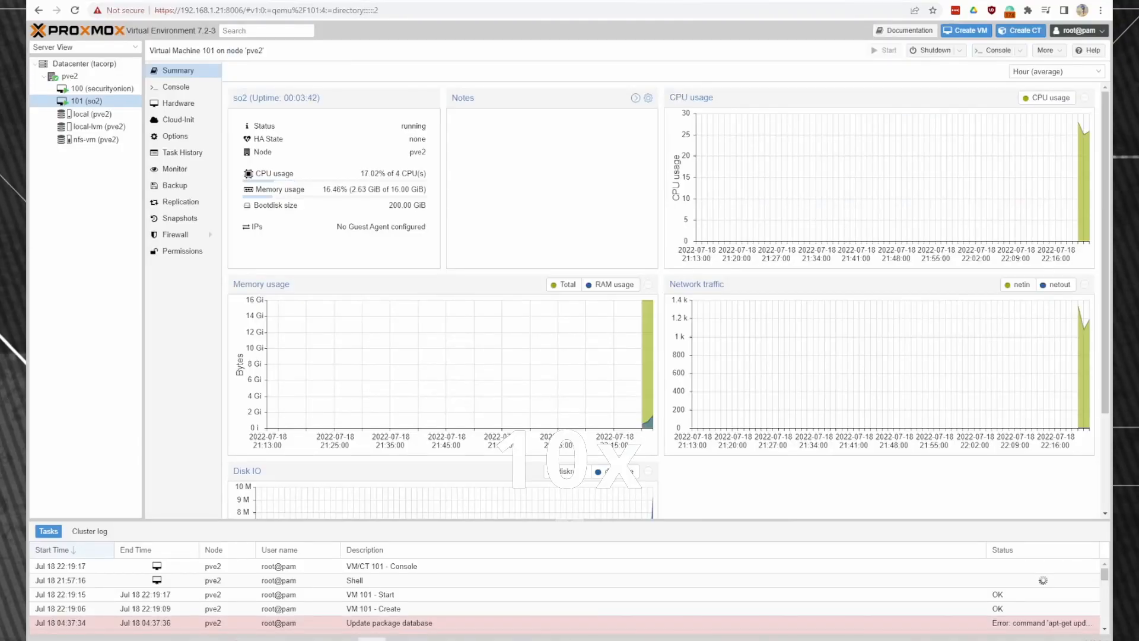
Bring the so2 noVNC console back to the front from the taskbar.
mouse_move(386, 624)
left_click(441, 599)
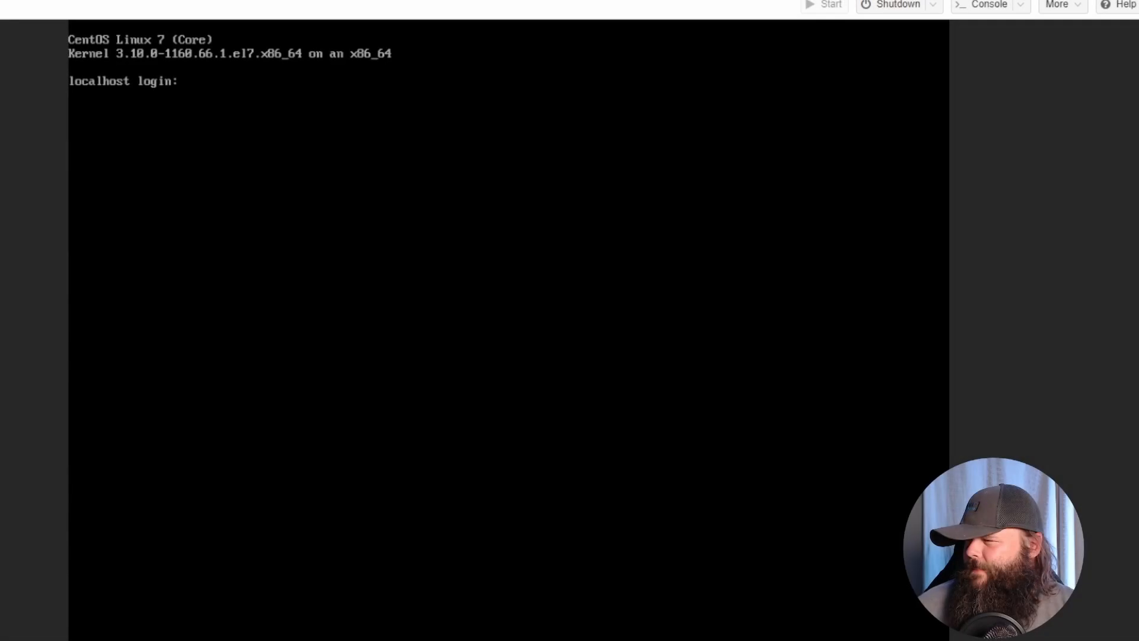
Log into the so2 console as admin with the account password.
type("admin")
key("Return")
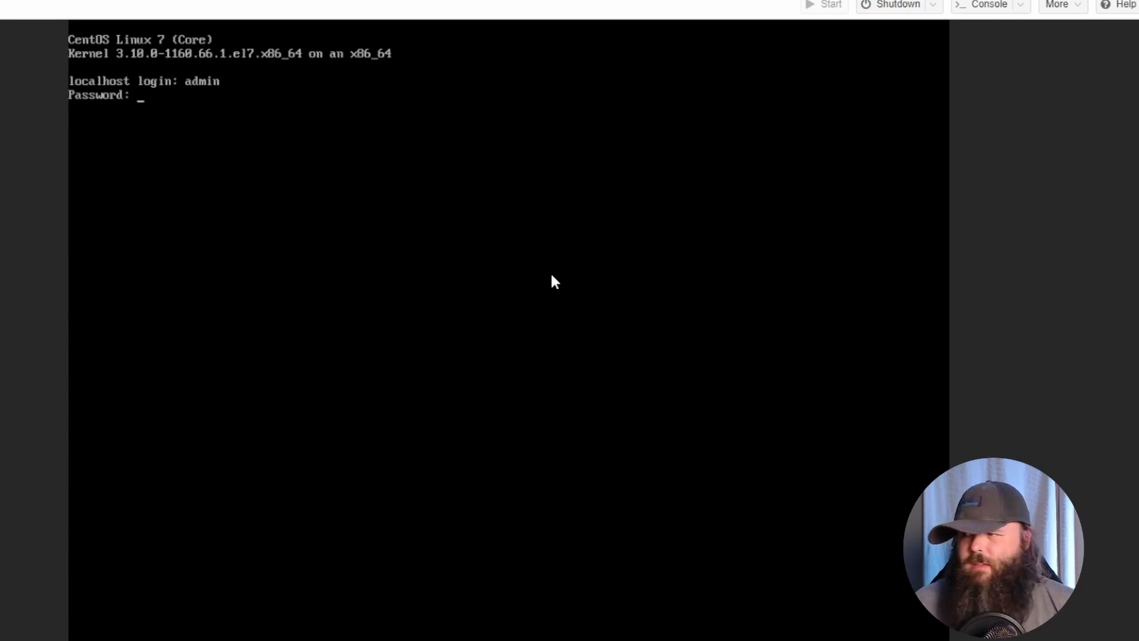
key("Return")
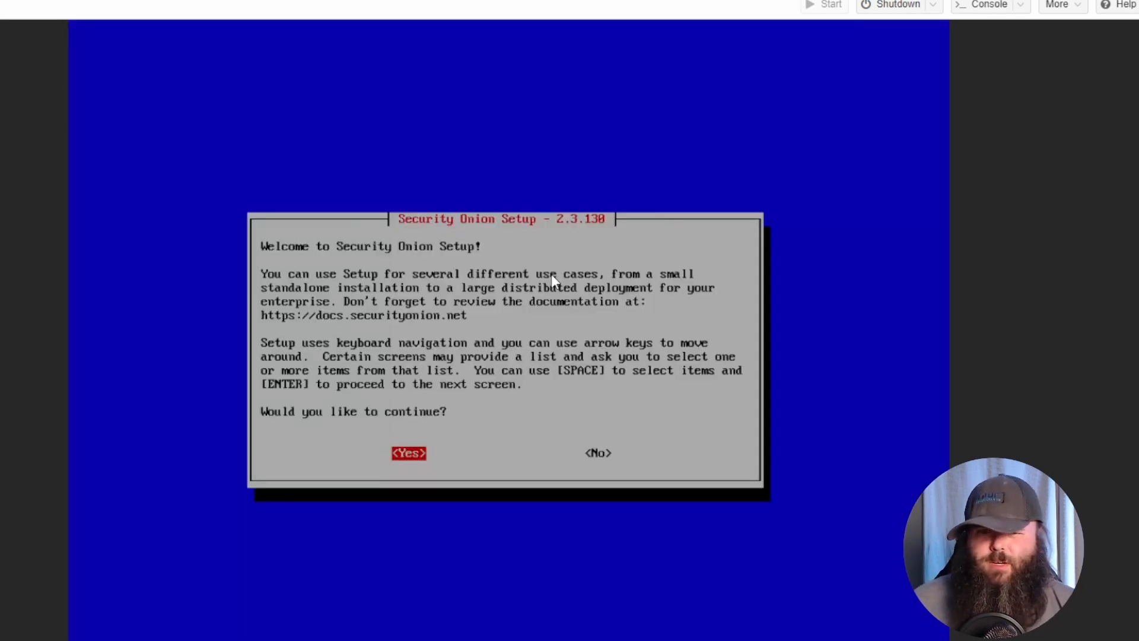
Continue into Security Onion Setup, choose Install, and select STANDALONE as the install type.
key("Return")
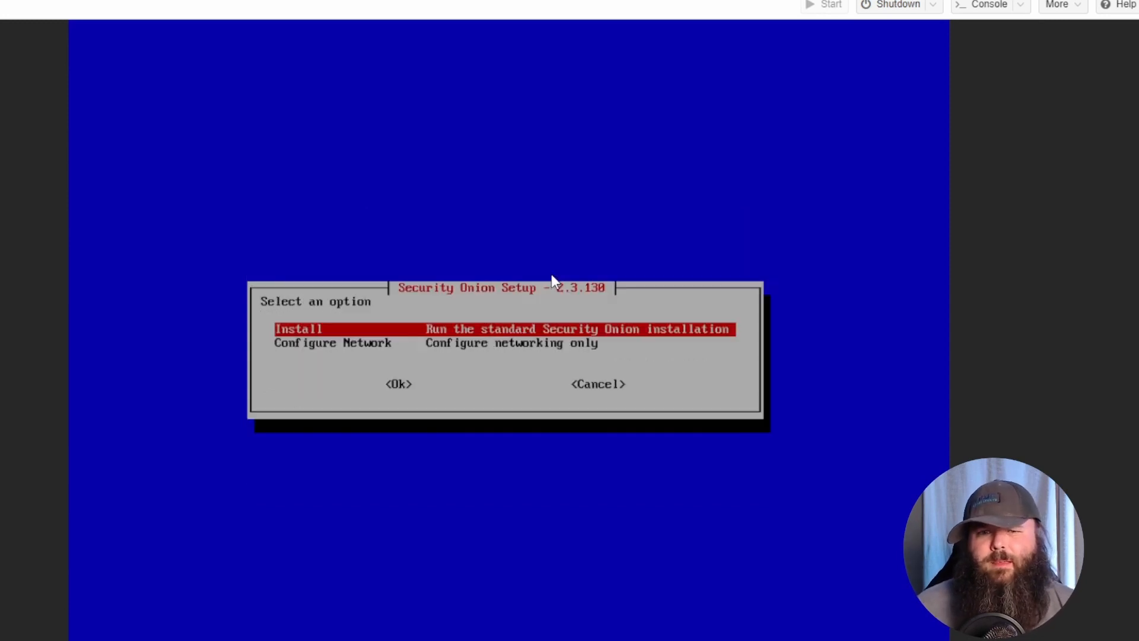
key("Return")
key("Down")
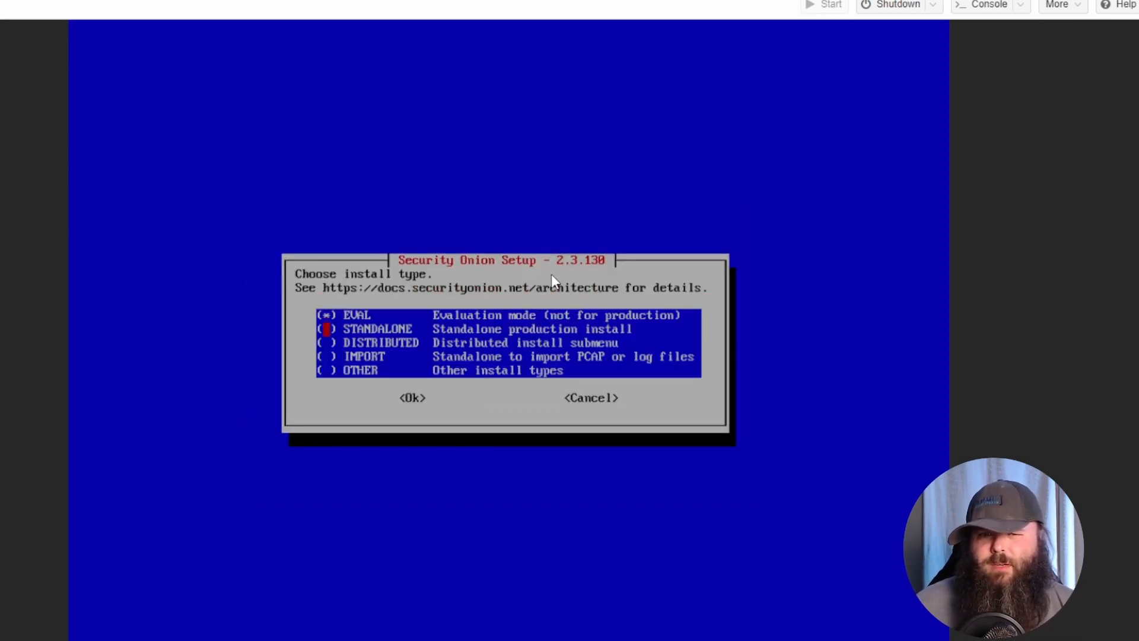
key("space")
key("Tab")
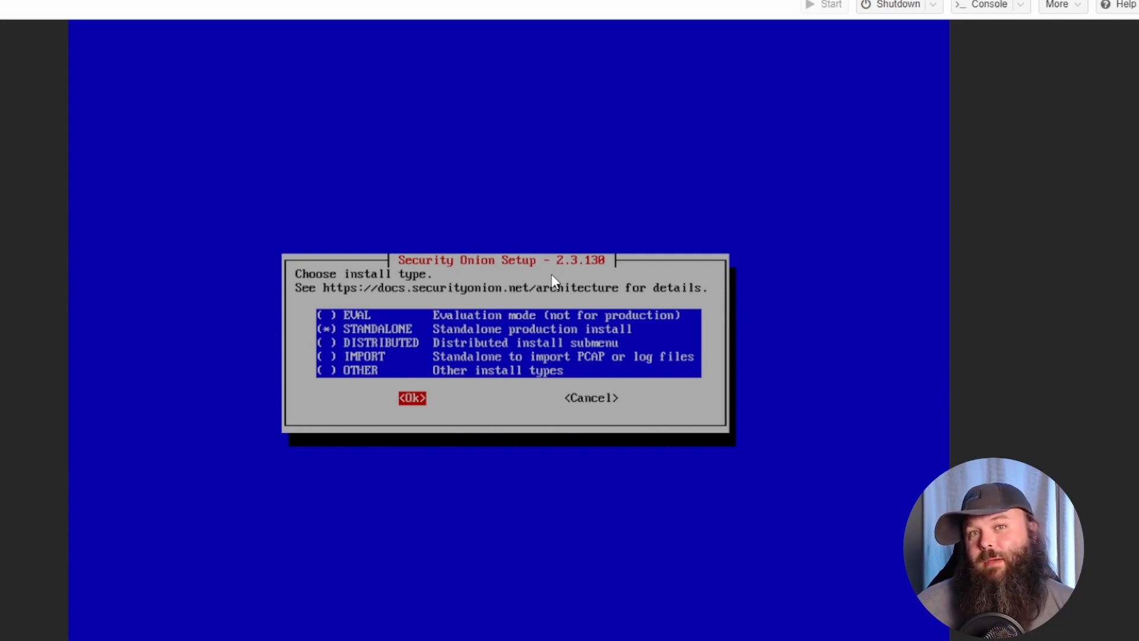
key("Return")
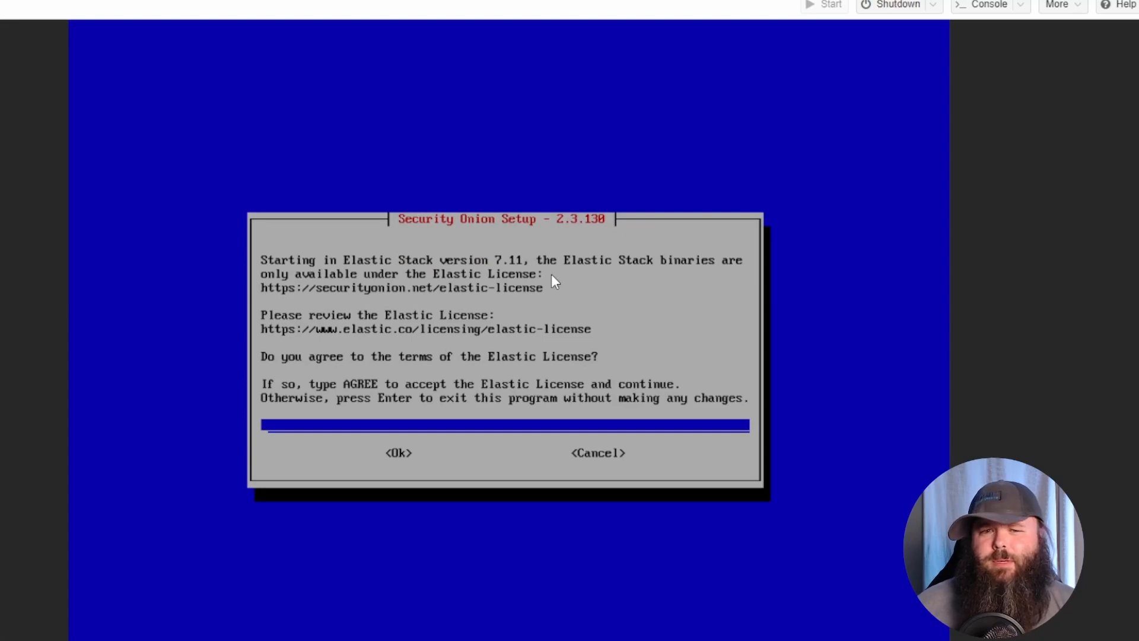
Accept the Elastic License with AGREE and continue despite the single-NIC warning.
type("AGREE")
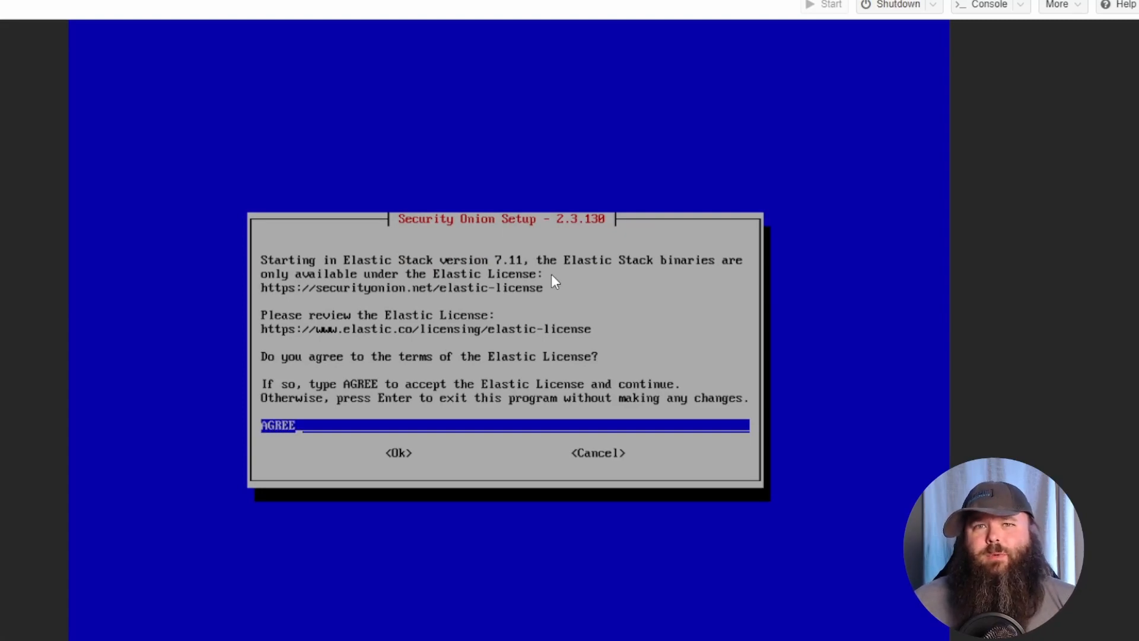
key("Tab")
key("Return")
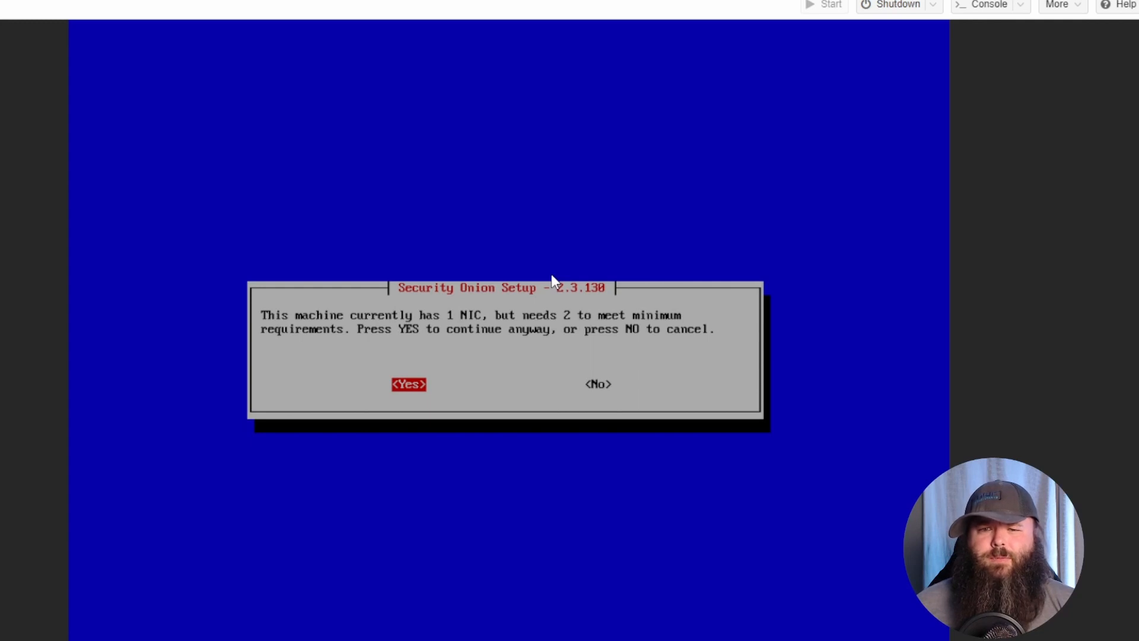
key("Return")
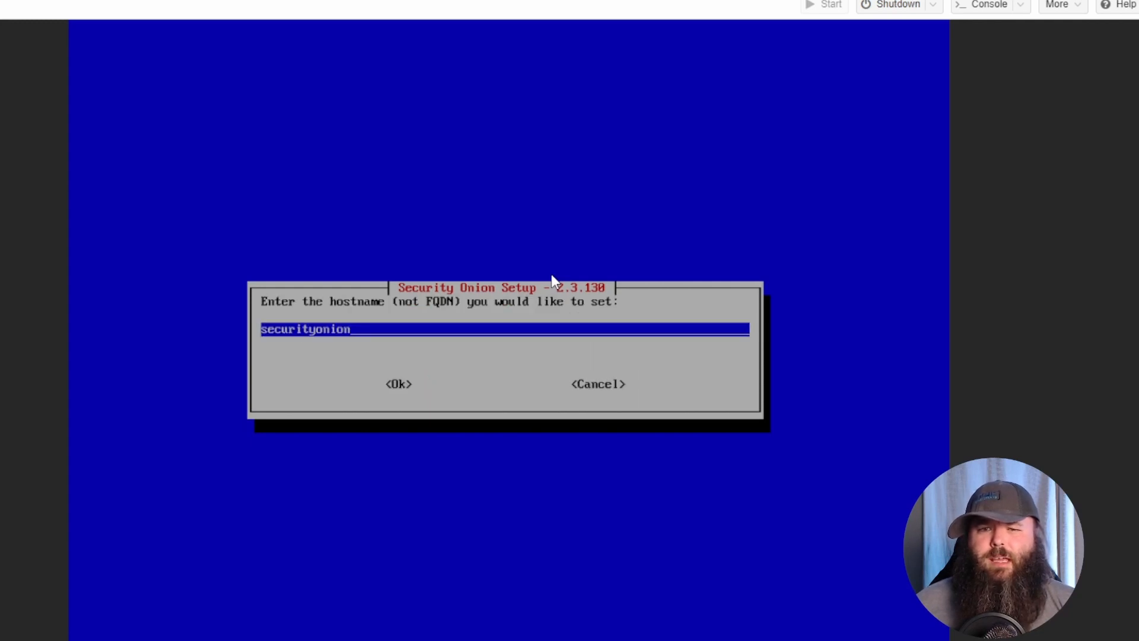
Keep the default hostname securityonion and leave the node description blank.
key("Return")
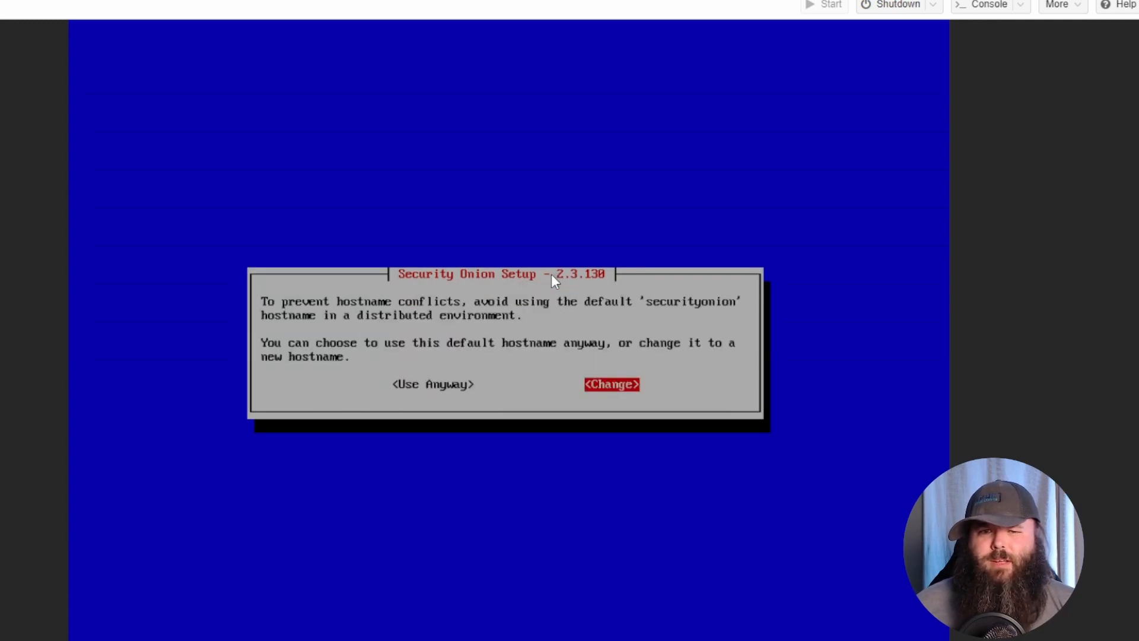
key("Tab")
key("Return")
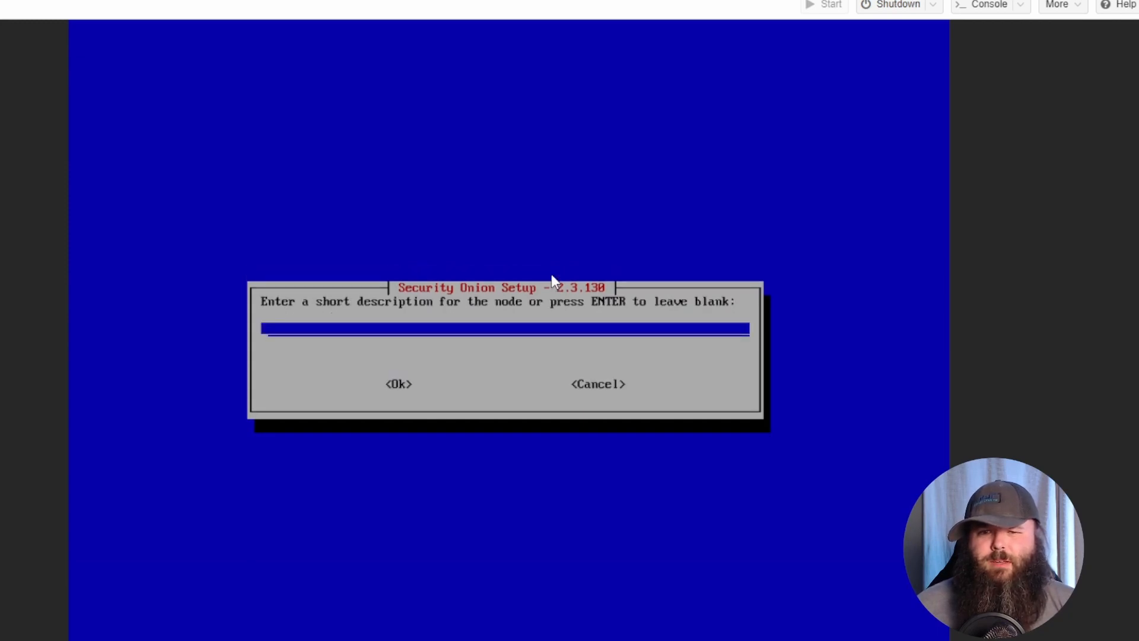
key("Tab")
key("Return")
Use eth0 as the management interface with DHCP addressing.
key("space")
key("Tab")
key("Return")
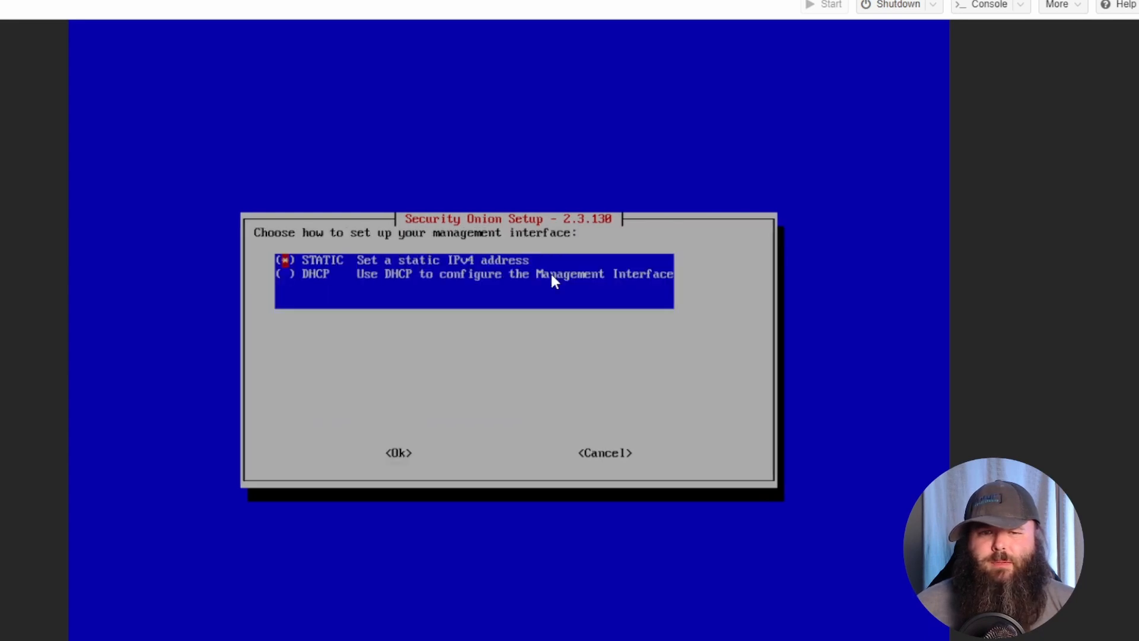
key("Down")
key("space")
key("Tab")
key("Return")
key("Return")
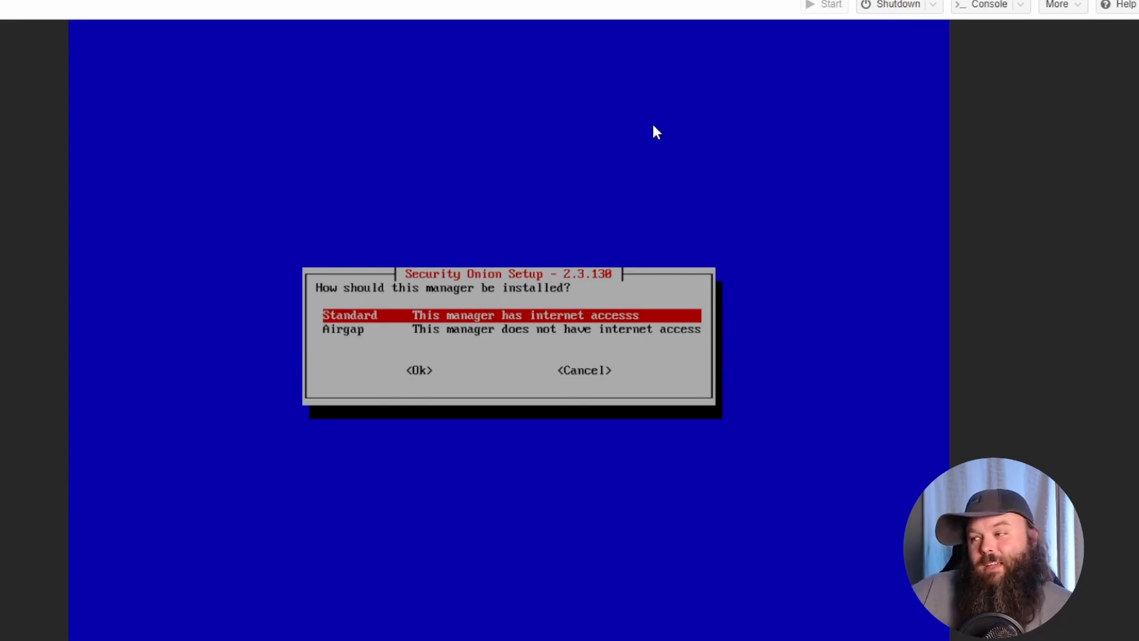
Choose the Standard install with Direct internet access to start preflight checks and installation.
key("Return")
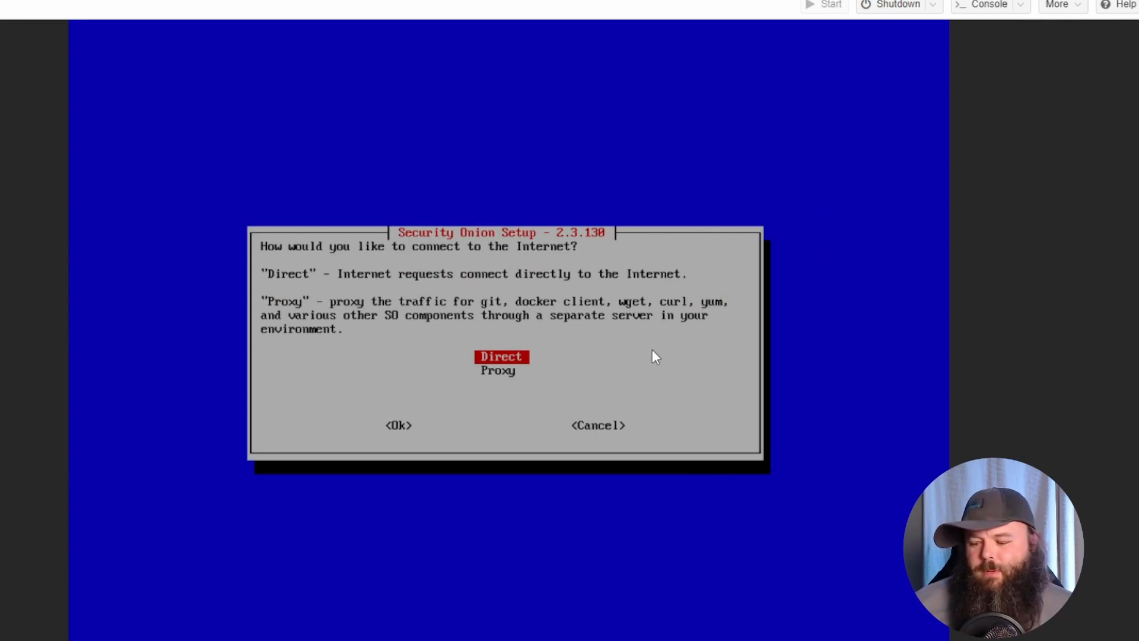
key("Return")
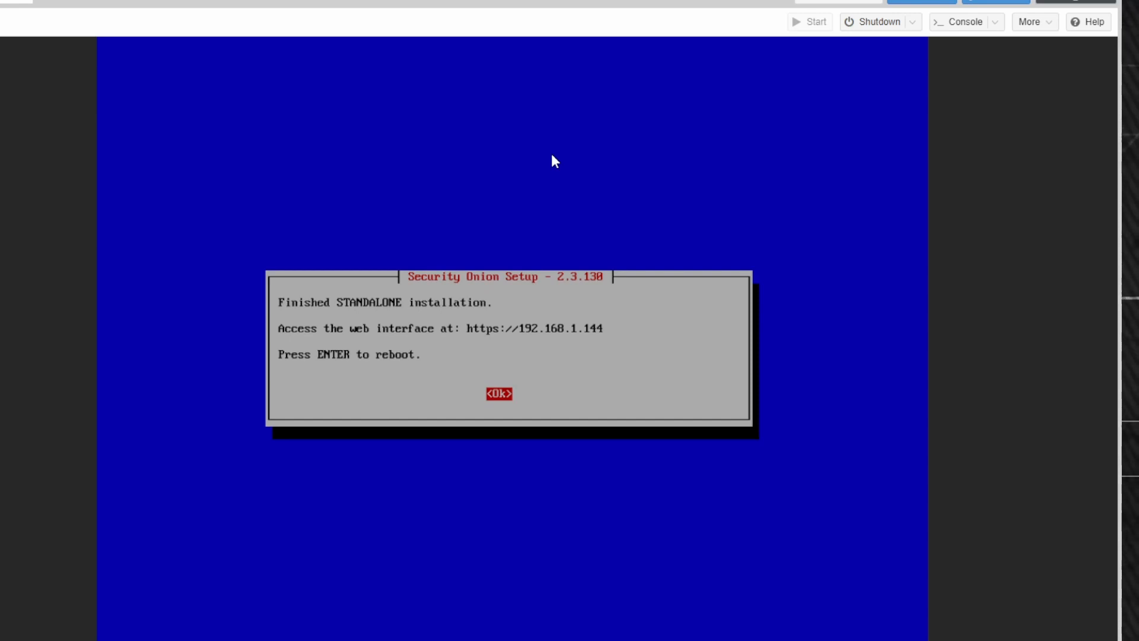
Reboot after the finished install, log into VM 101 as admin, and run top.
key("Return")
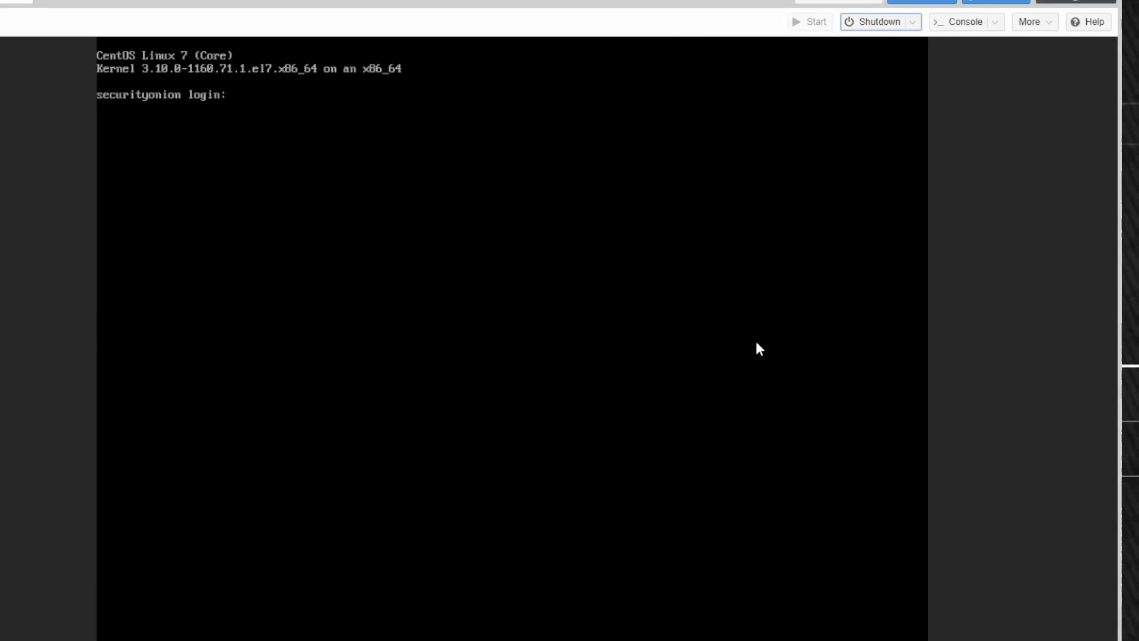
left_click(757, 343)
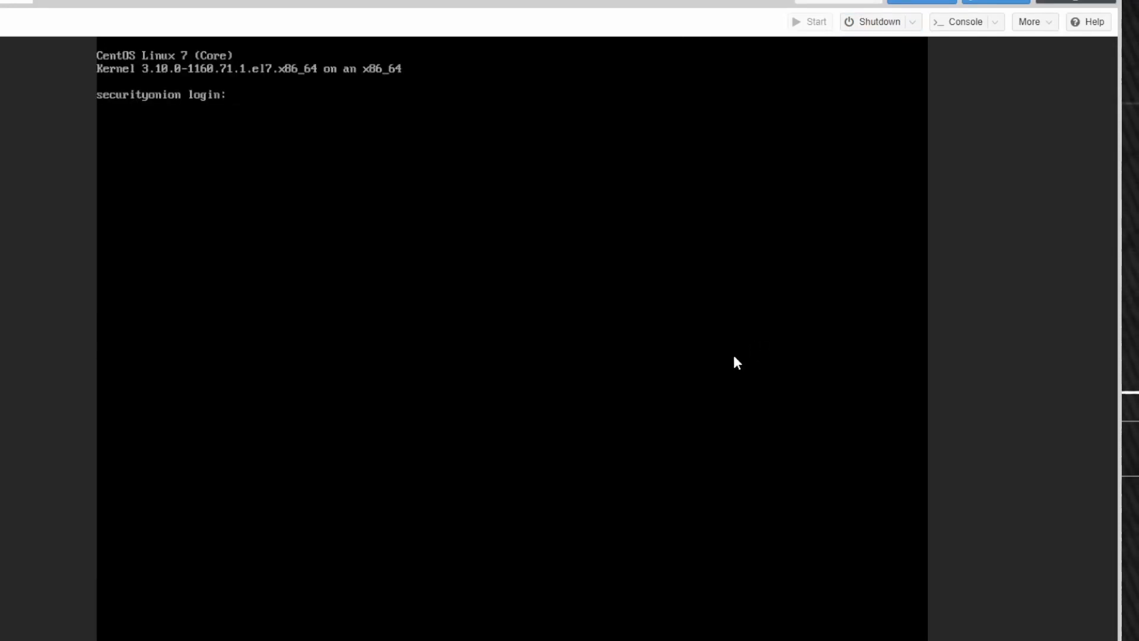
type("admin")
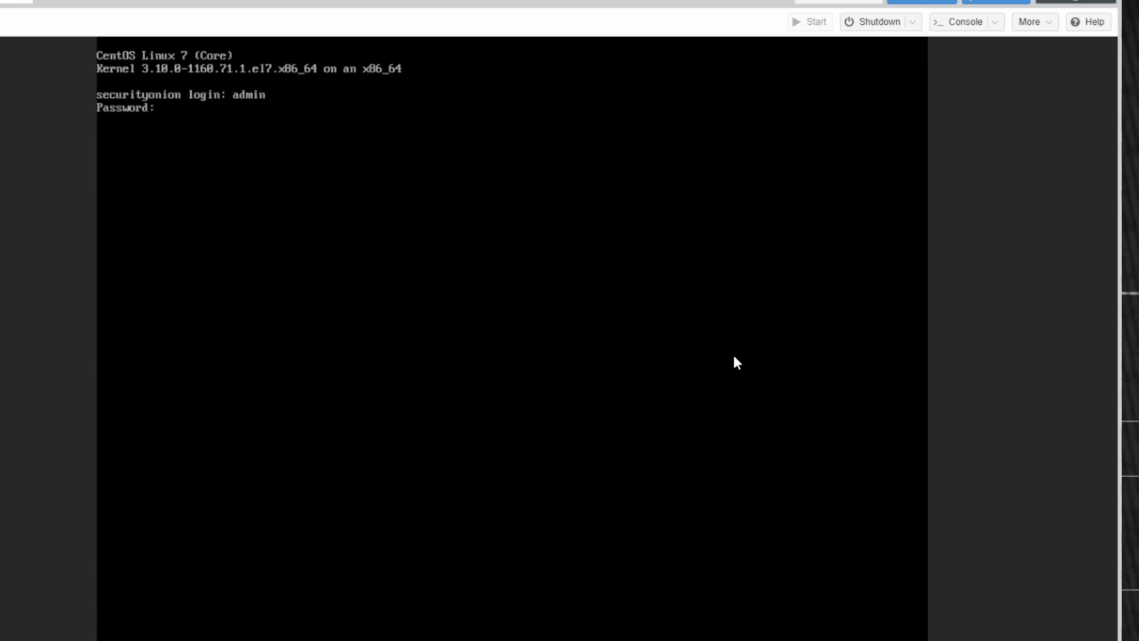
key("Return")
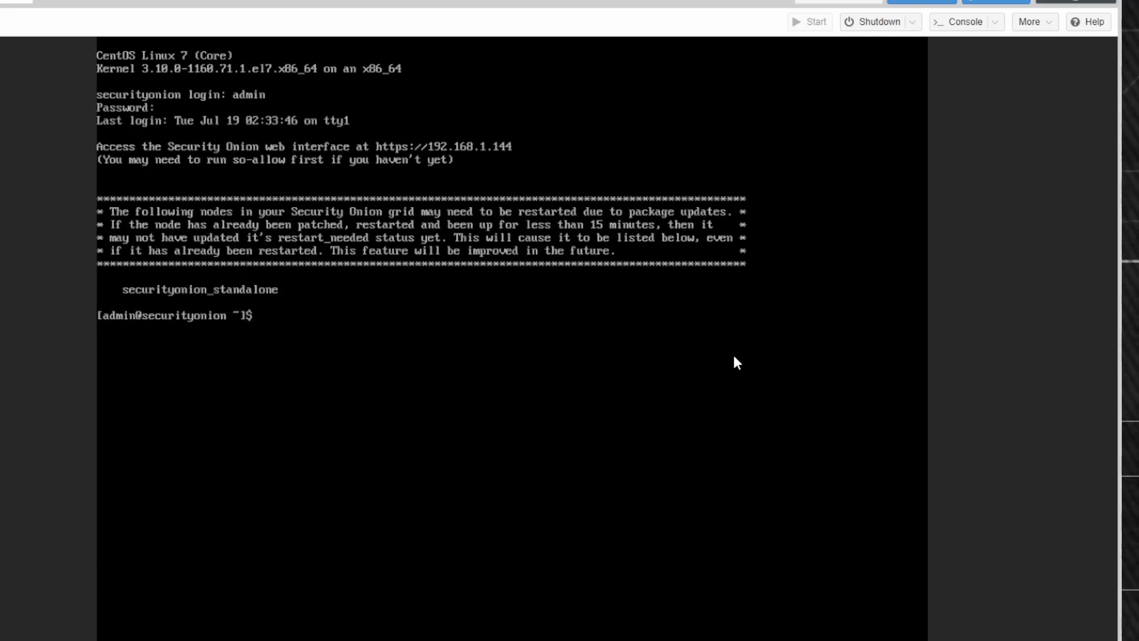
type("top")
key("Return")
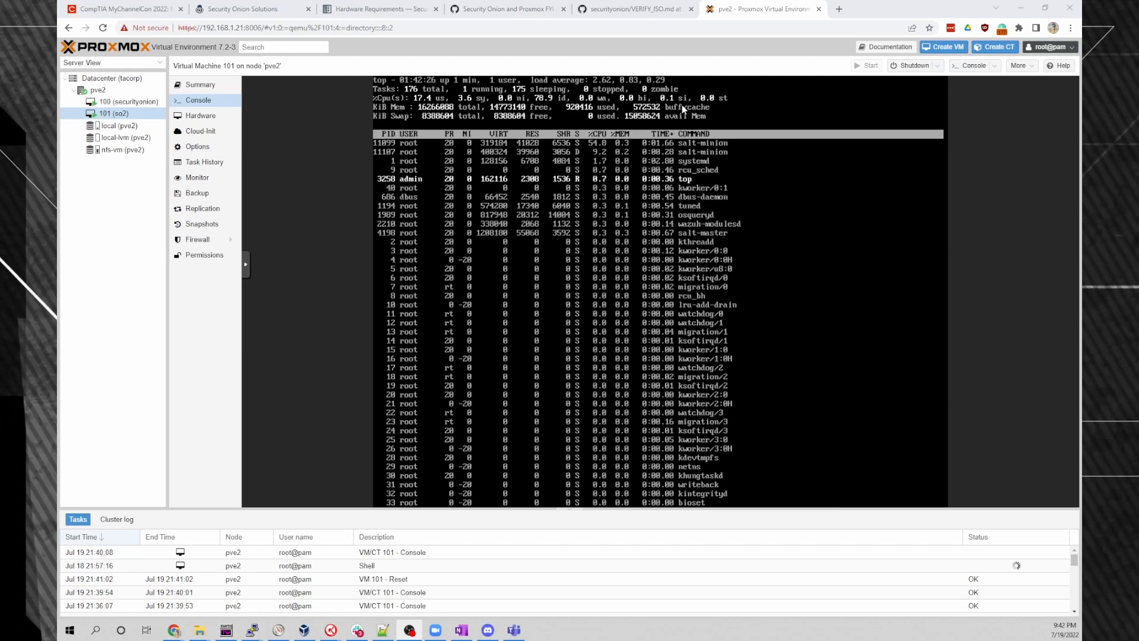
Open a Shell on the pve2 node and move its console window to the screen centre.
left_click(98, 89)
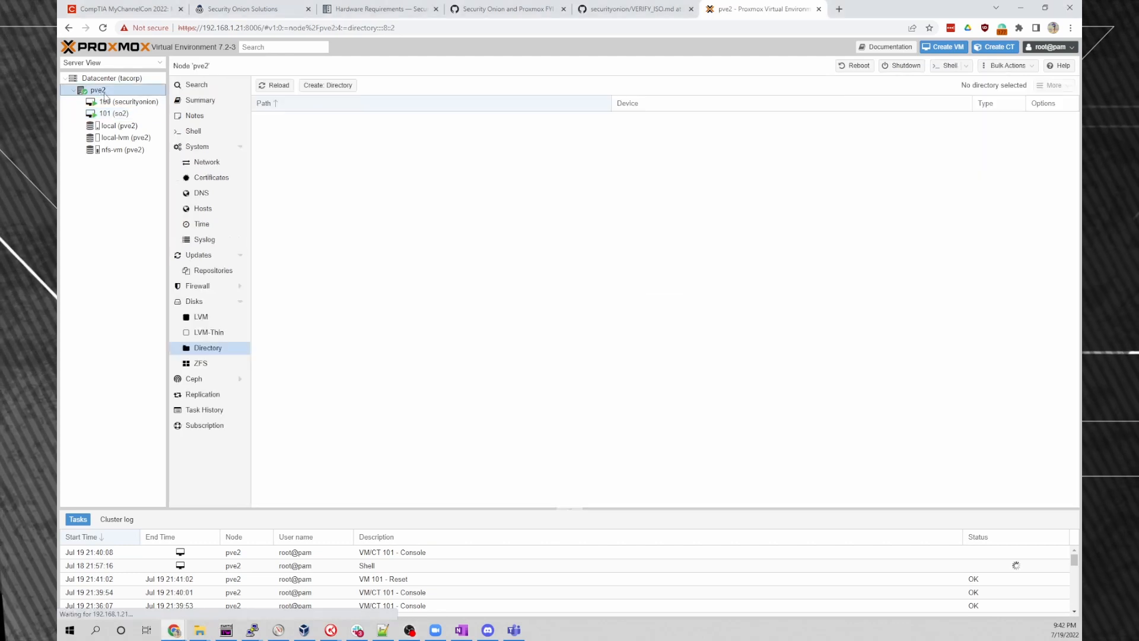
left_click(949, 65)
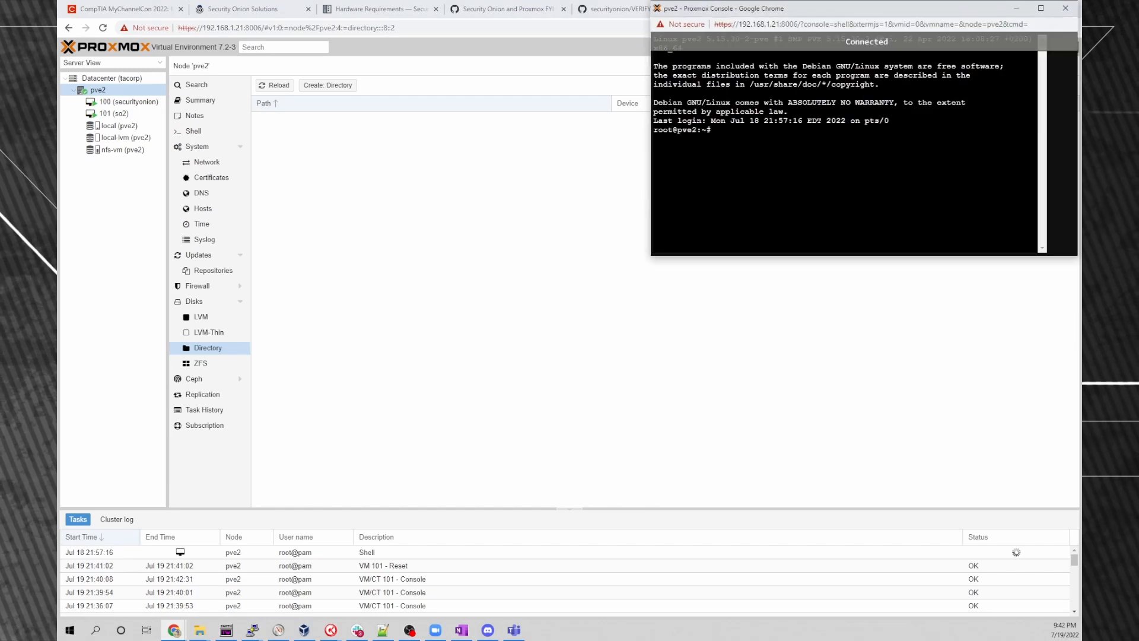
left_click_drag(871, 8, 564, 143)
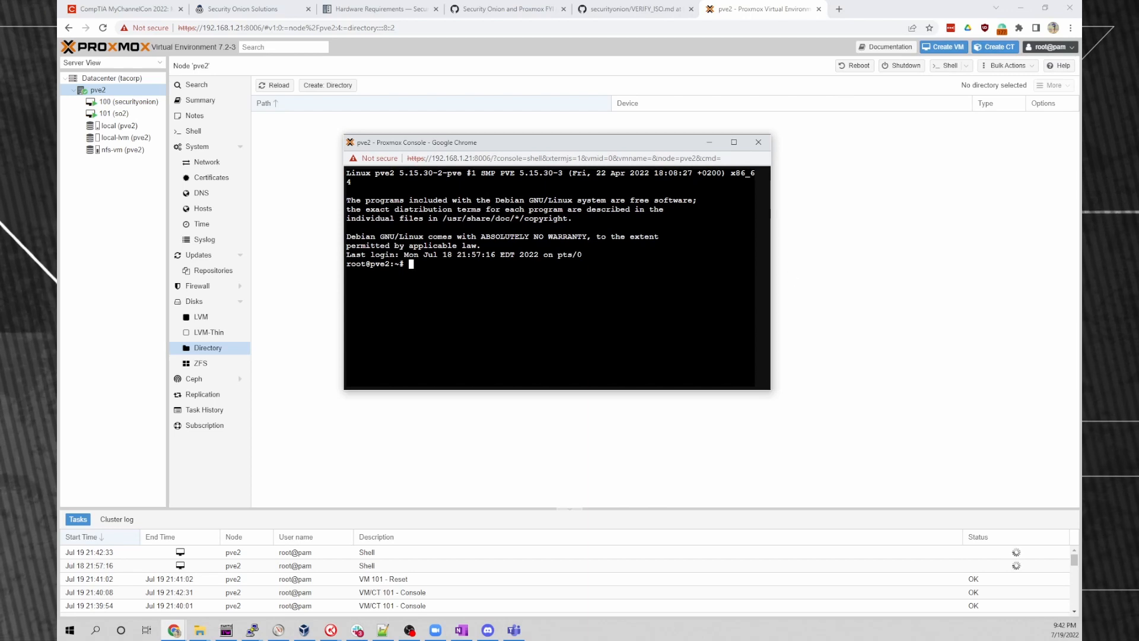
key("alt+Tab")
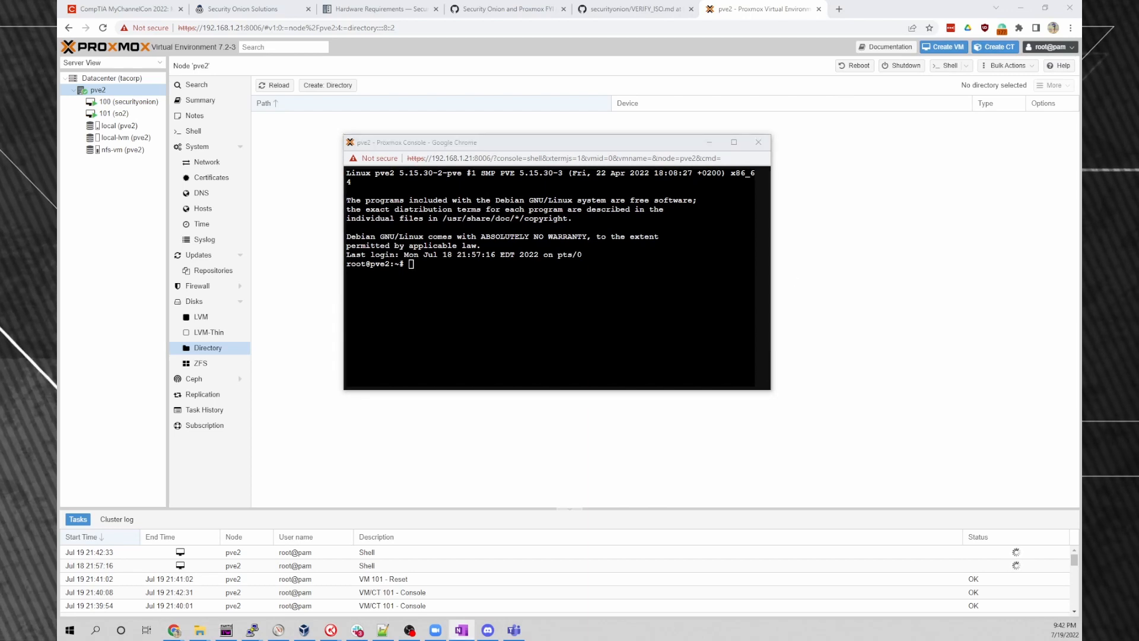
key("alt+Tab")
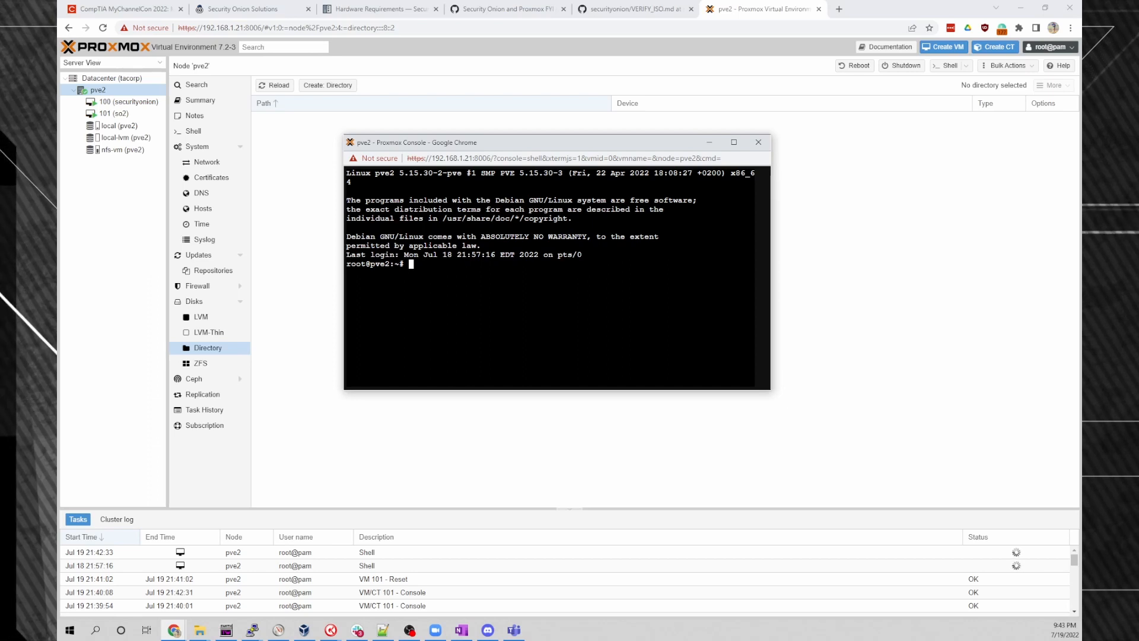
Show pve2's System > Network page listing vmbr0 and OVS Bridge vmbr4.
left_click(209, 162)
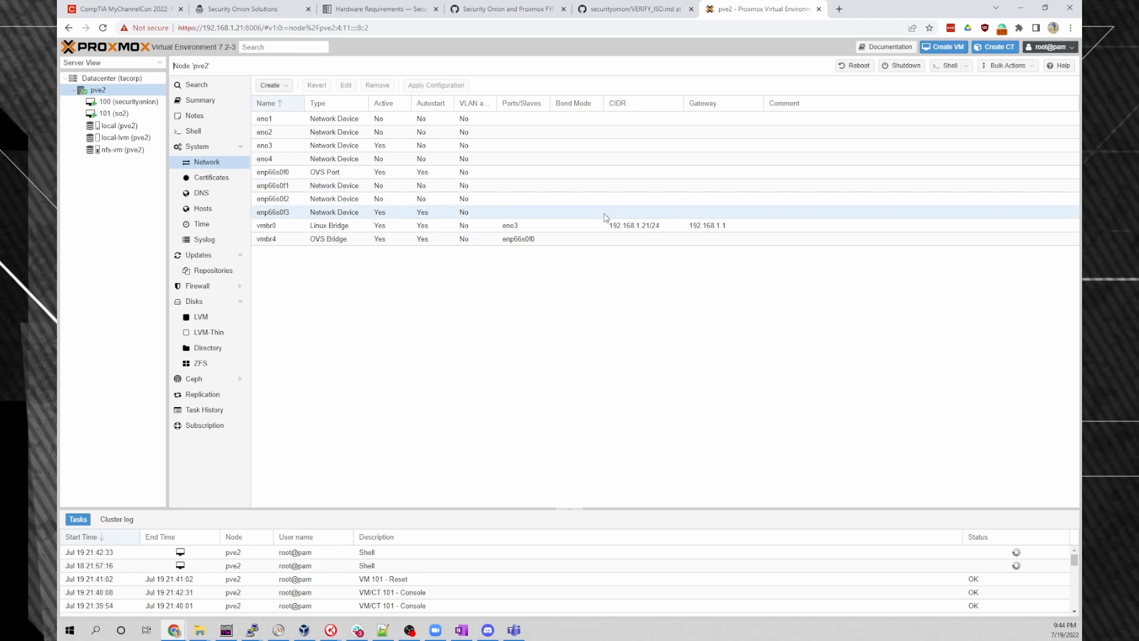
Switch from the host shell to the GitHub discussion #8245 on Proxmox promisc setup.
mouse_move(174, 630)
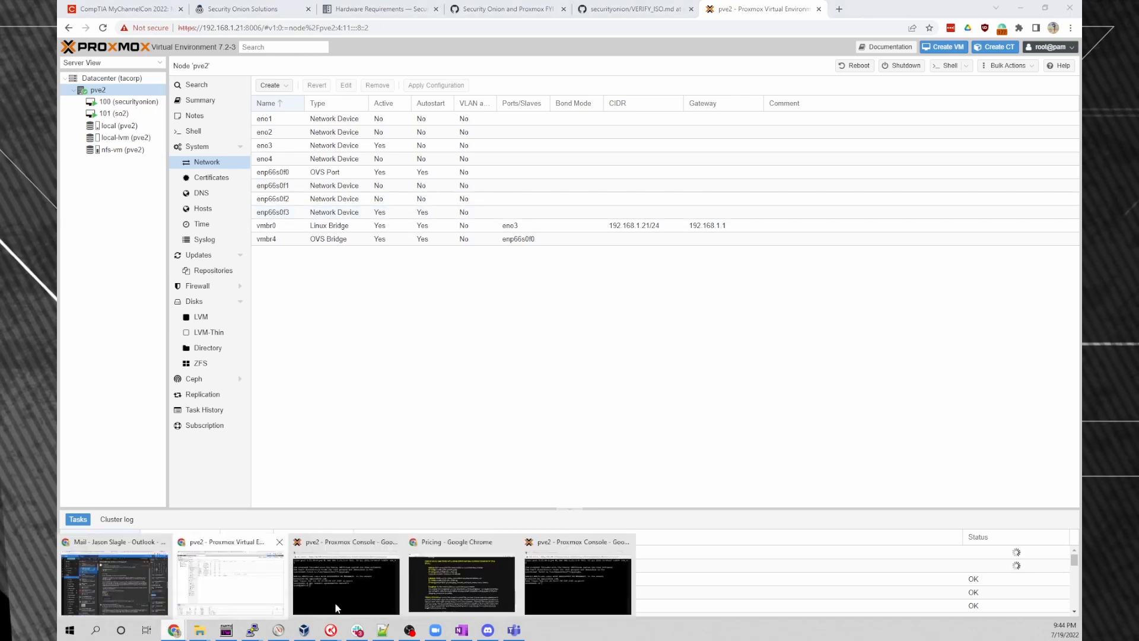
left_click(578, 587)
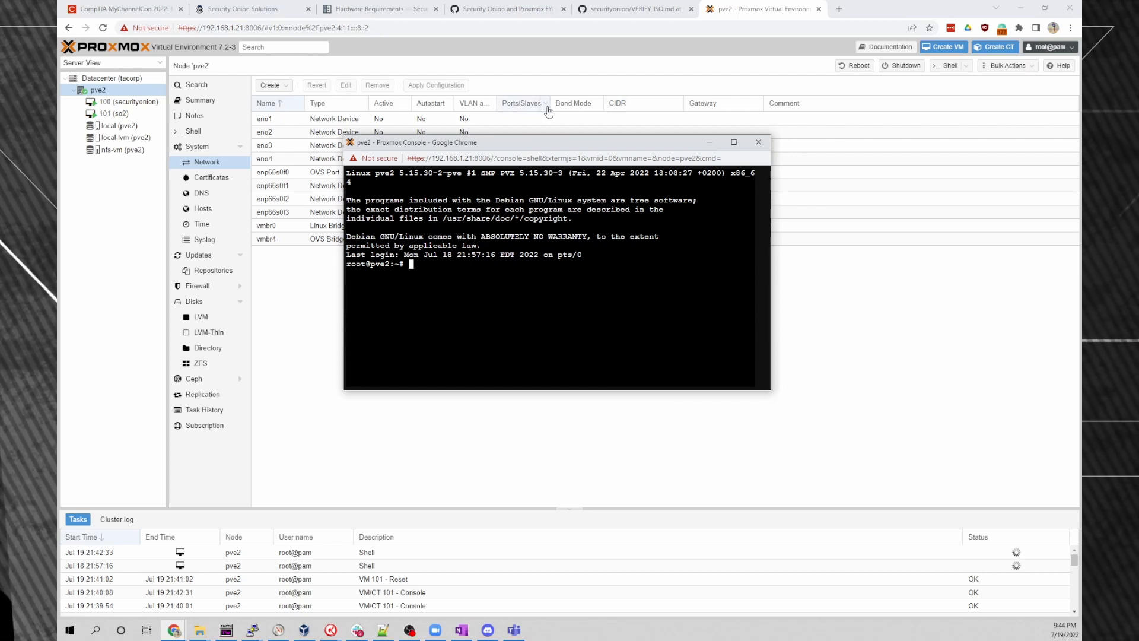
left_click(492, 3)
left_click(492, 7)
scroll(417, 261, "up", 3)
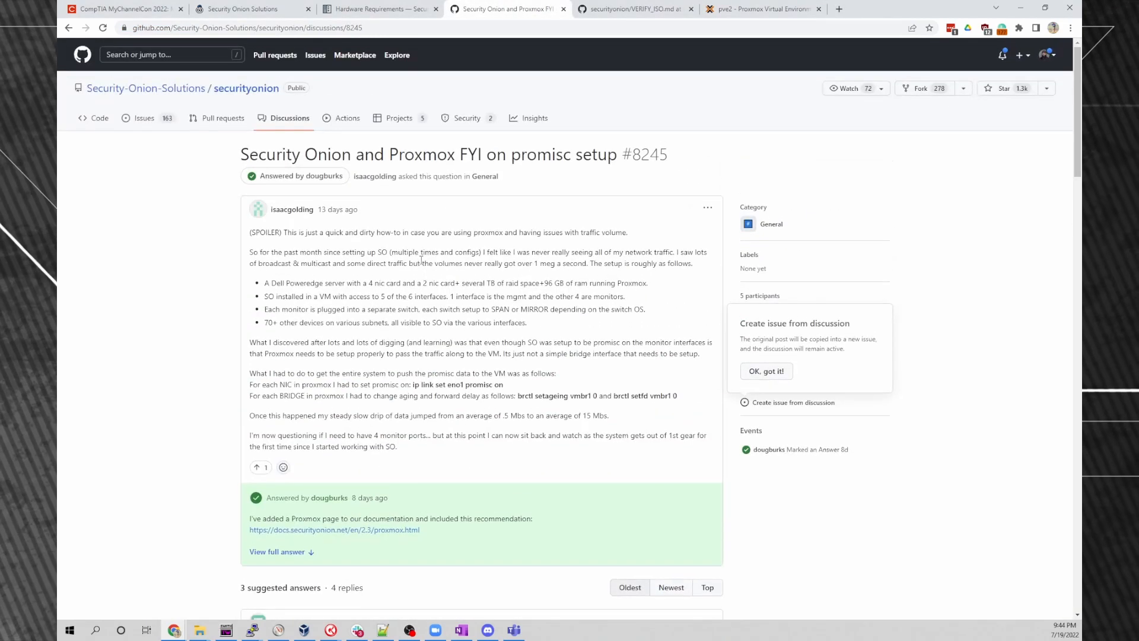
Open the Proxmox page in Security Onion Documentation, then go back to discussion #8245.
left_click(381, 11)
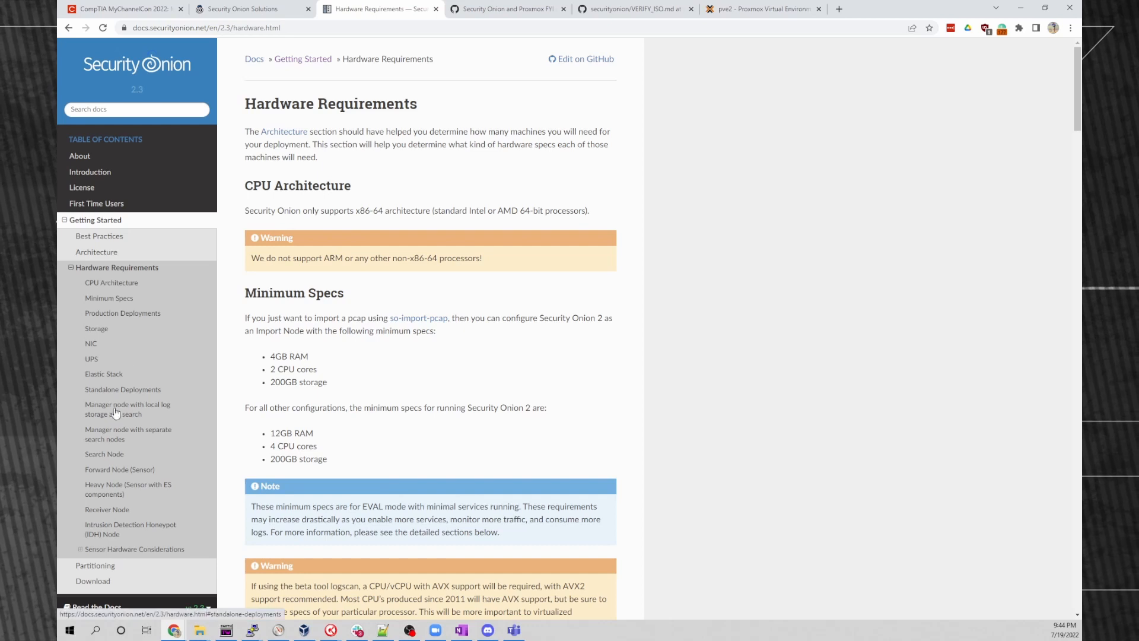
scroll(108, 383, "down", 3)
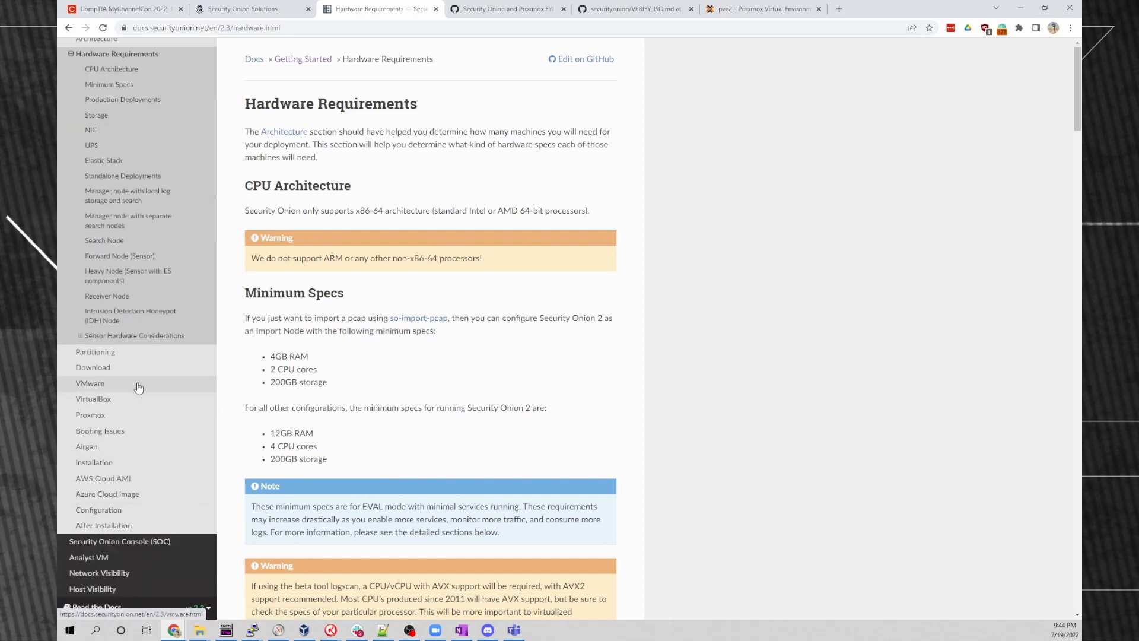
left_click(91, 415)
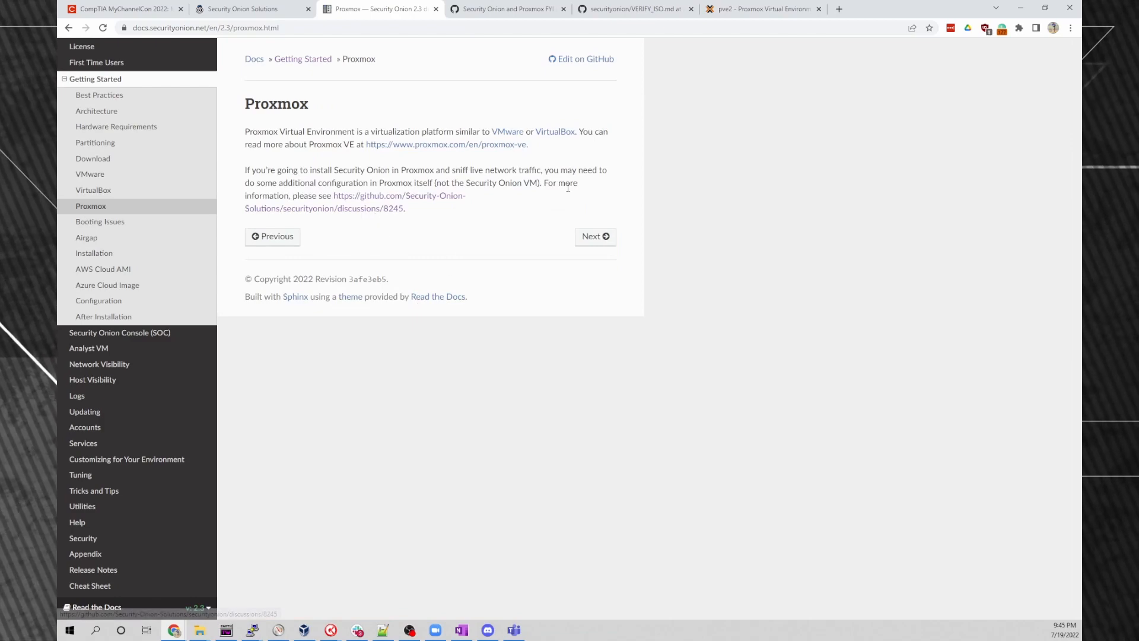
left_click(514, 7)
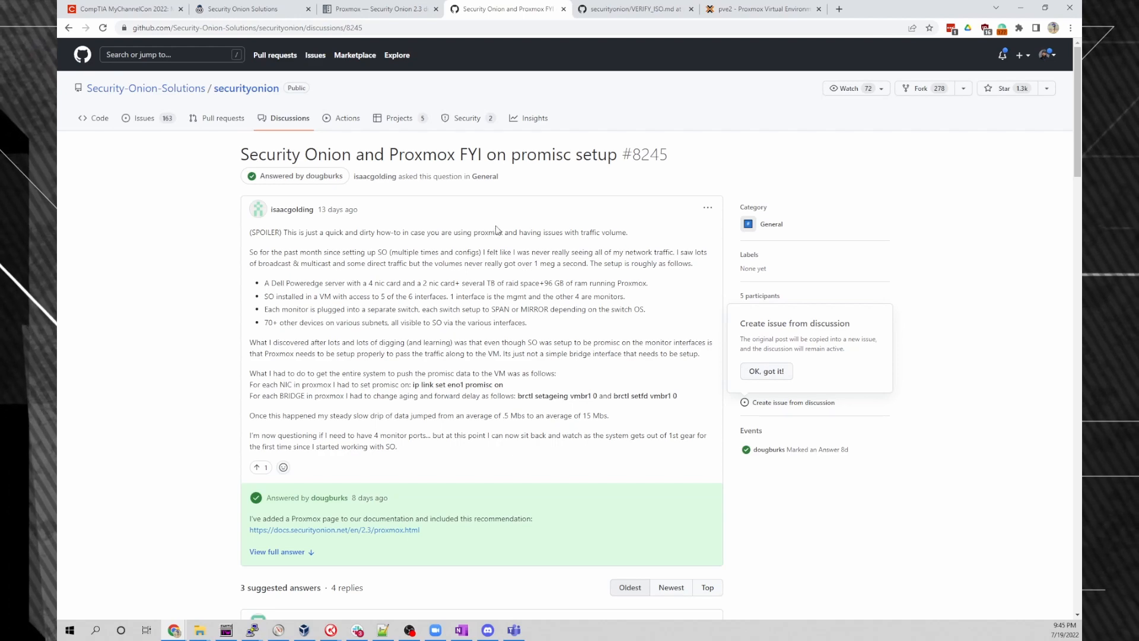
Read the suggested ovs-vsctl mirror commands for vmbr4, then return to pve2's Network page.
scroll(593, 255, "down", 6)
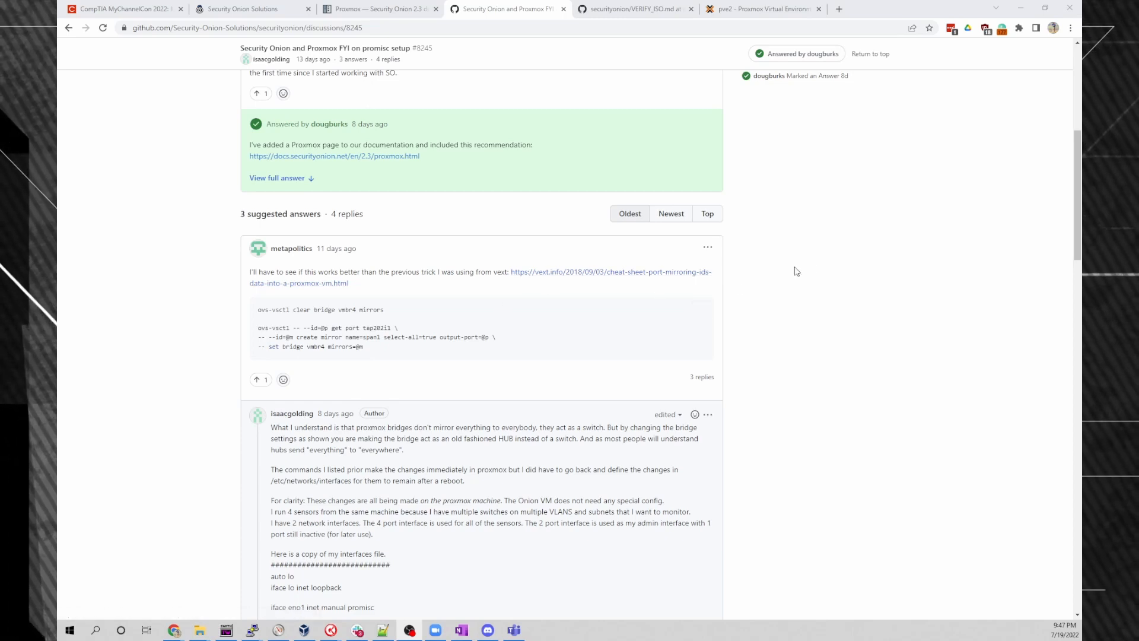
left_click(766, 9)
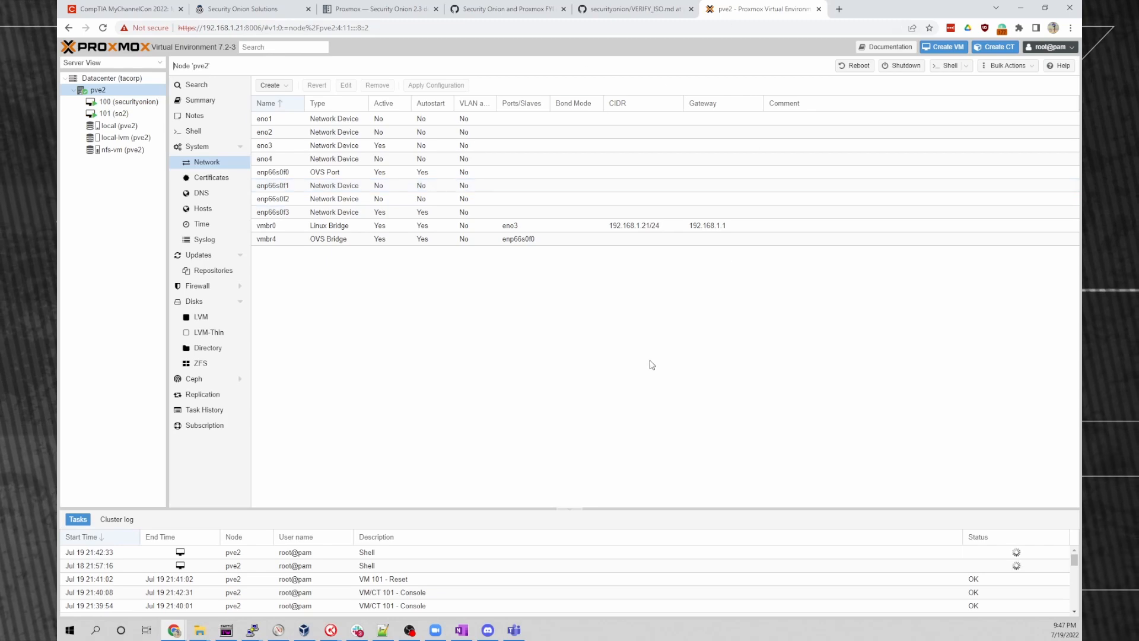
Run apt install openvswitch-switch in the pve2 host shell to confirm it's installed.
mouse_move(174, 630)
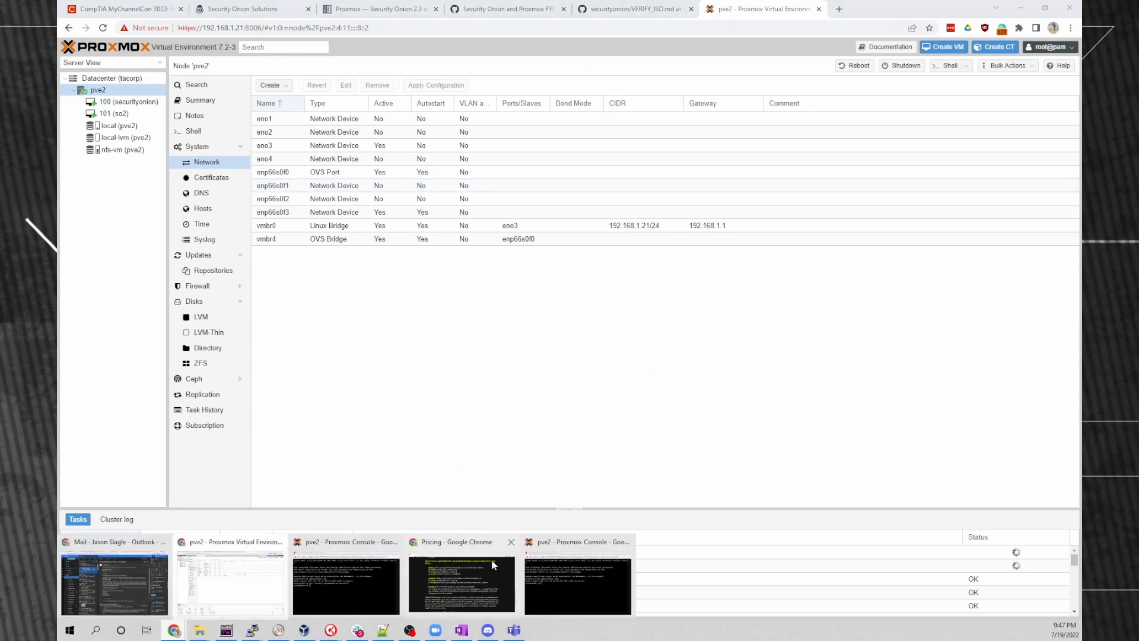
left_click(575, 577)
type("apt install open")
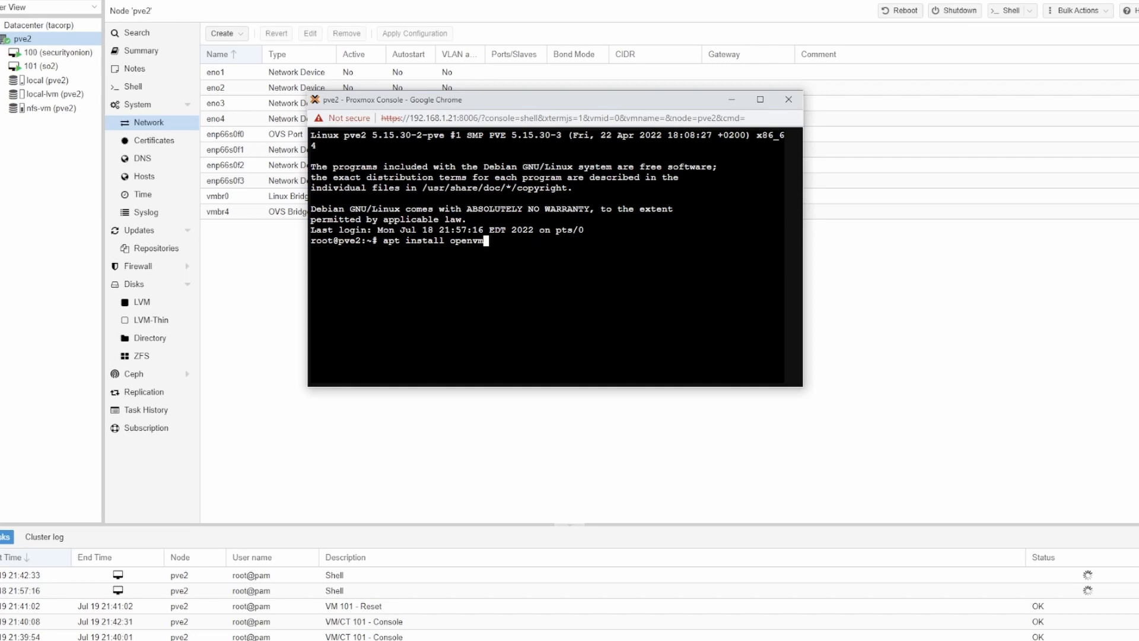
type("vswitch-switch")
key("Return")
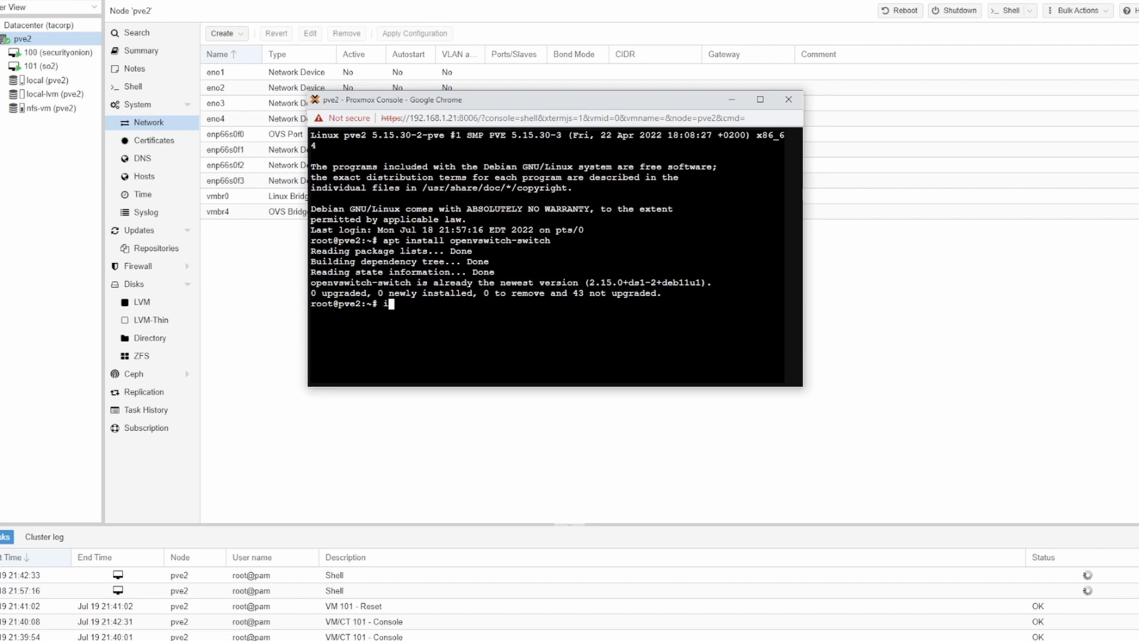
List interfaces with ip link and pick out tap101i0 before returning to Proxmox.
type("ip link")
key("Return")
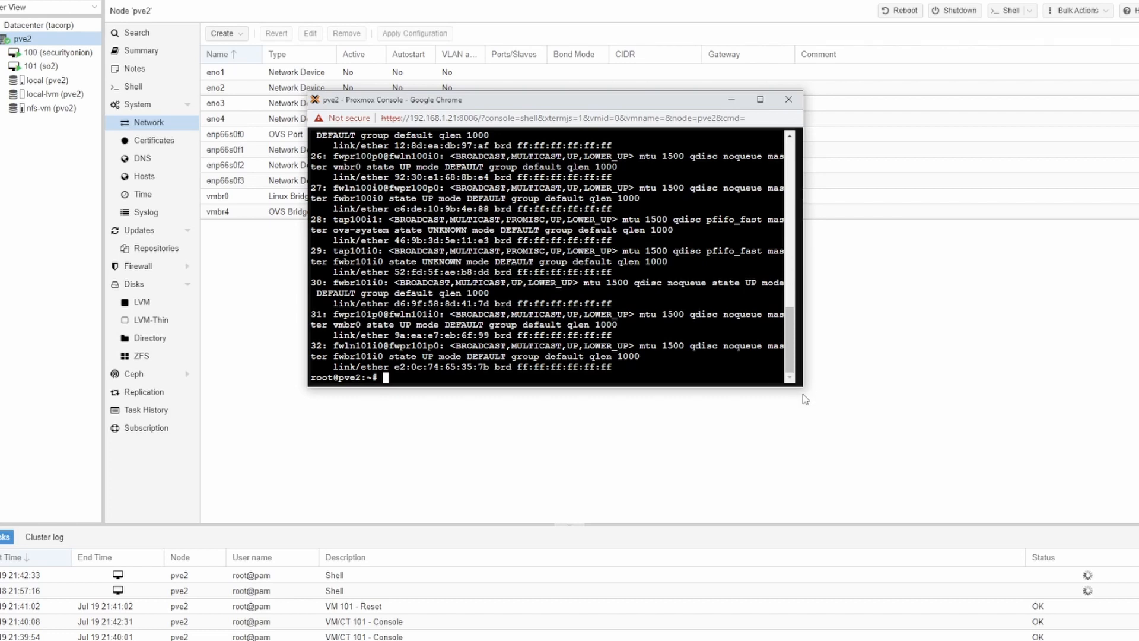
left_click_drag(804, 390, 893, 547)
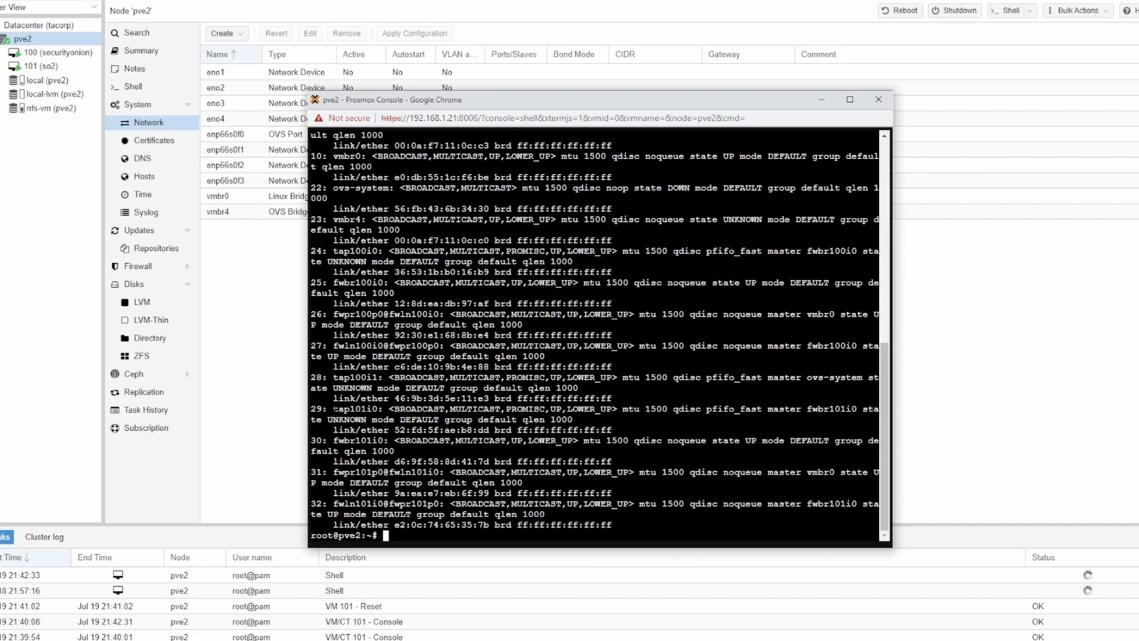
left_click_drag(334, 409, 361, 409)
left_click(264, 290)
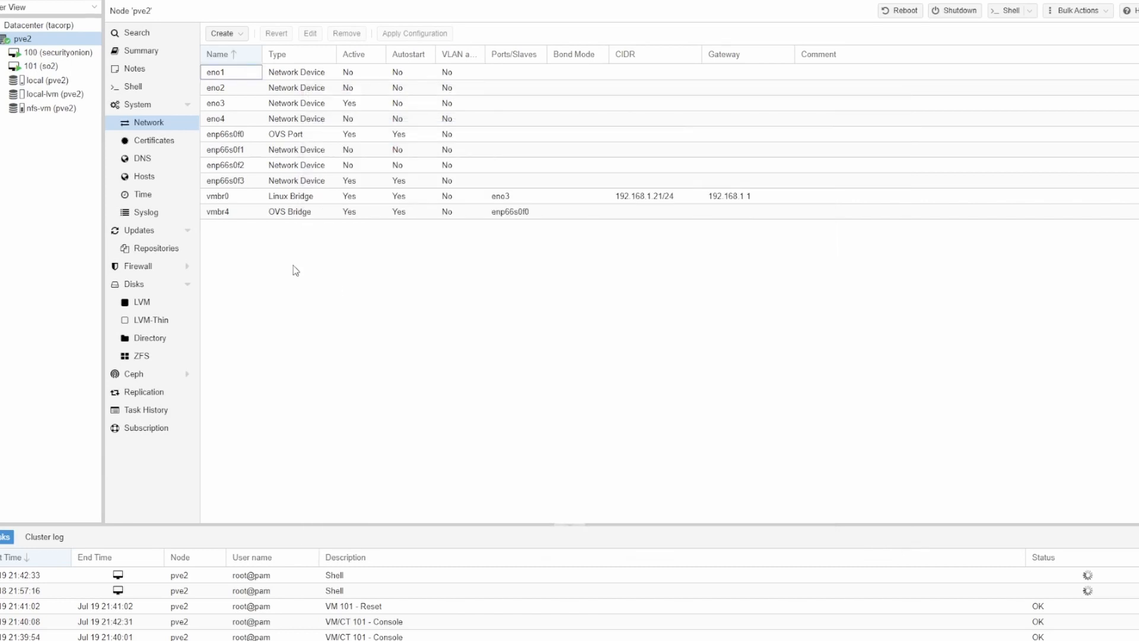
Bring up the securityonion VM (100) and go to its hardware list.
left_click(54, 53)
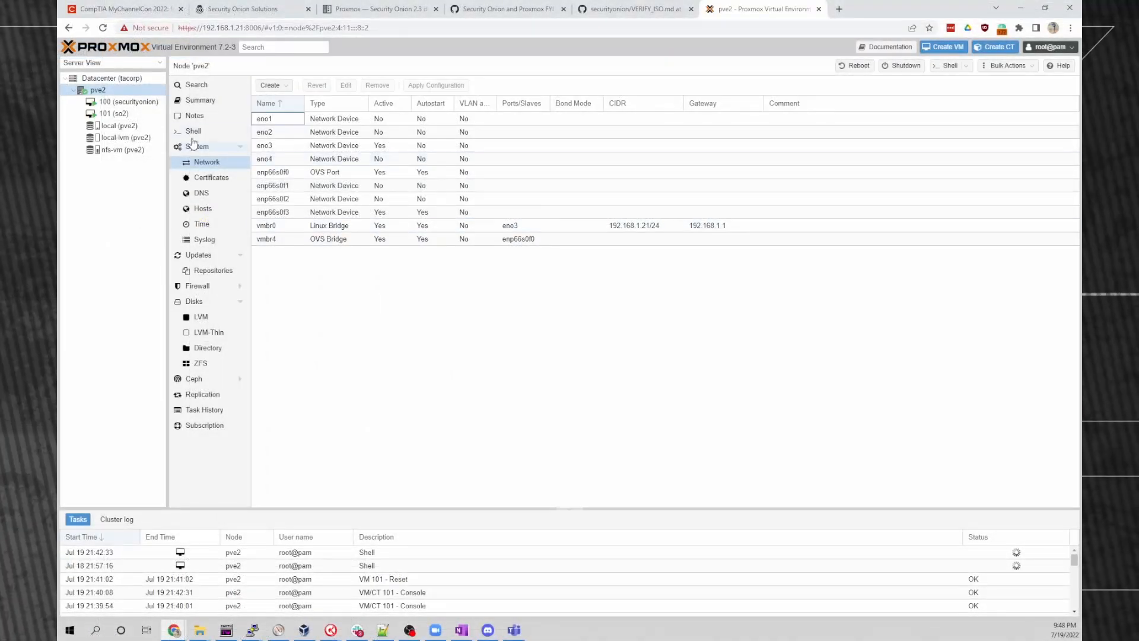
left_click(126, 102)
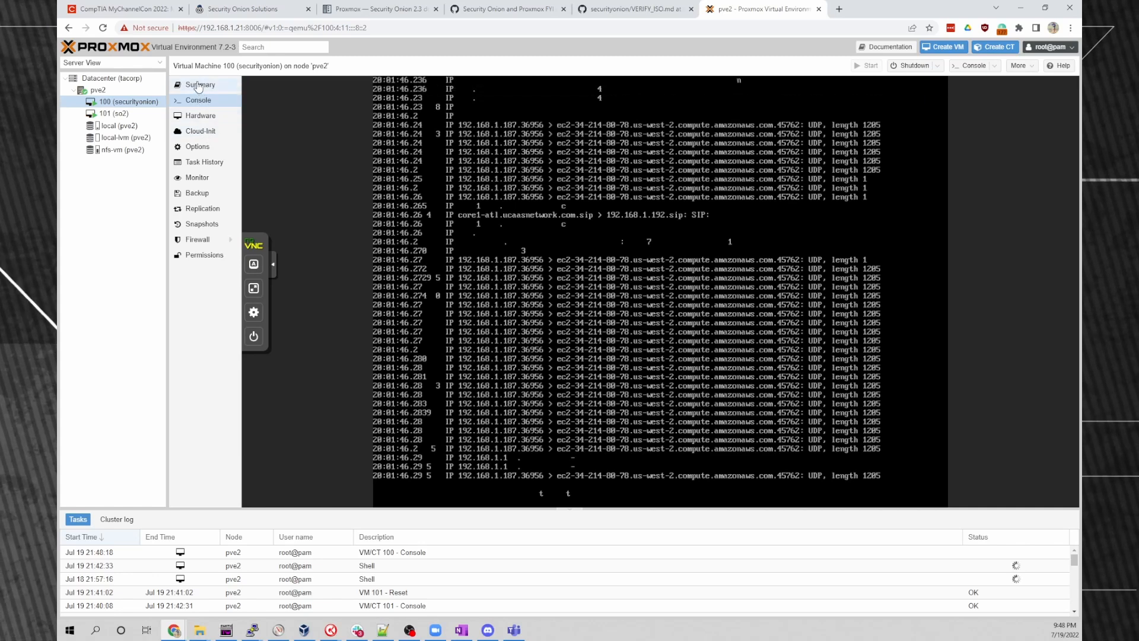
left_click(199, 86)
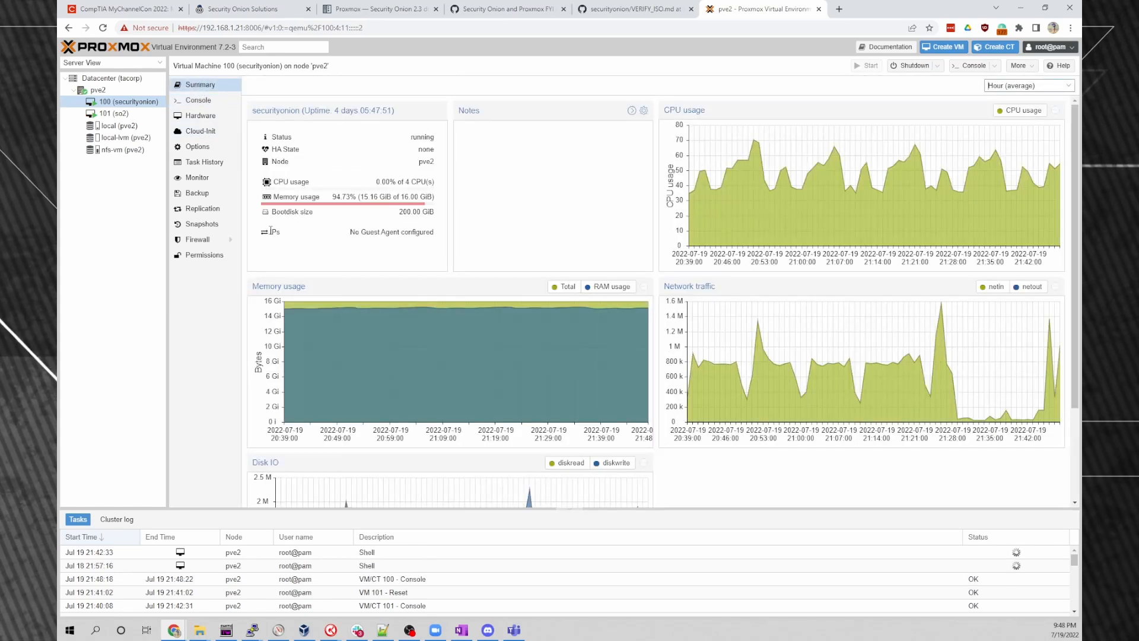
left_click(201, 116)
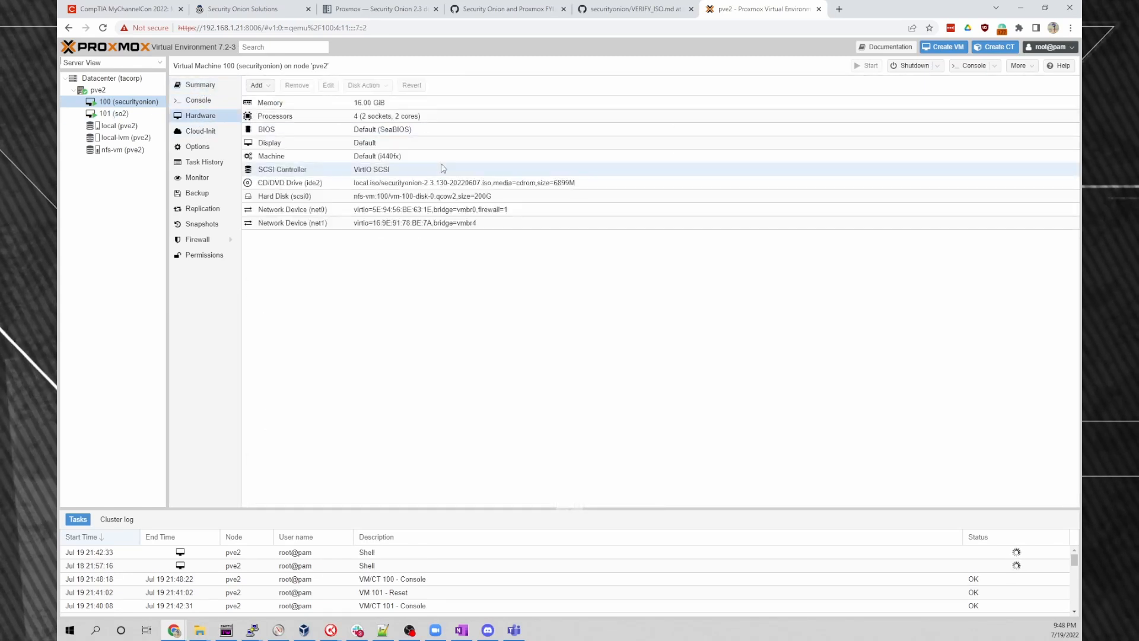
Add a network device on bridge vmbr4 to VM 100.
left_click(258, 85)
left_click(279, 117)
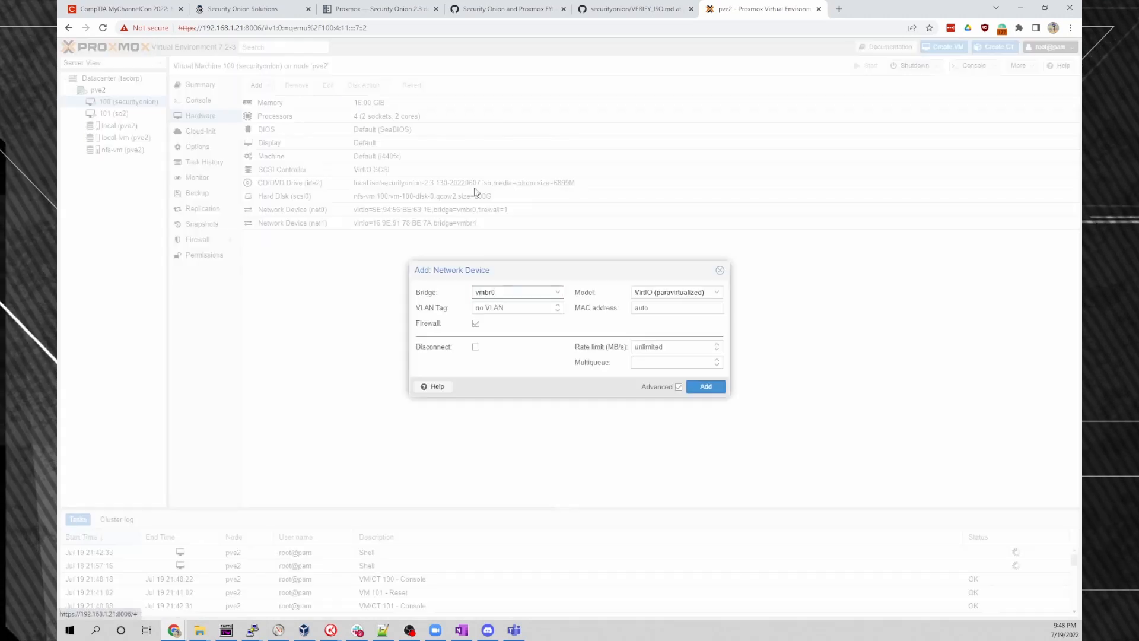
left_click(559, 294)
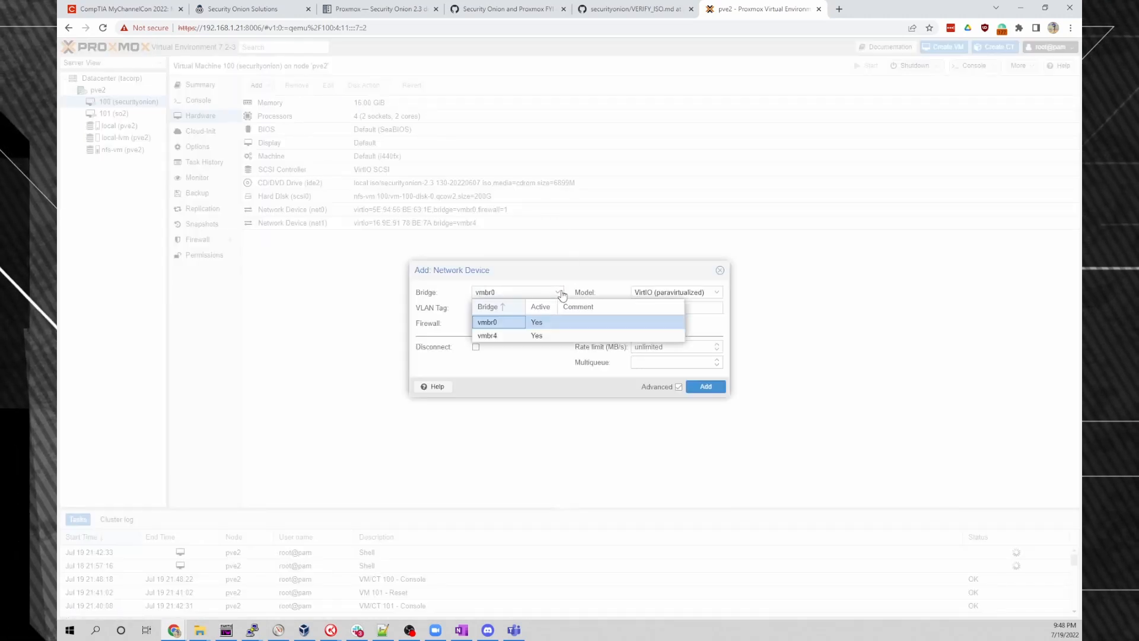
left_click(502, 341)
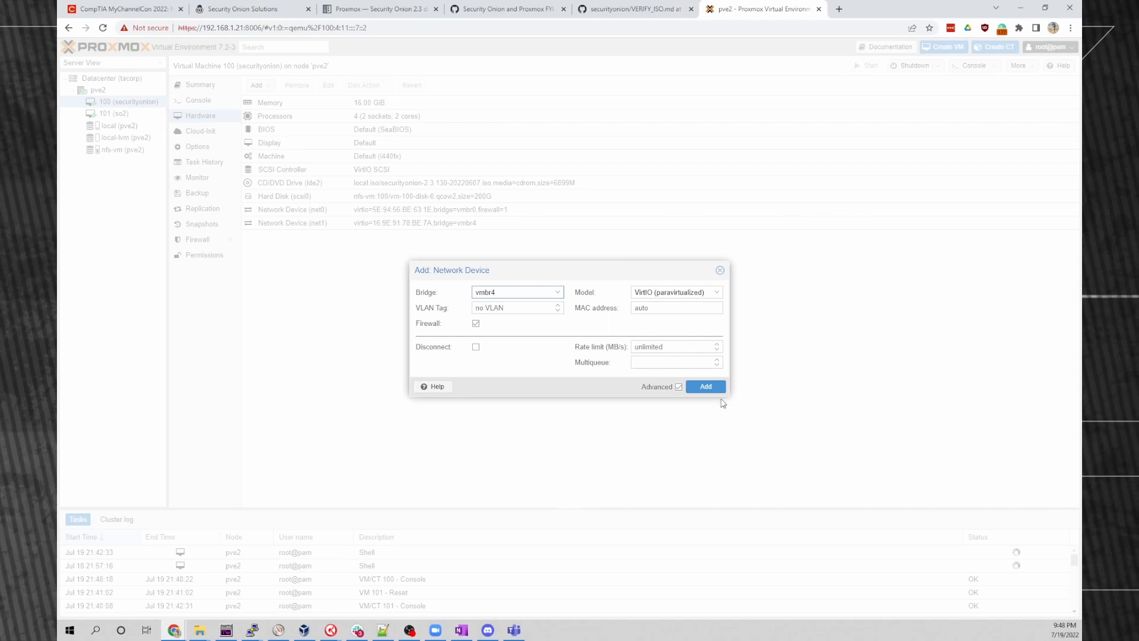
left_click(706, 387)
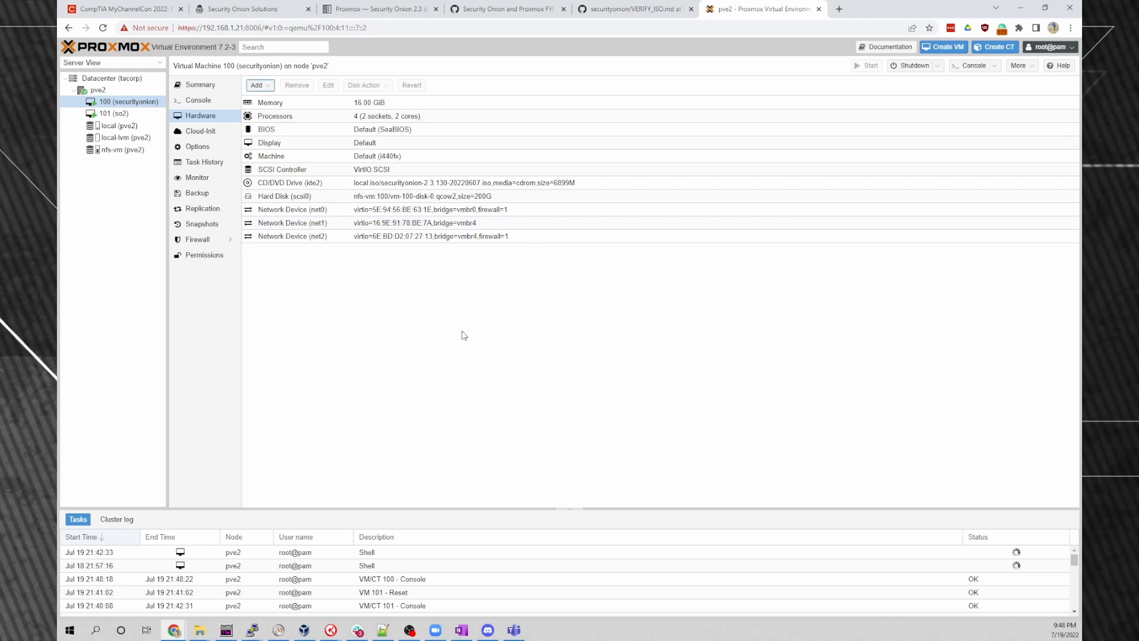
Remove VM 100's extra net2 device, then show VM 101 (so2)'s hardware.
right_click(326, 238)
left_click(283, 248)
left_click(297, 85)
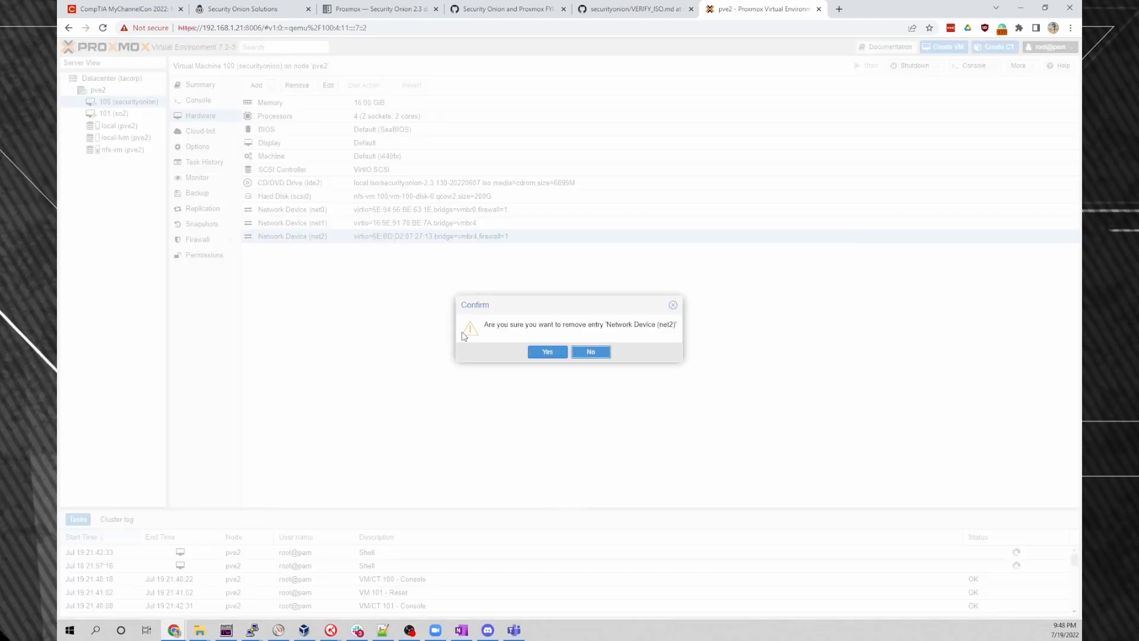
left_click(538, 347)
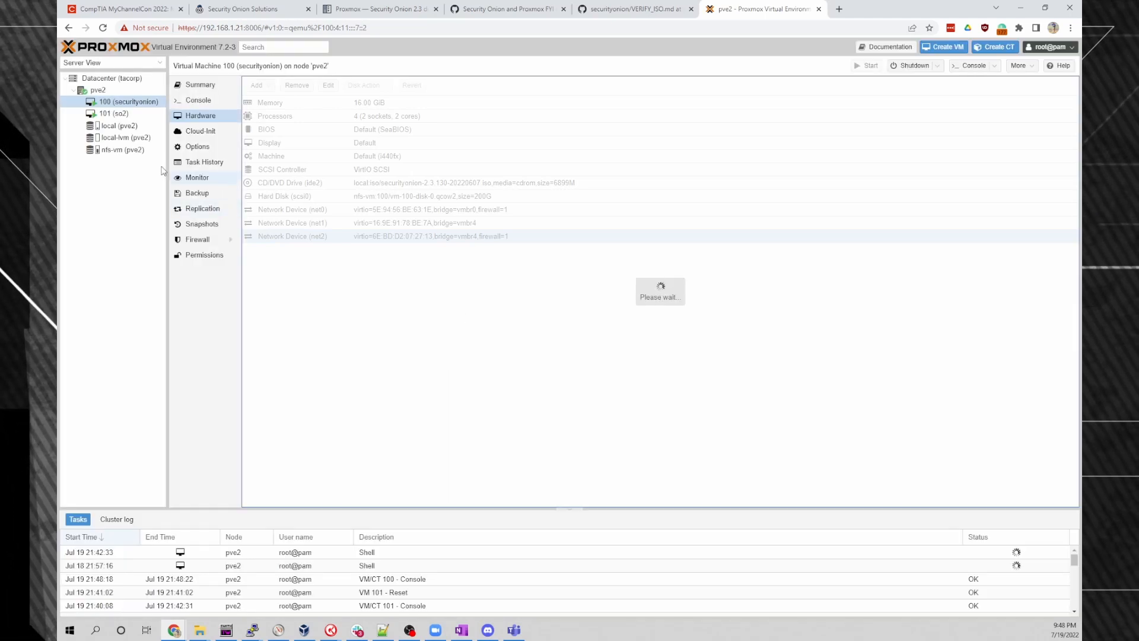
left_click(113, 114)
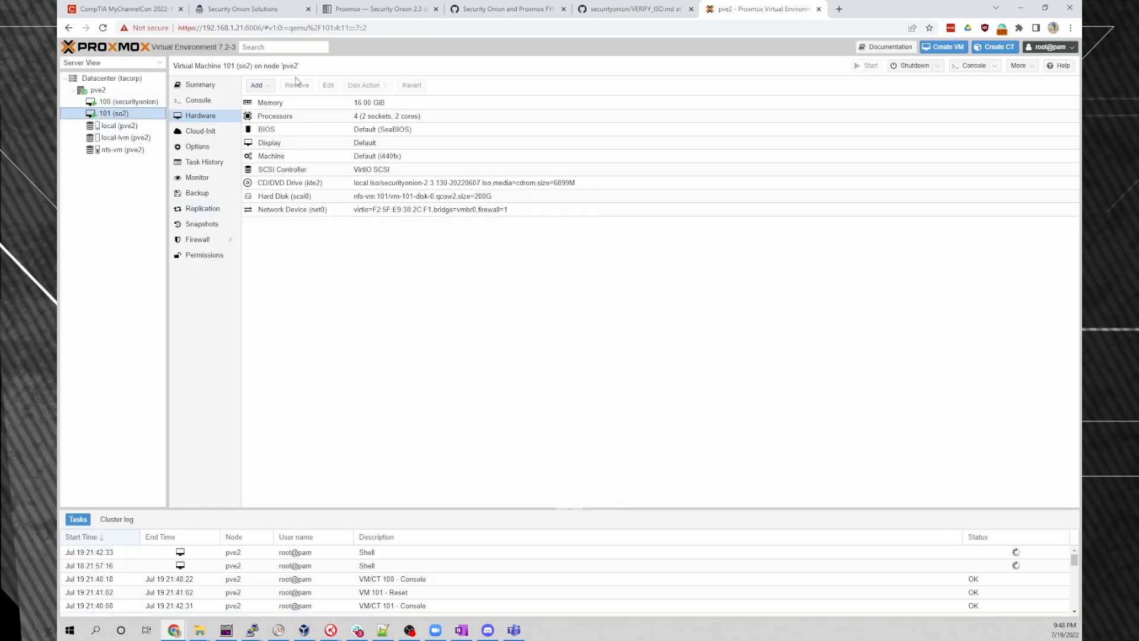
Add net1 on bridge vmbr4 to so2 (VM 101), then show pve2's network interfaces.
left_click(259, 85)
left_click(270, 125)
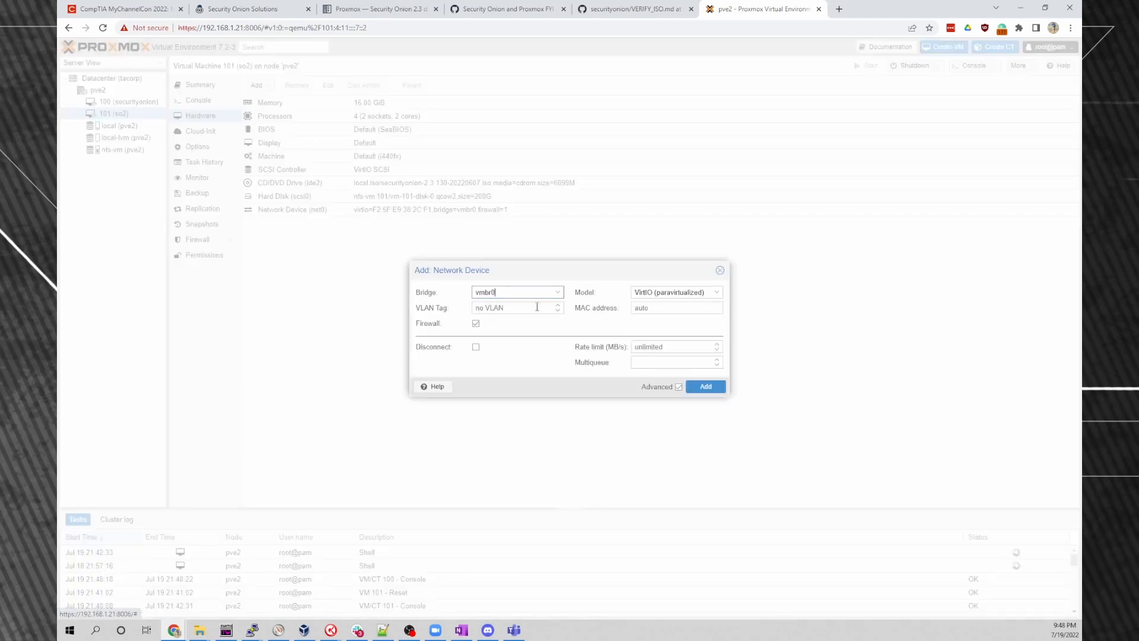
left_click(558, 292)
left_click(493, 337)
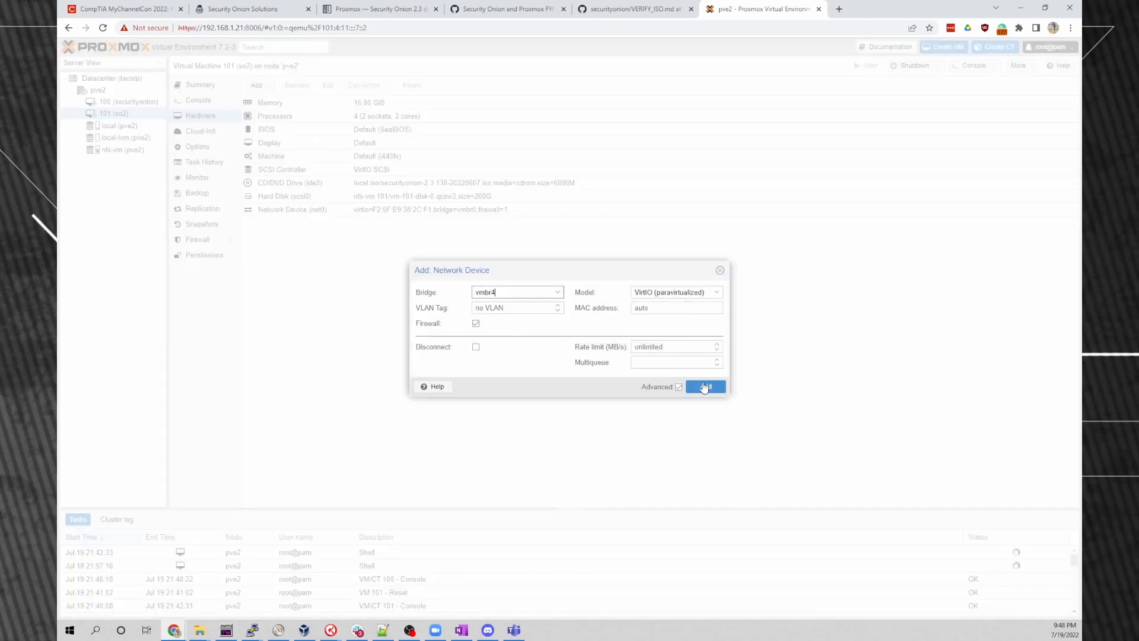
left_click(705, 388)
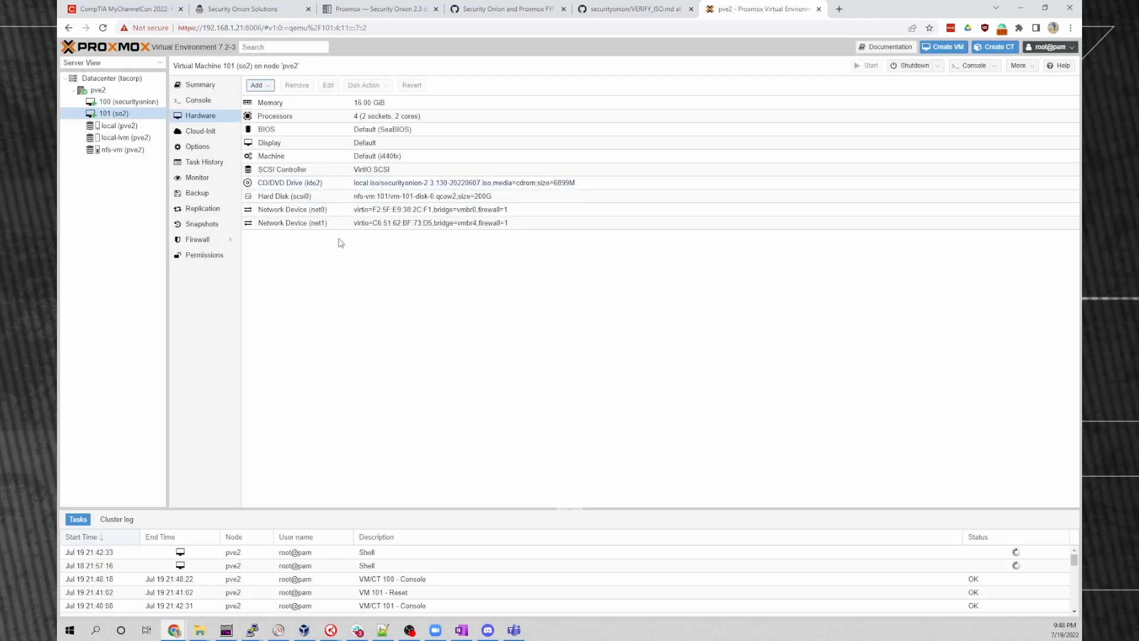
left_click(98, 90)
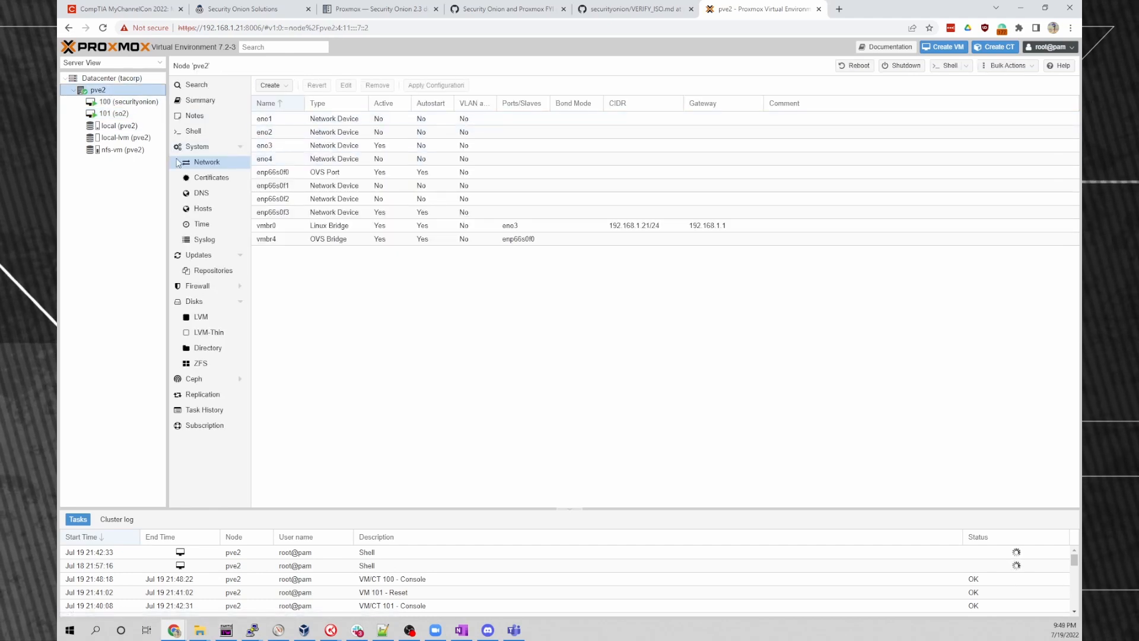
left_click(272, 85)
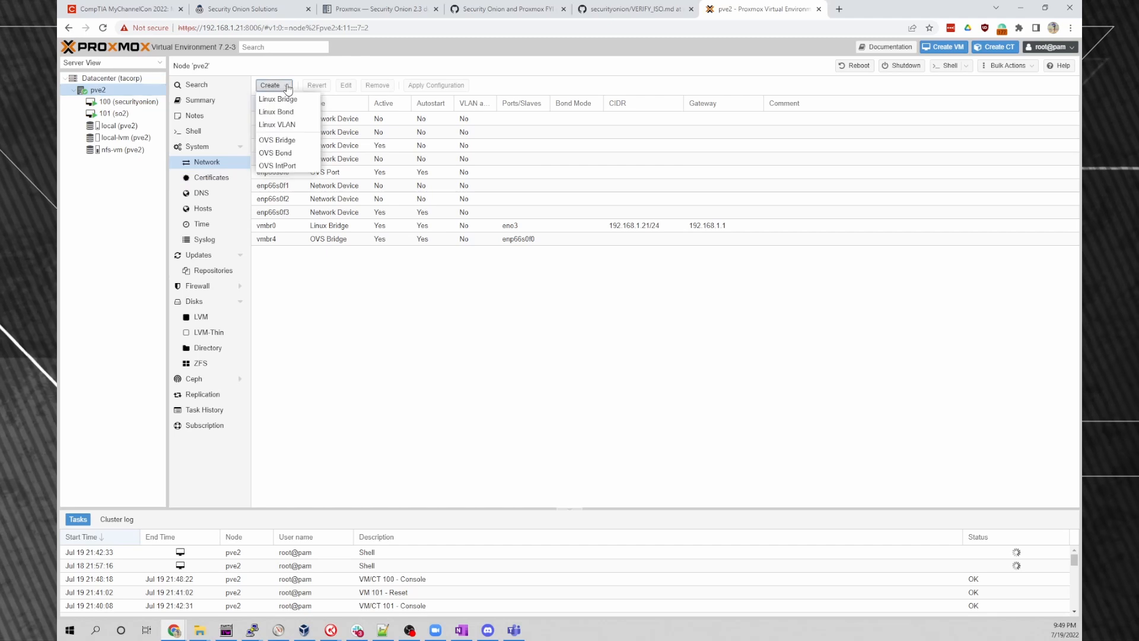
left_click(277, 140)
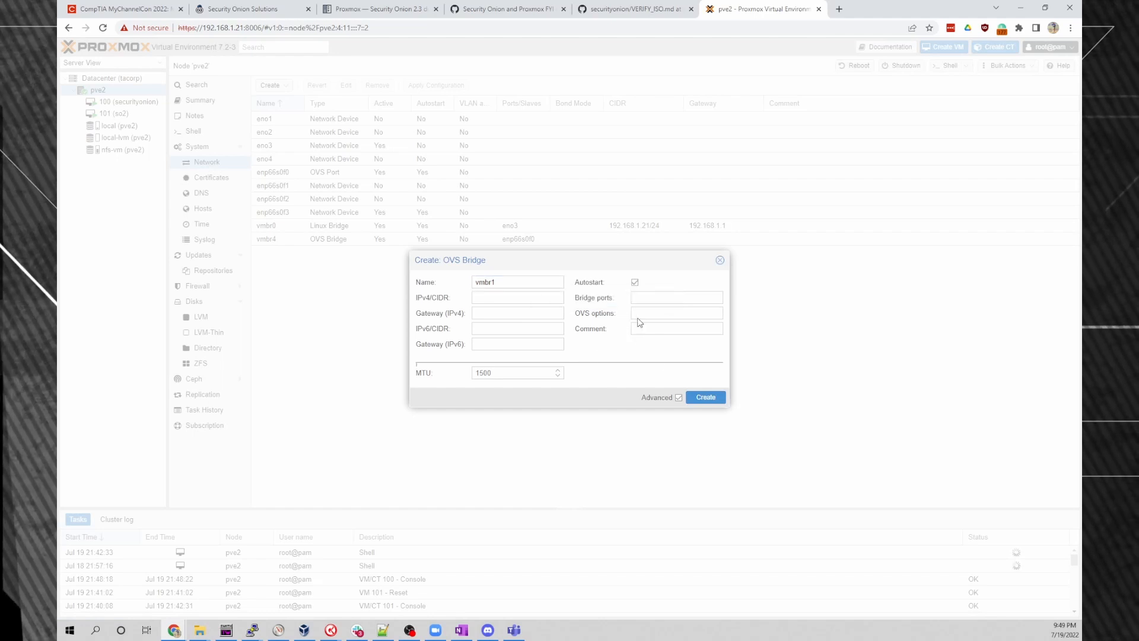
left_click(642, 298)
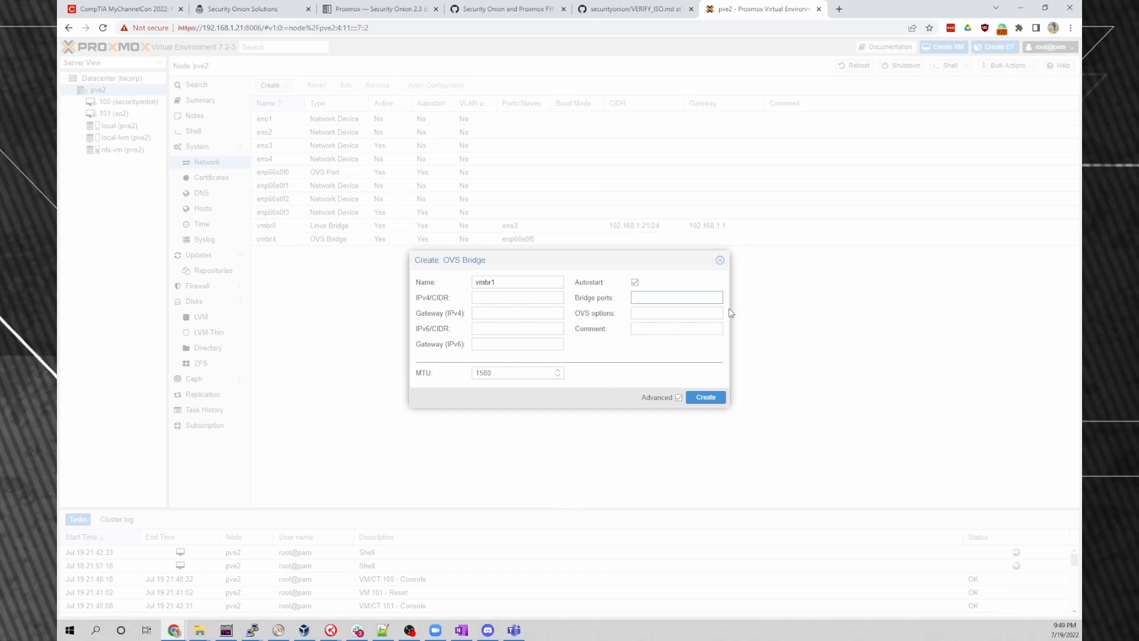
left_click(720, 261)
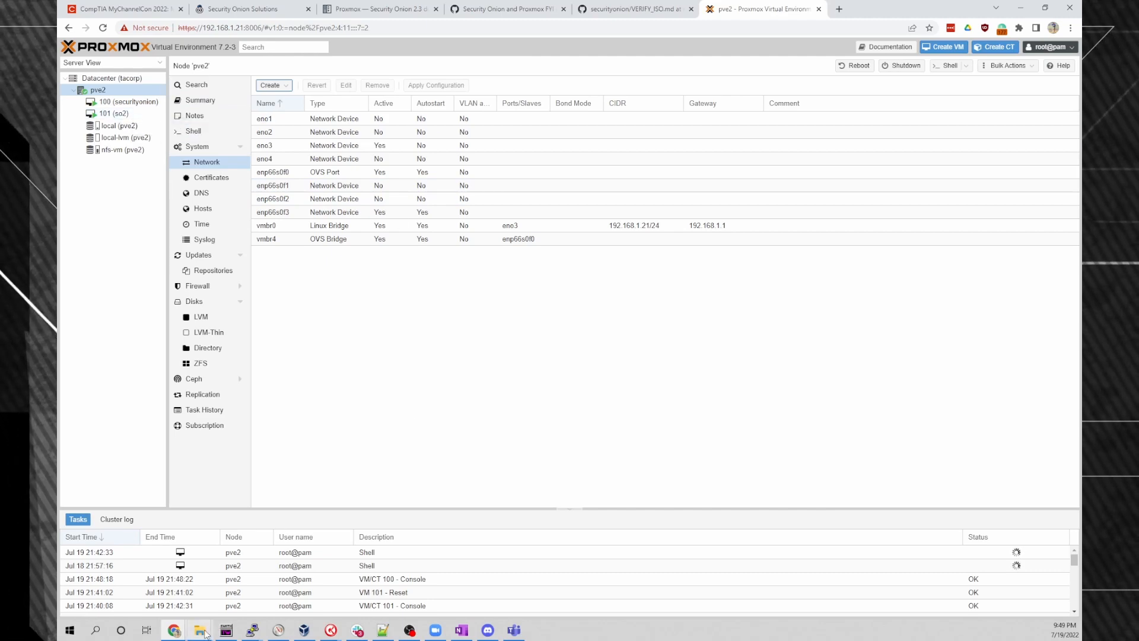
Run ip link in the pve2 host shell to list its network links.
left_click(175, 630)
left_click(547, 560)
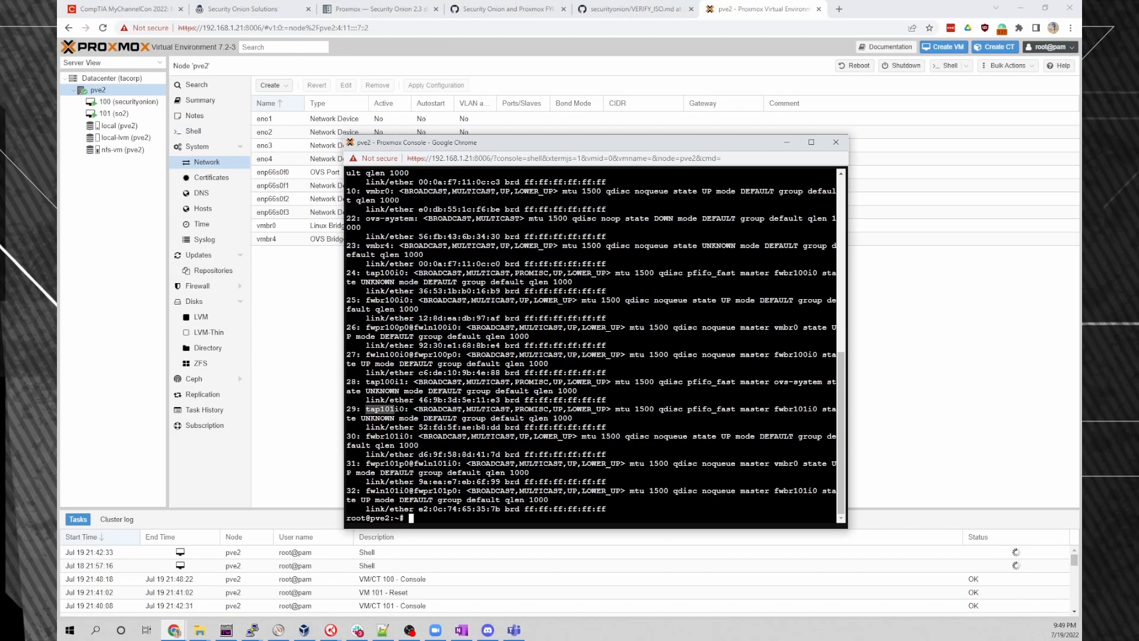
type("ip link")
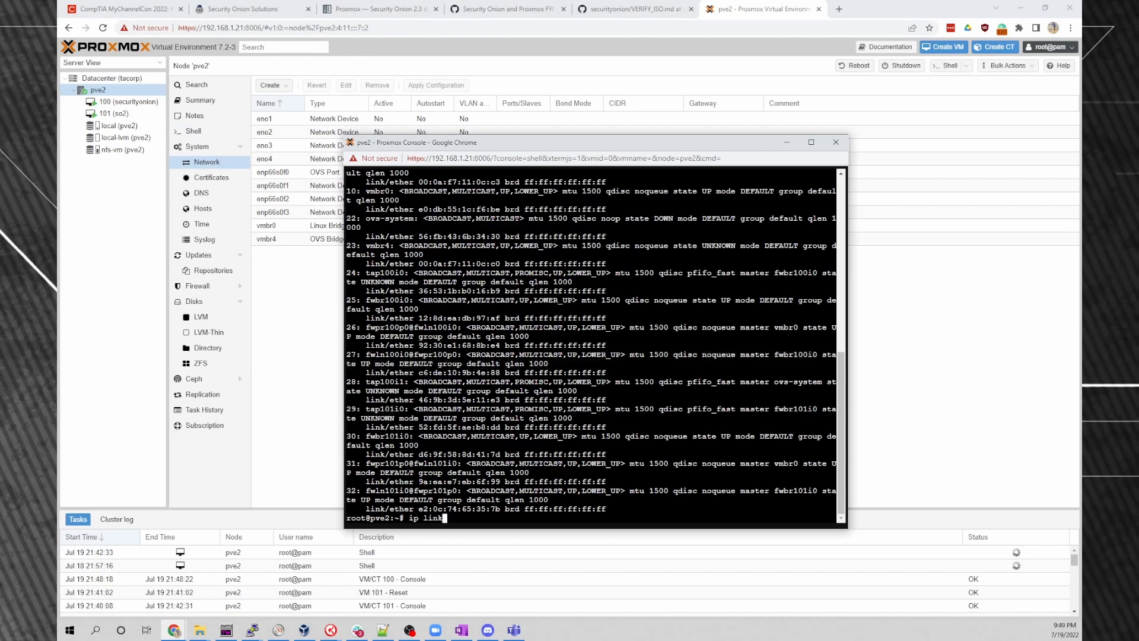
key("Return")
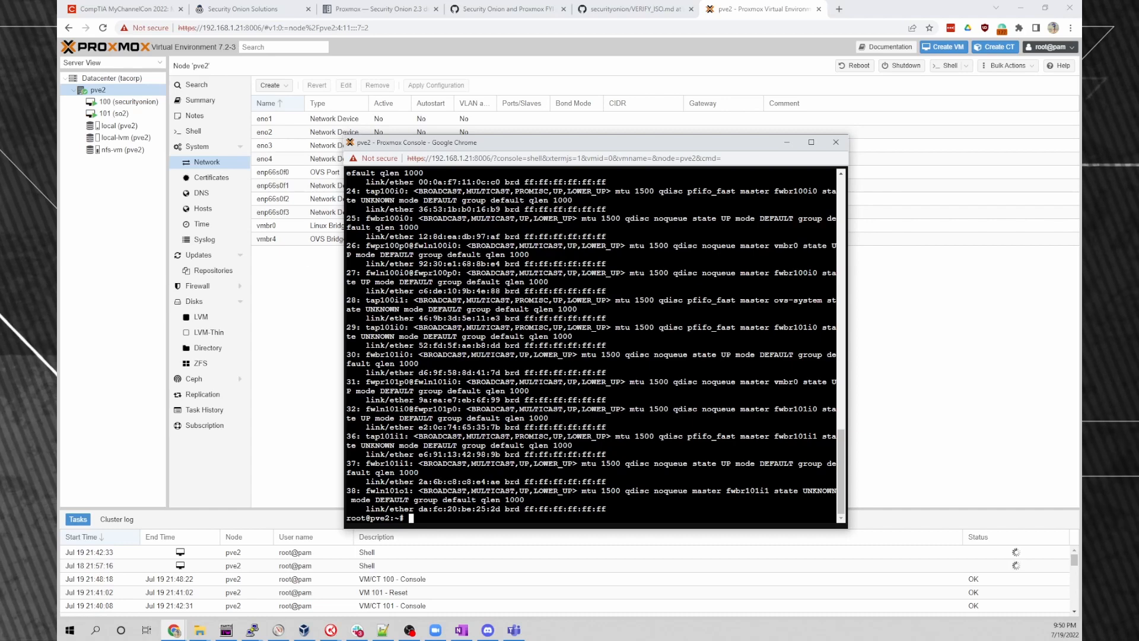
Go back to VM 101 (so2)'s hardware list and select net1.
left_click(113, 113)
left_click(276, 117)
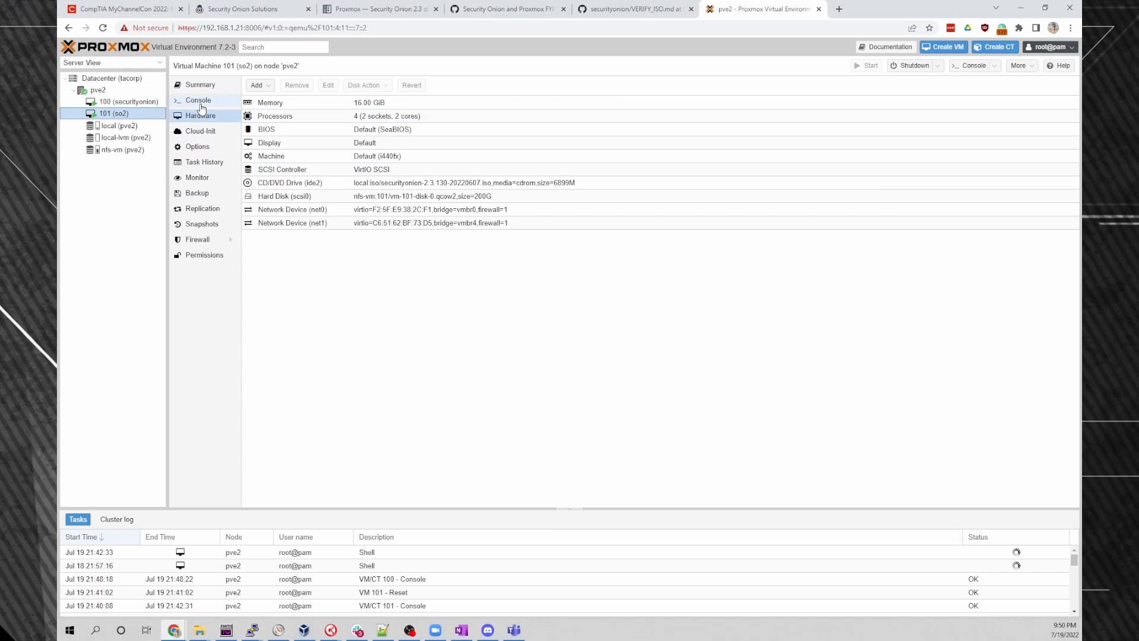
left_click(291, 224)
Disable the firewall on so2's net1 device and rerun ip link in the pve2 shell.
left_click(328, 85)
left_click(476, 324)
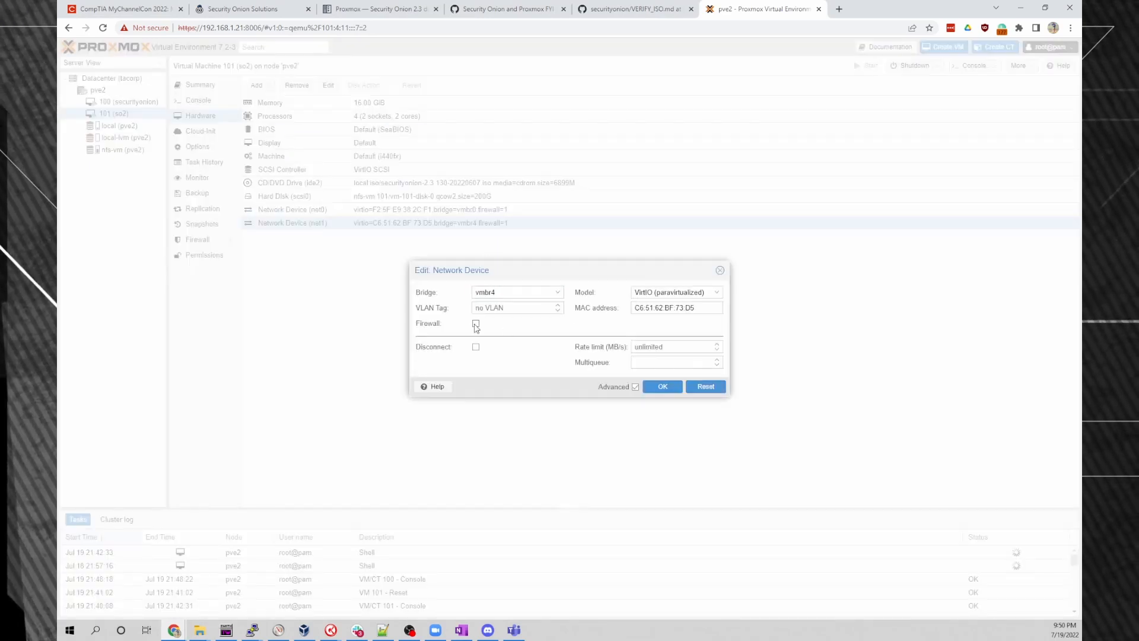
left_click(661, 386)
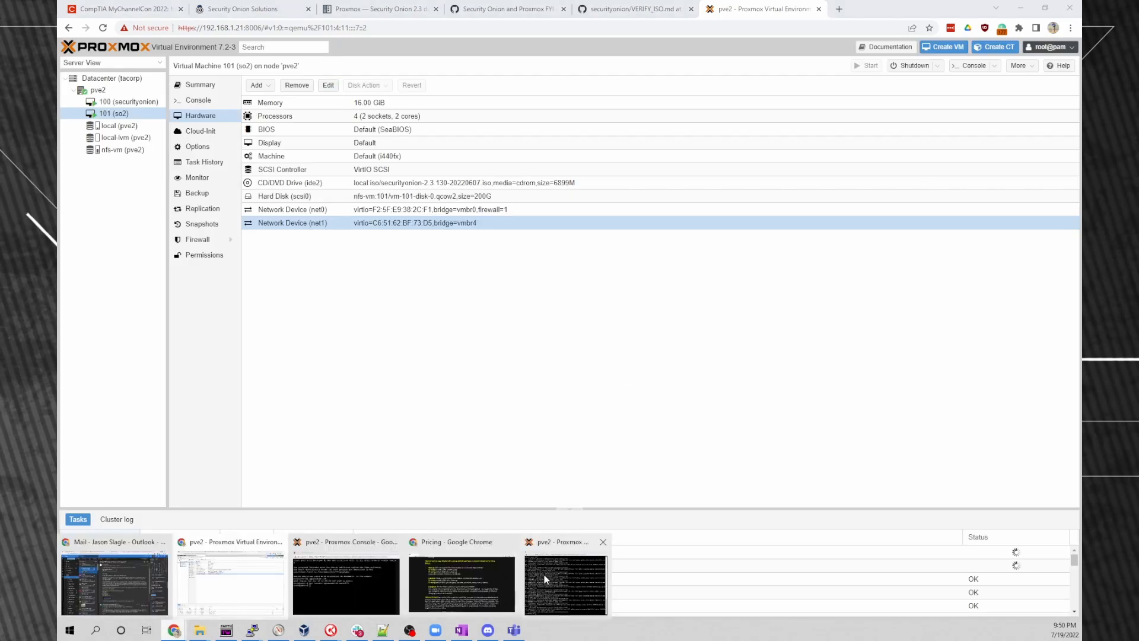
left_click(543, 579)
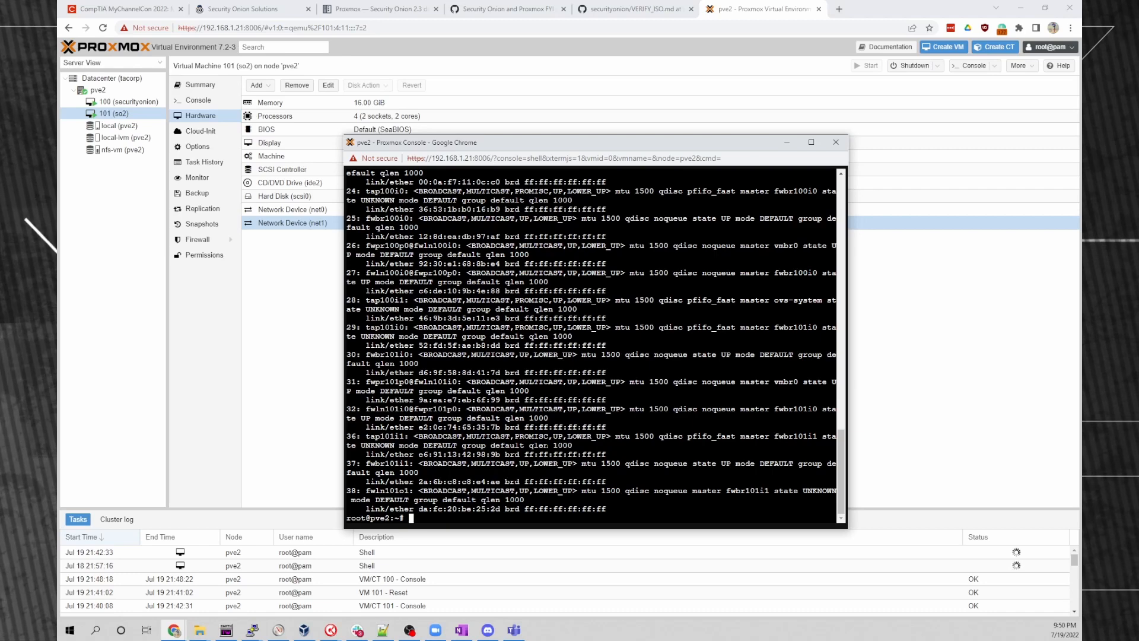
key("Return")
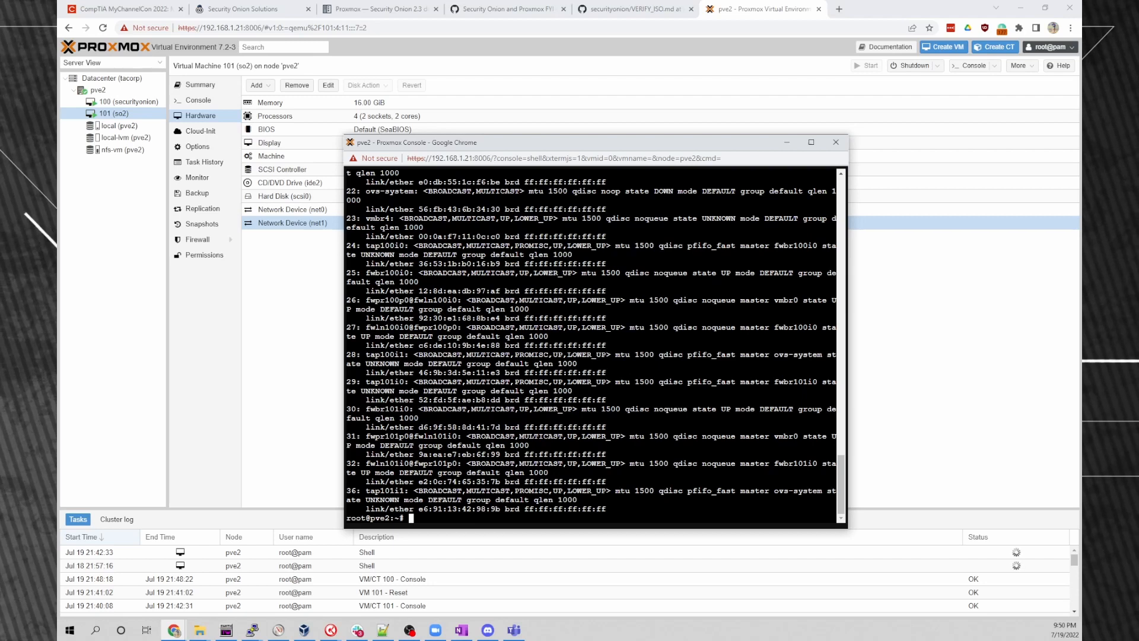
In so2's console, quit top and page through sudo ifconfig | less, confirming eth1 appears.
left_click(229, 98)
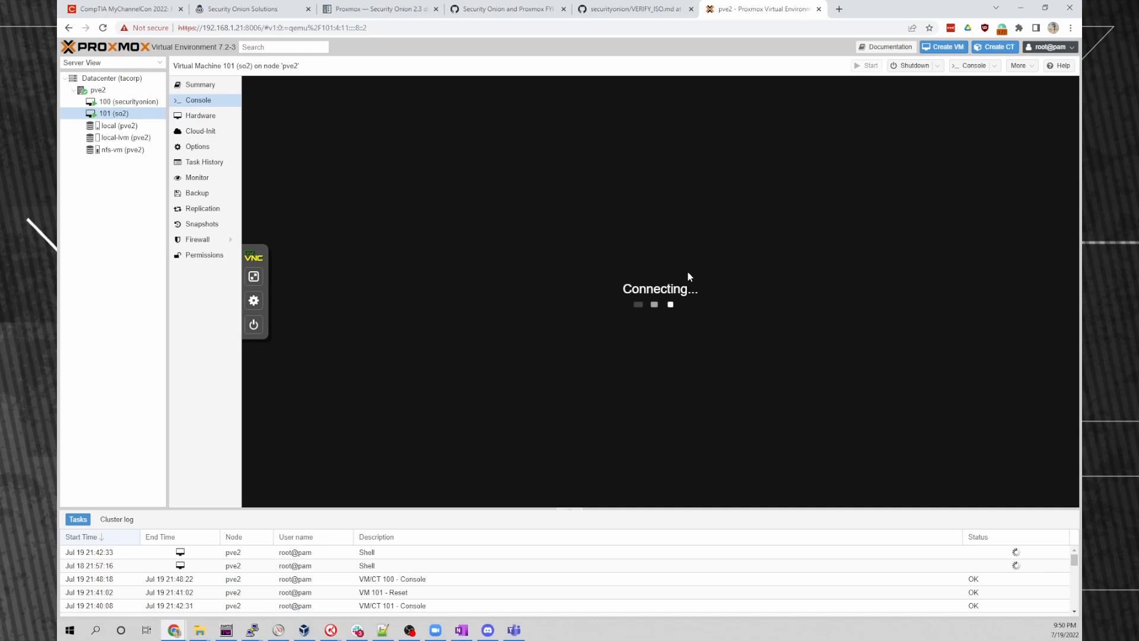
key("q")
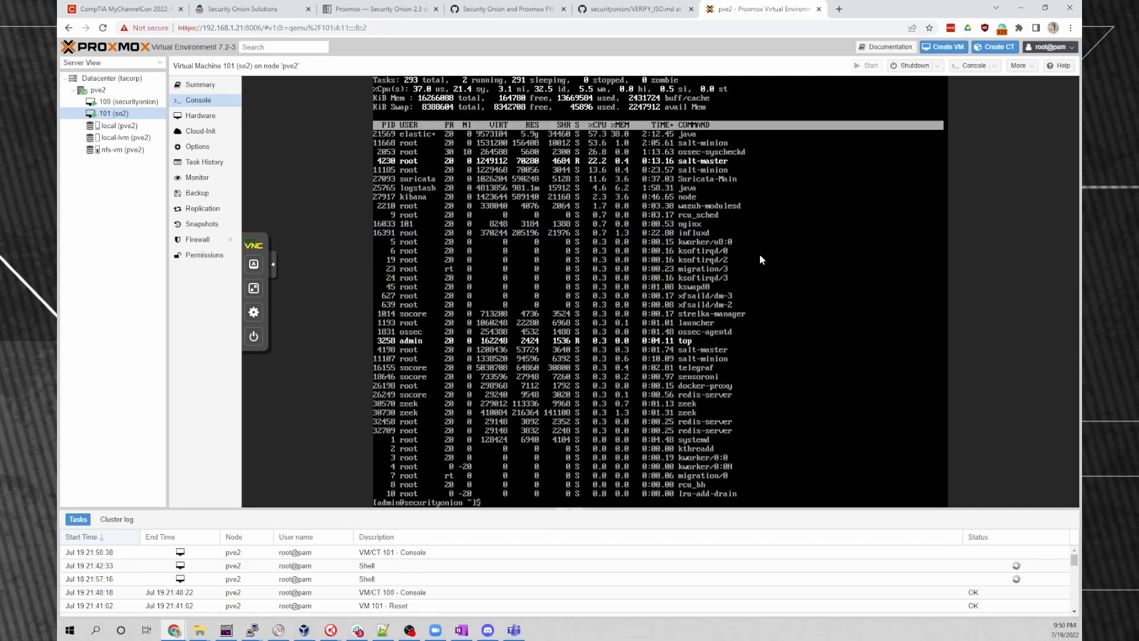
key("Return")
type("sudo")
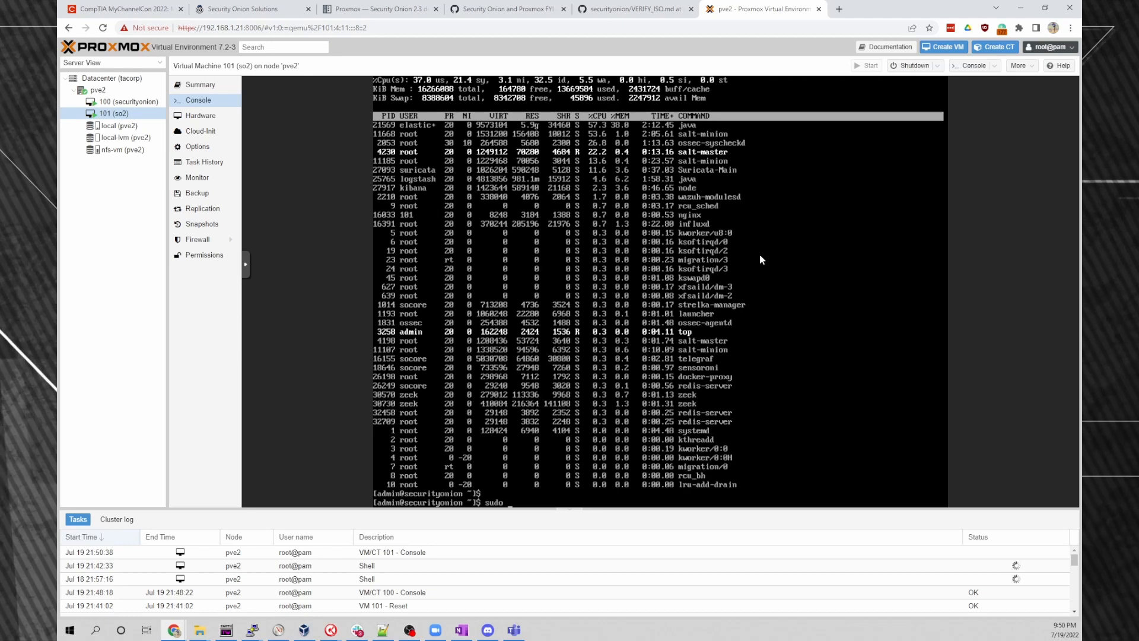
type(" ip l")
key("BackSpace")
key("BackSpace")
key("BackSpace")
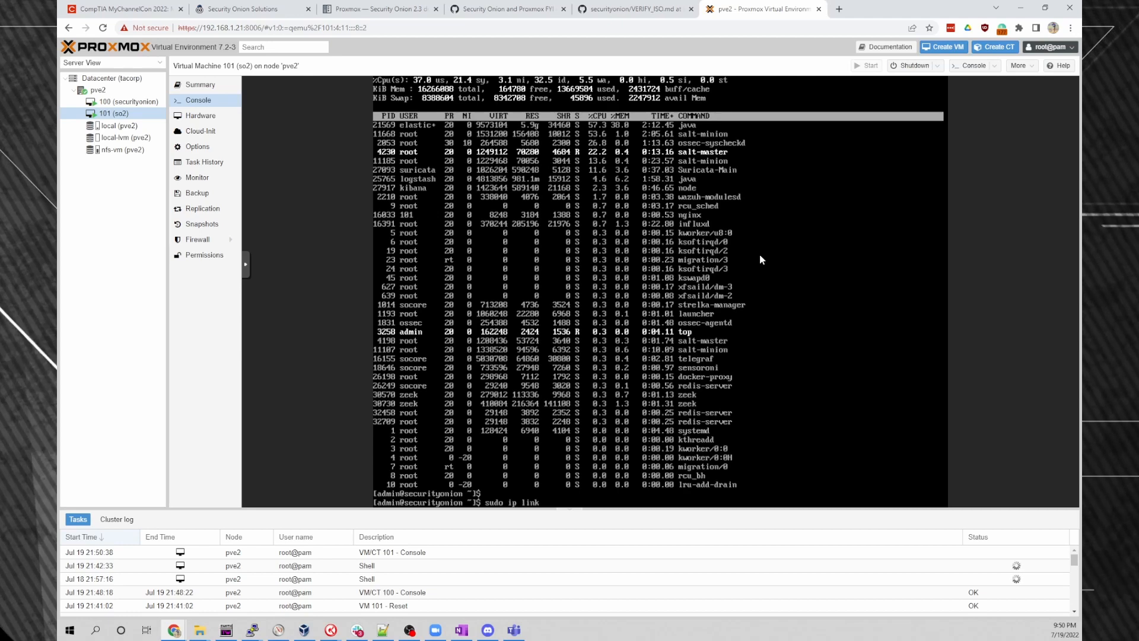
type("fconfig")
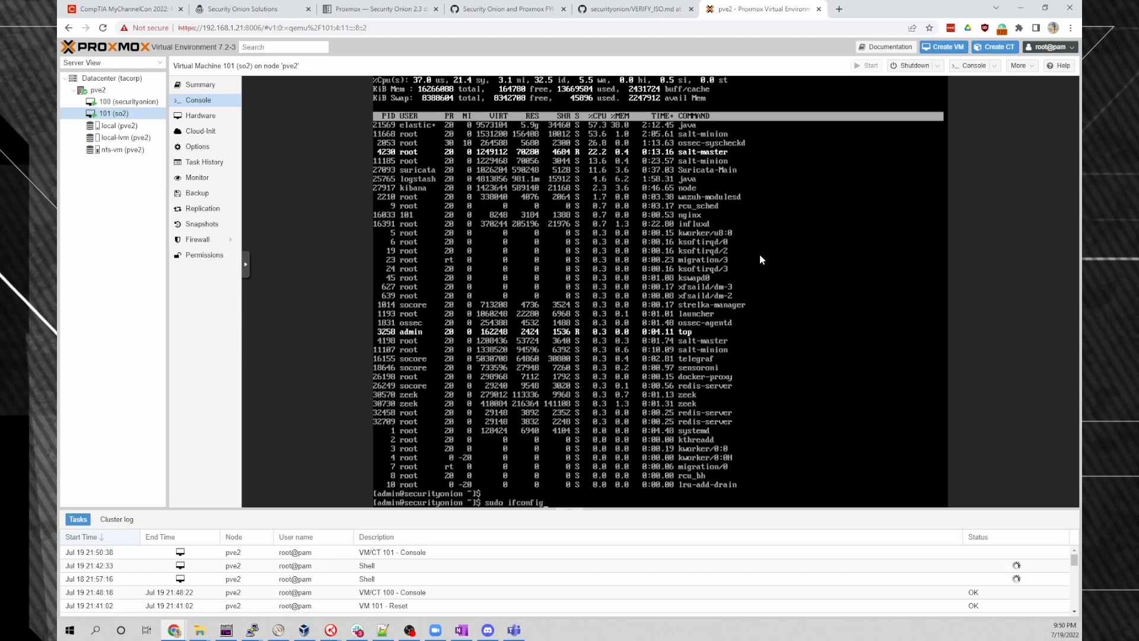
key("Return")
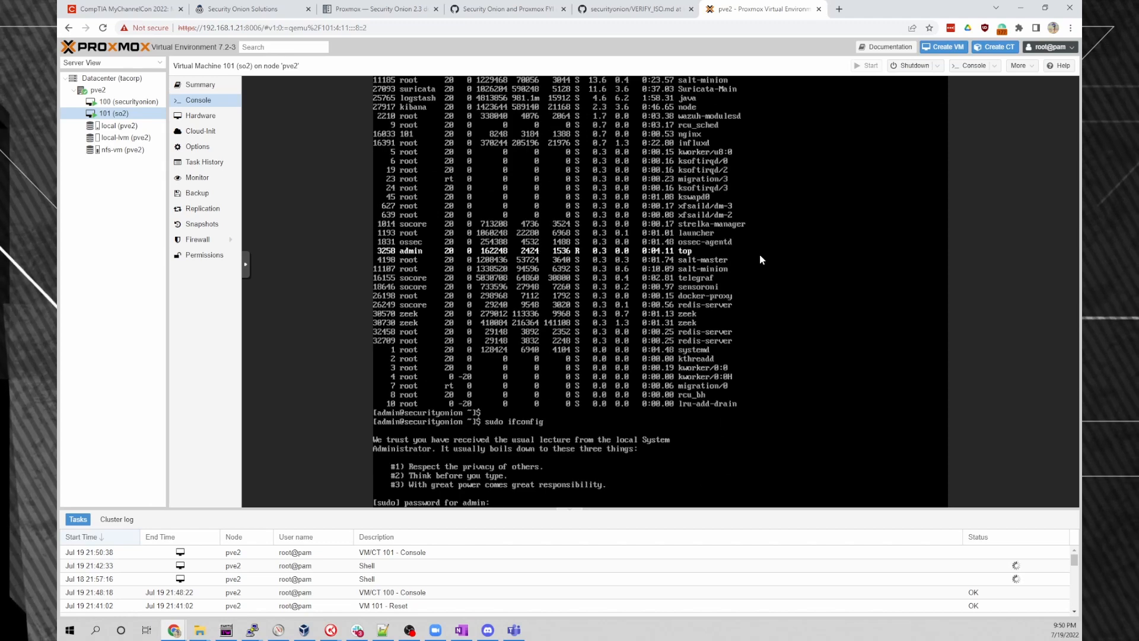
key("Return")
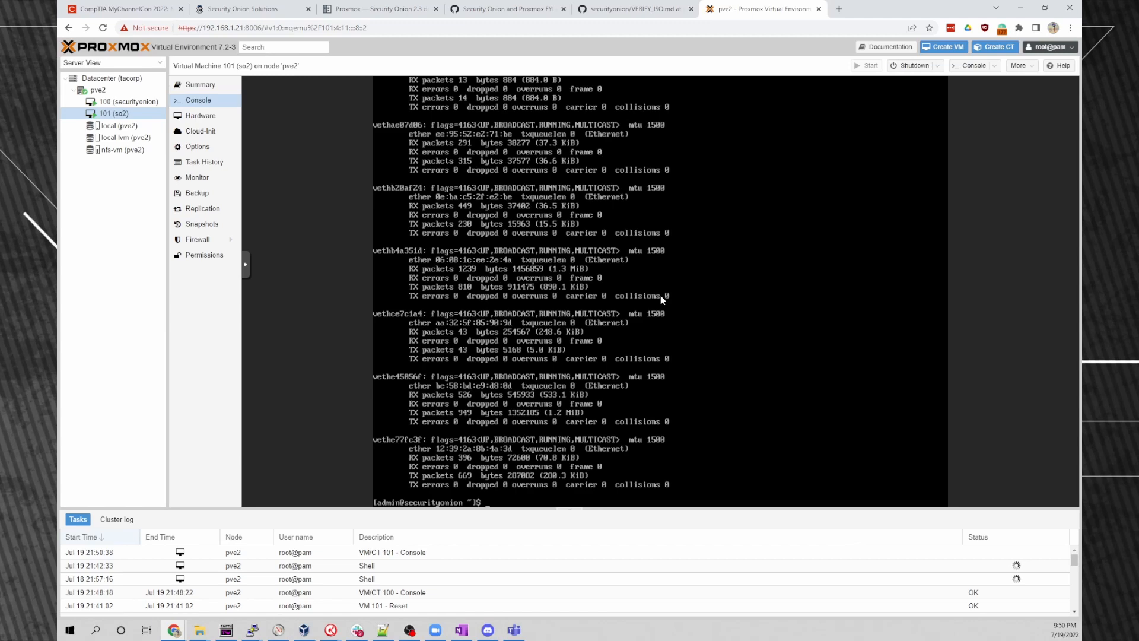
type("|less")
key("Return")
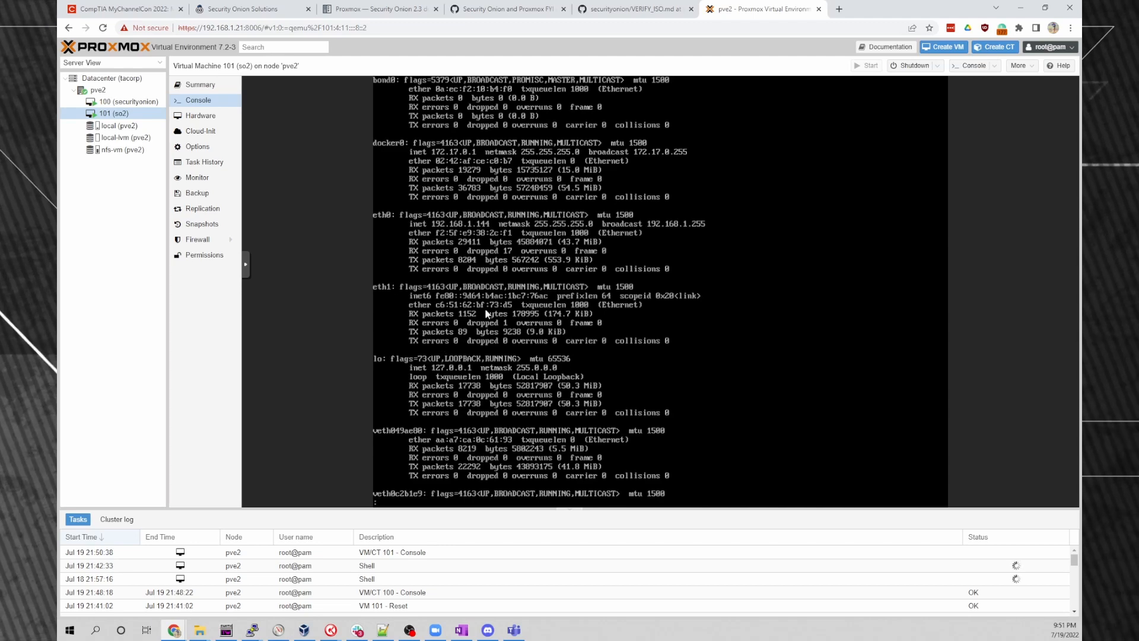
key("q")
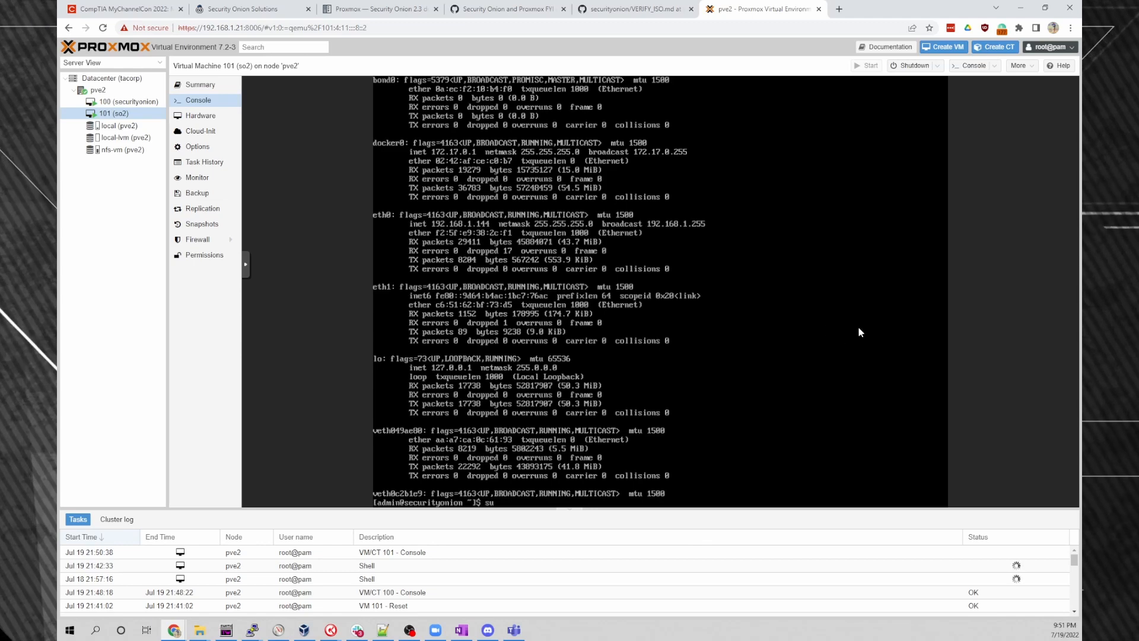
Run sudo so-monitor-add eth1 to create the bond0-slave-eth1 connection, then open a new browser tab.
type("sudo")
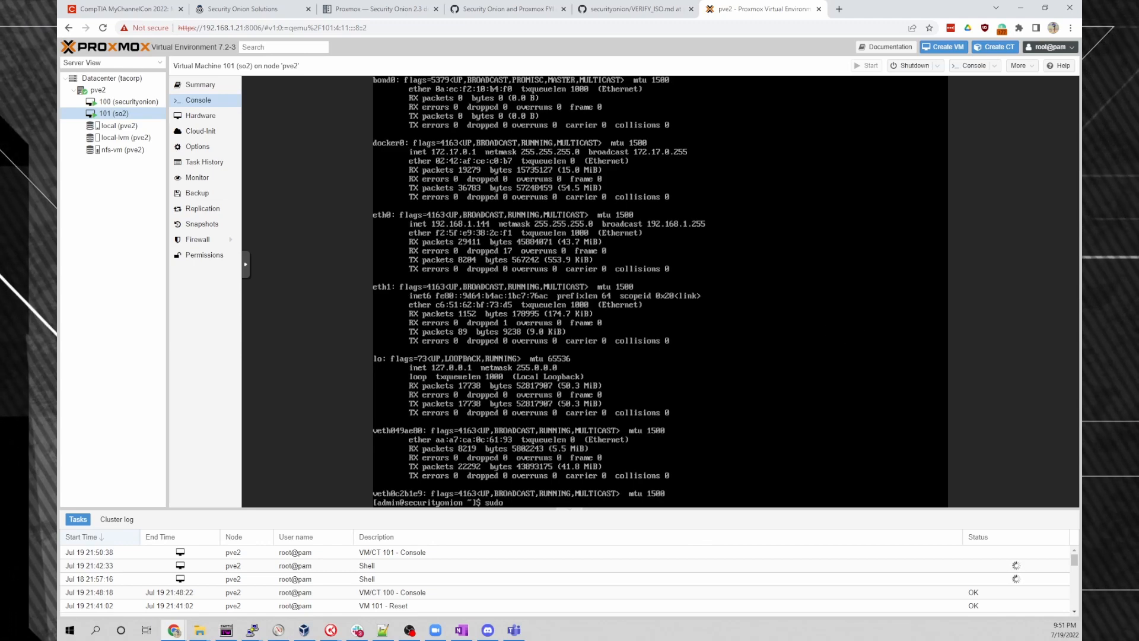
type(" so-monitor-add")
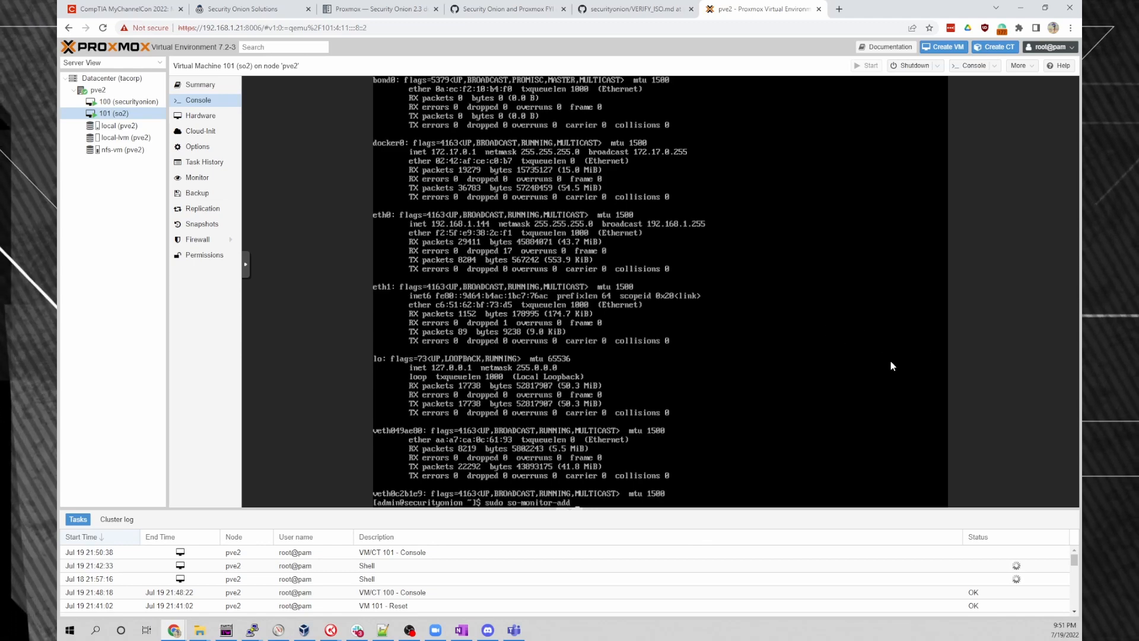
type(" eth")
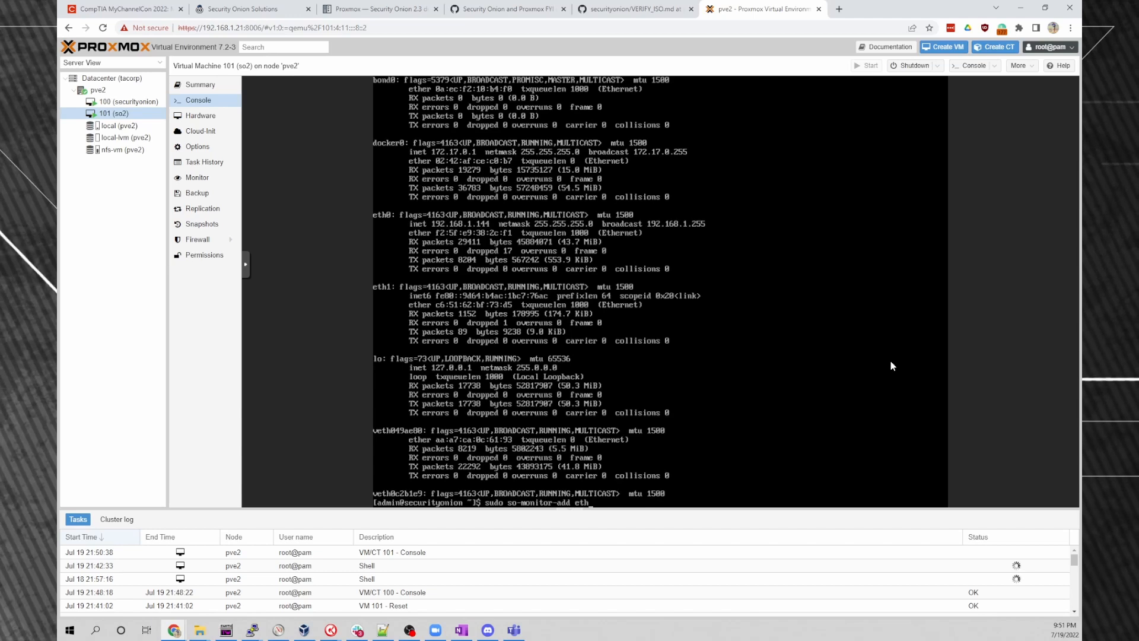
type("1")
key("Return")
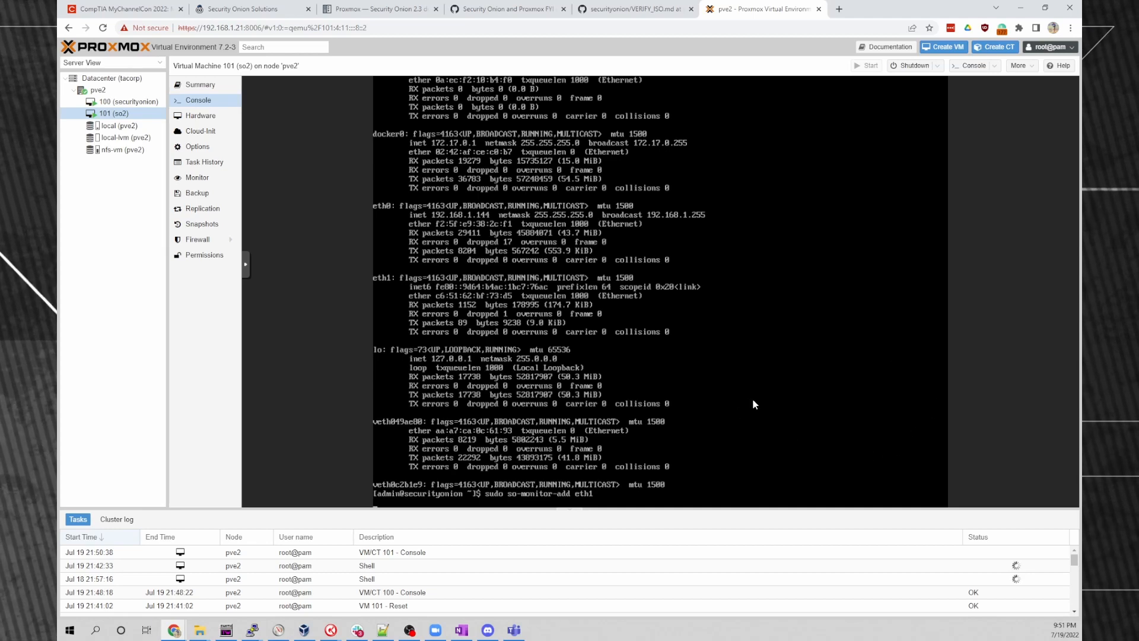
key("Return")
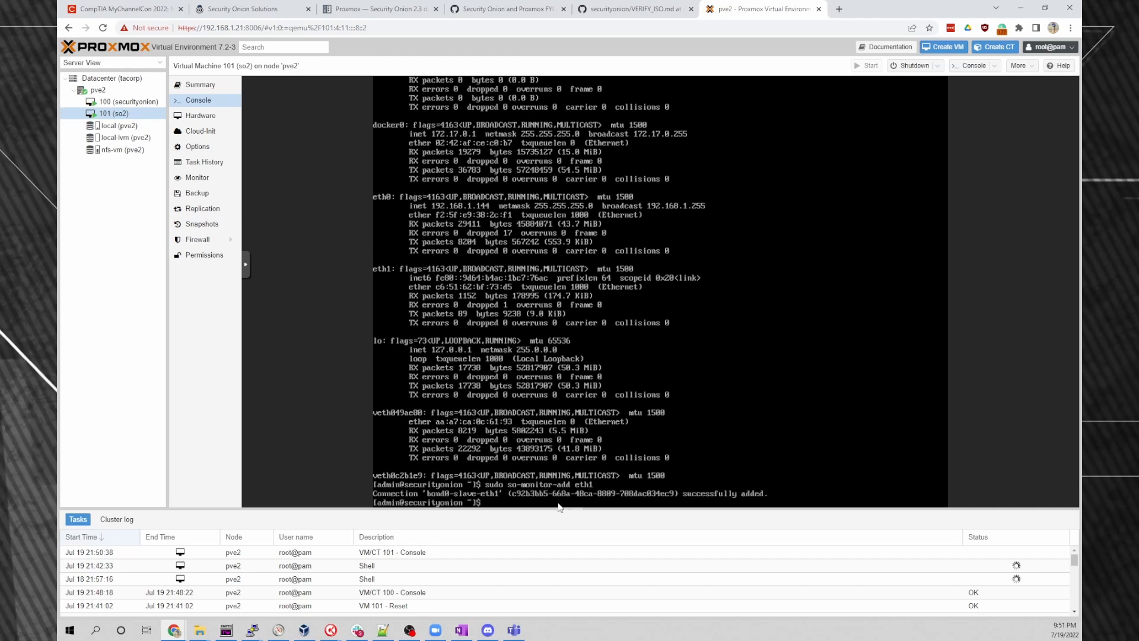
left_click(839, 9)
type("192.1")
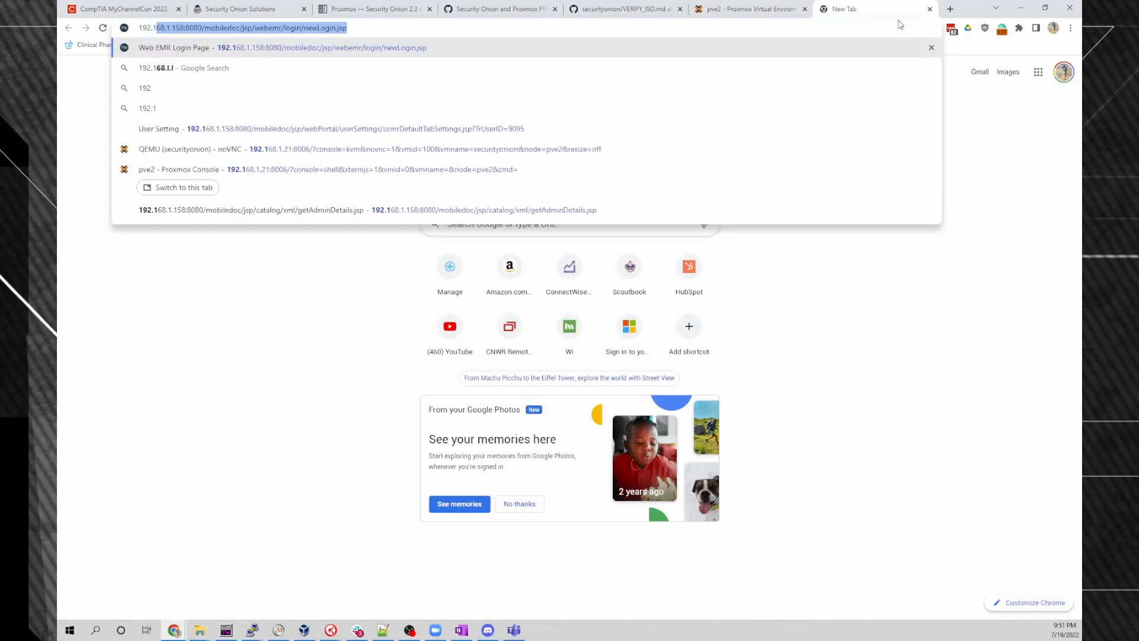
type("68.1.")
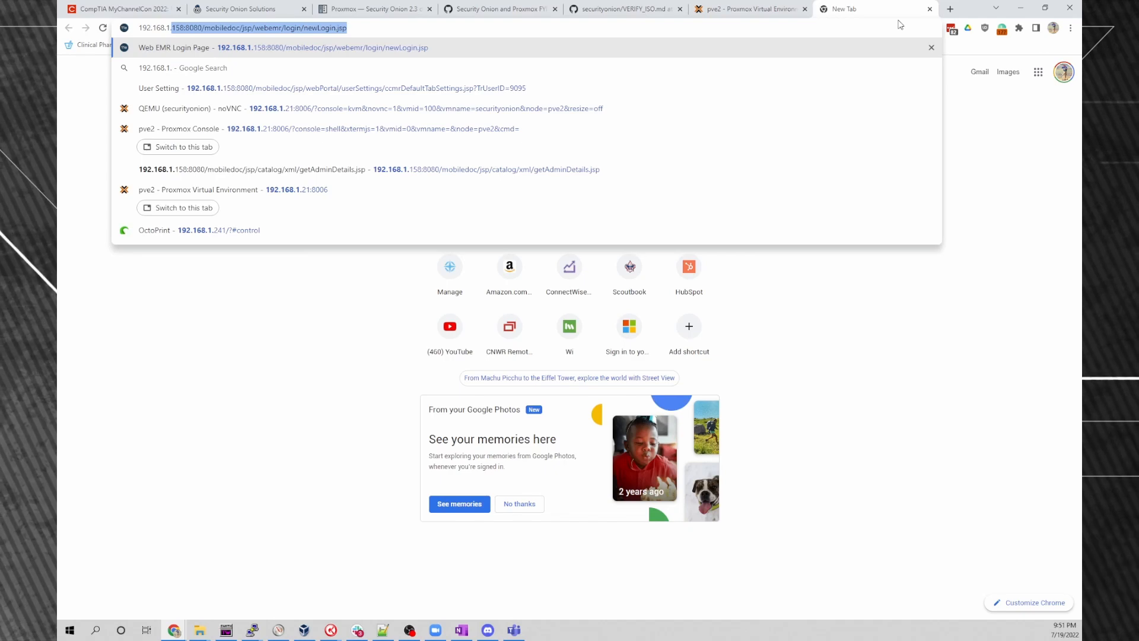
left_click(747, 10)
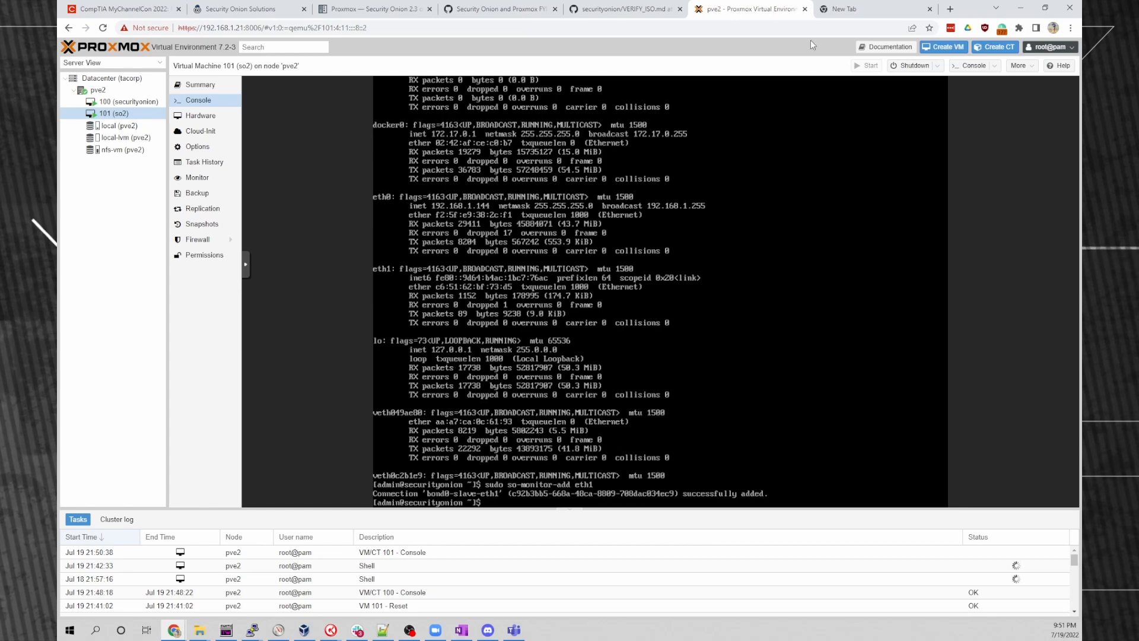
left_click(843, 8)
type("144")
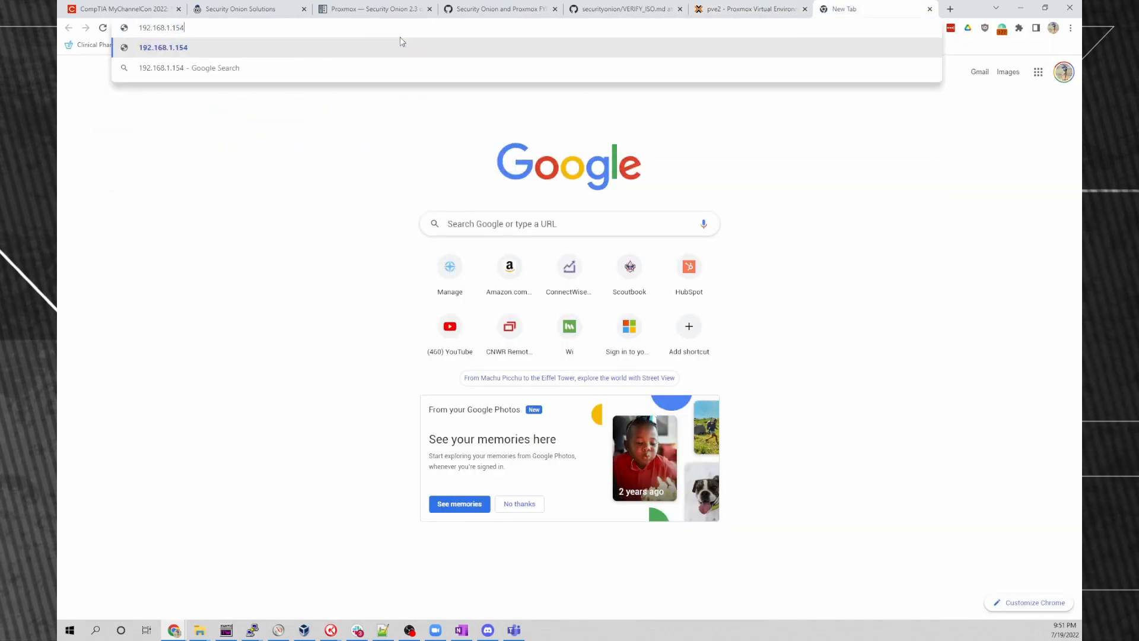
key("Return")
left_click(436, 334)
left_click(450, 417)
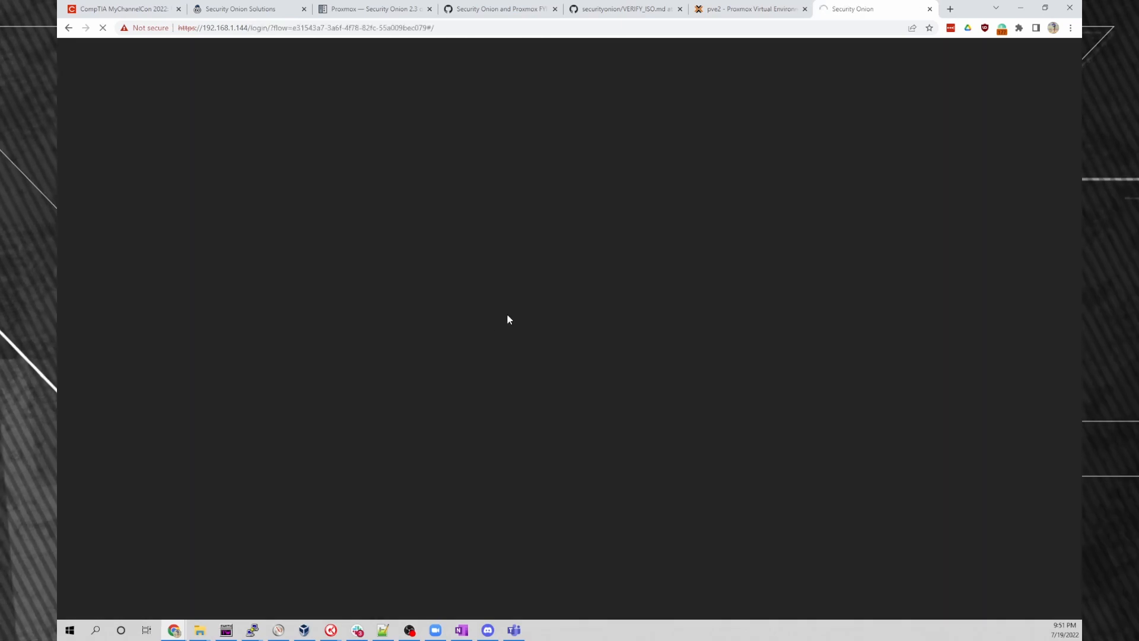
Sign in to Security Onion with the account email and password.
type("jslagle")
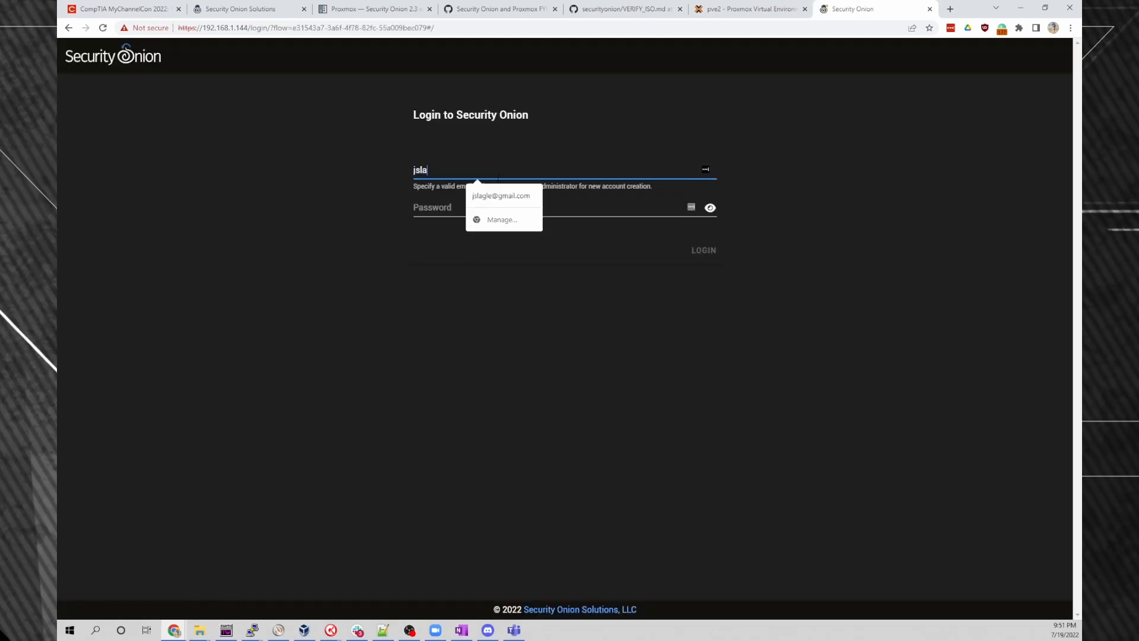
key("Down")
key("Tab")
type("••••••")
key("BackSpace")
key("BackSpace")
key("BackSpace")
key("BackSpace")
key("BackSpace")
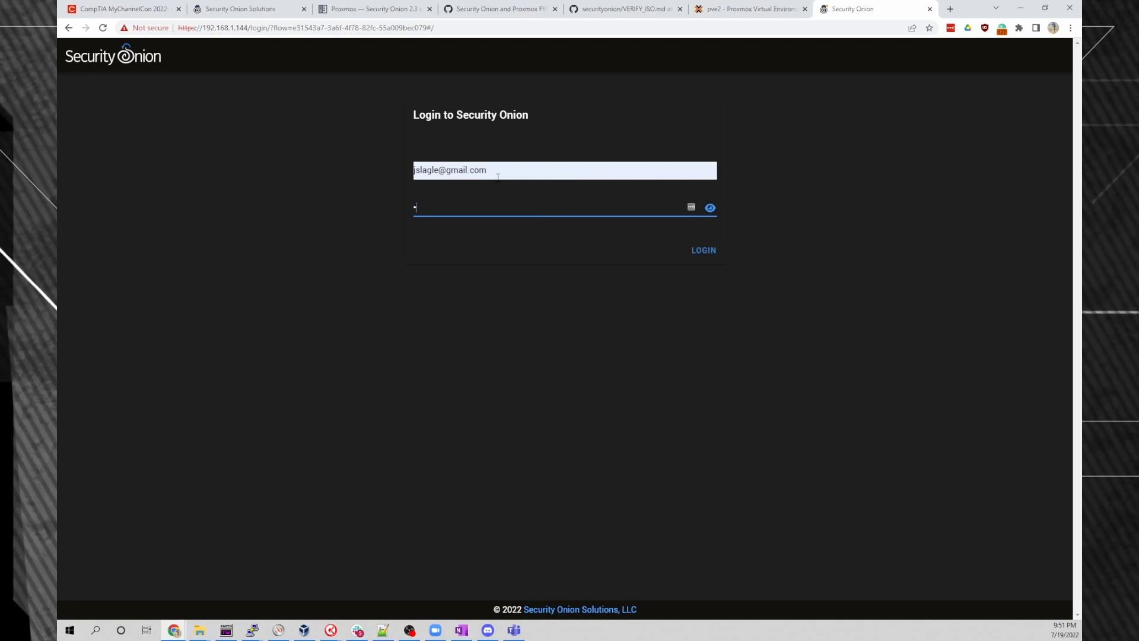
type("••••••••••")
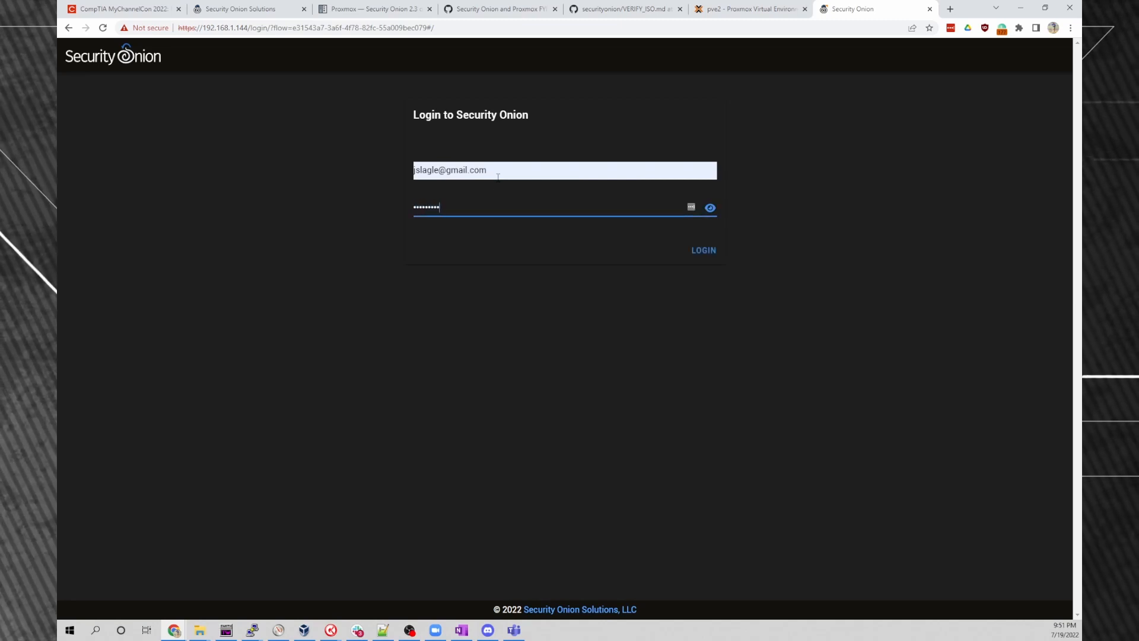
key("Return")
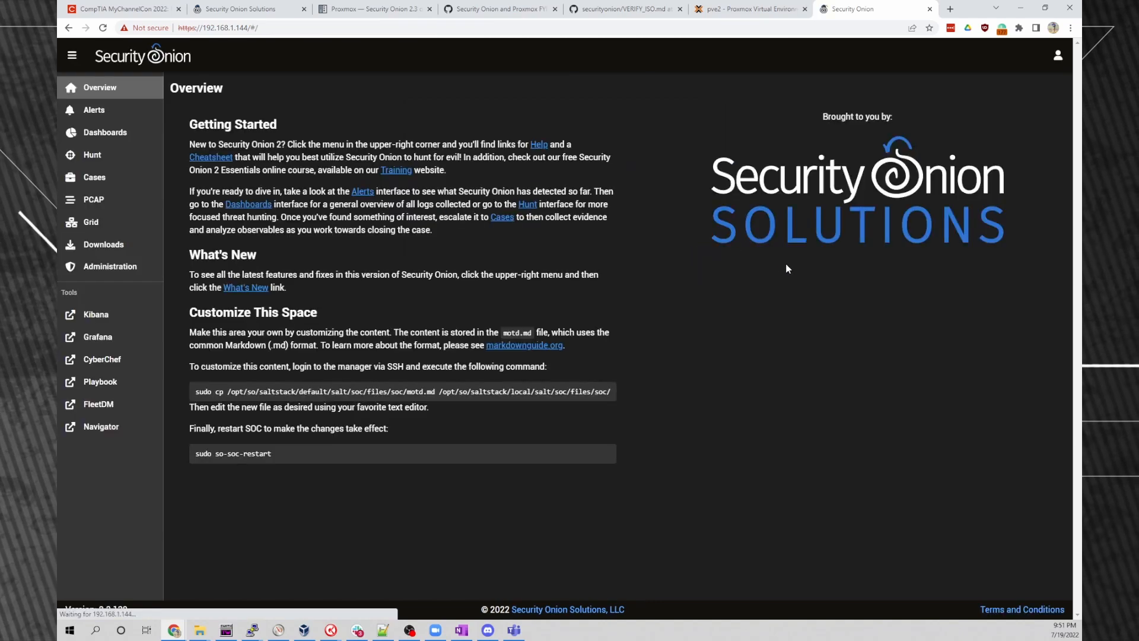
Dismiss the LastPass prompt, review the Dashboards metrics (35,643 events), and launch Kibana.
left_click(960, 124)
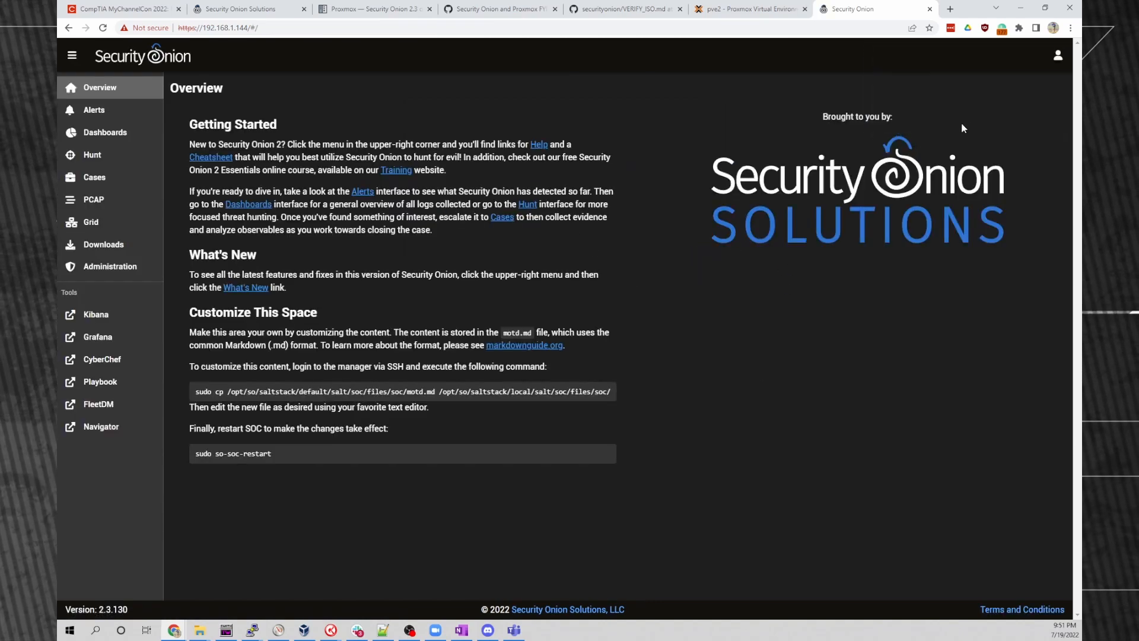
left_click(105, 132)
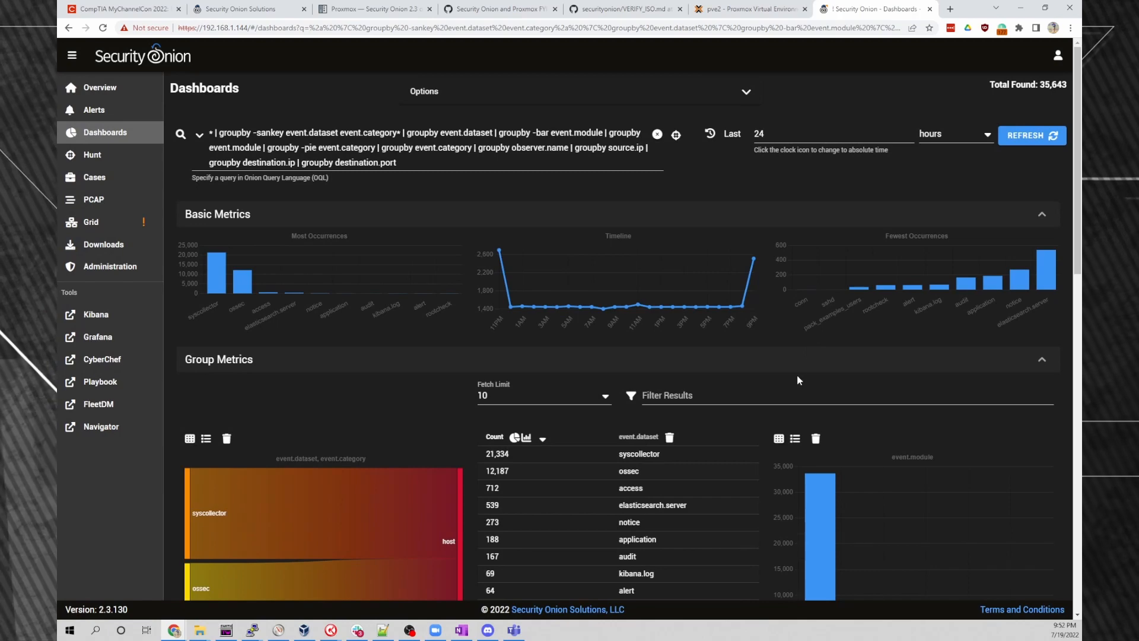
scroll(772, 439, "down", 1)
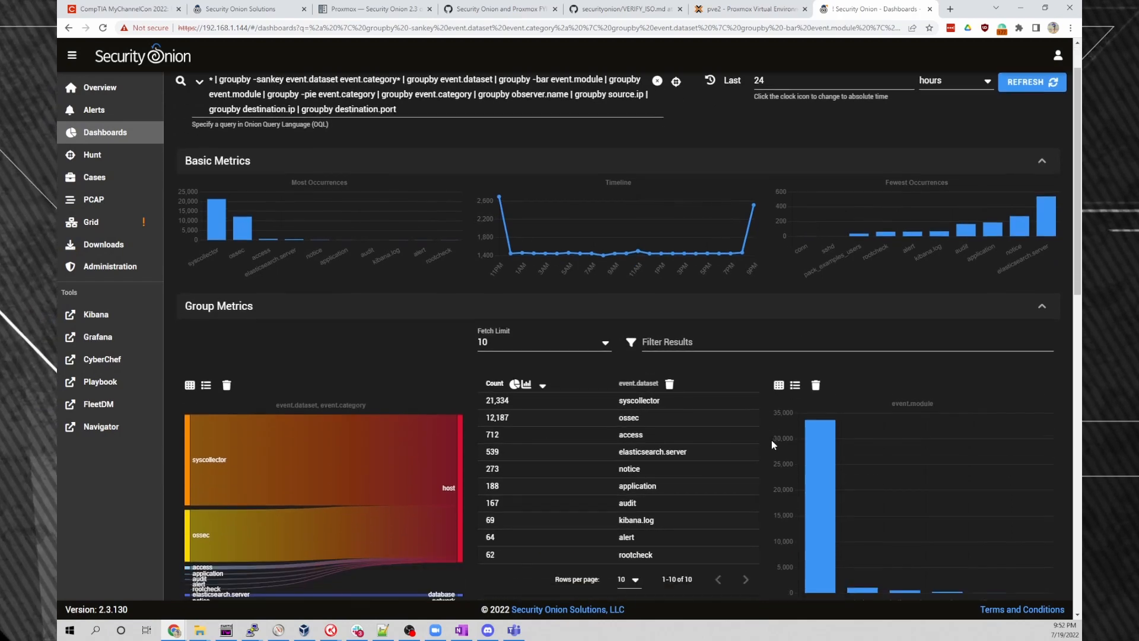
scroll(772, 439, "down", 5)
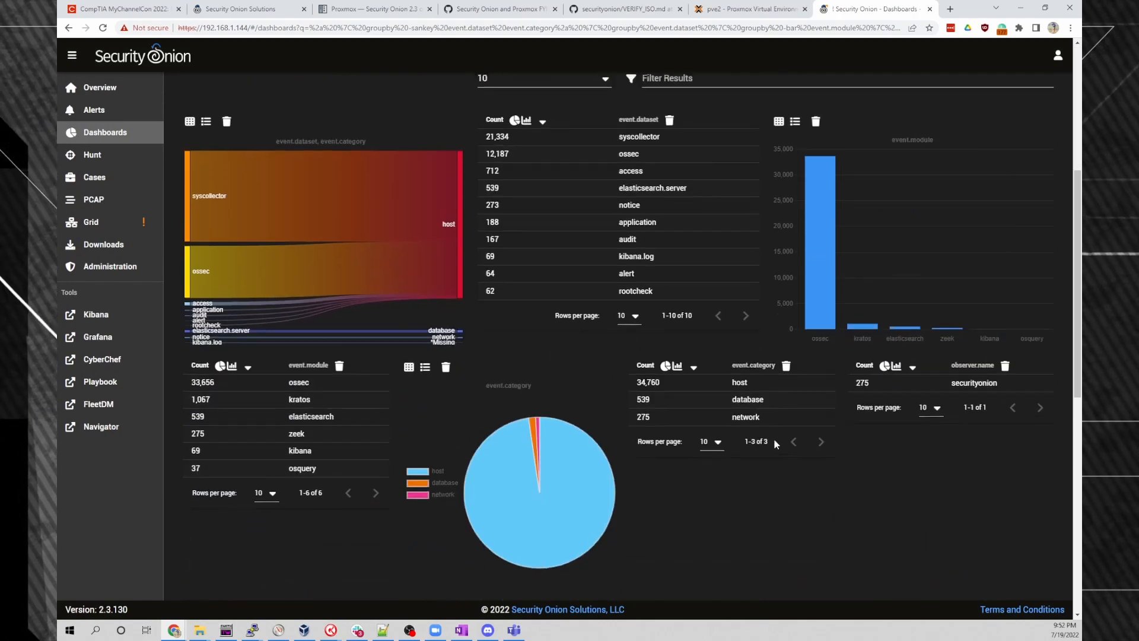
scroll(774, 438, "up", 6)
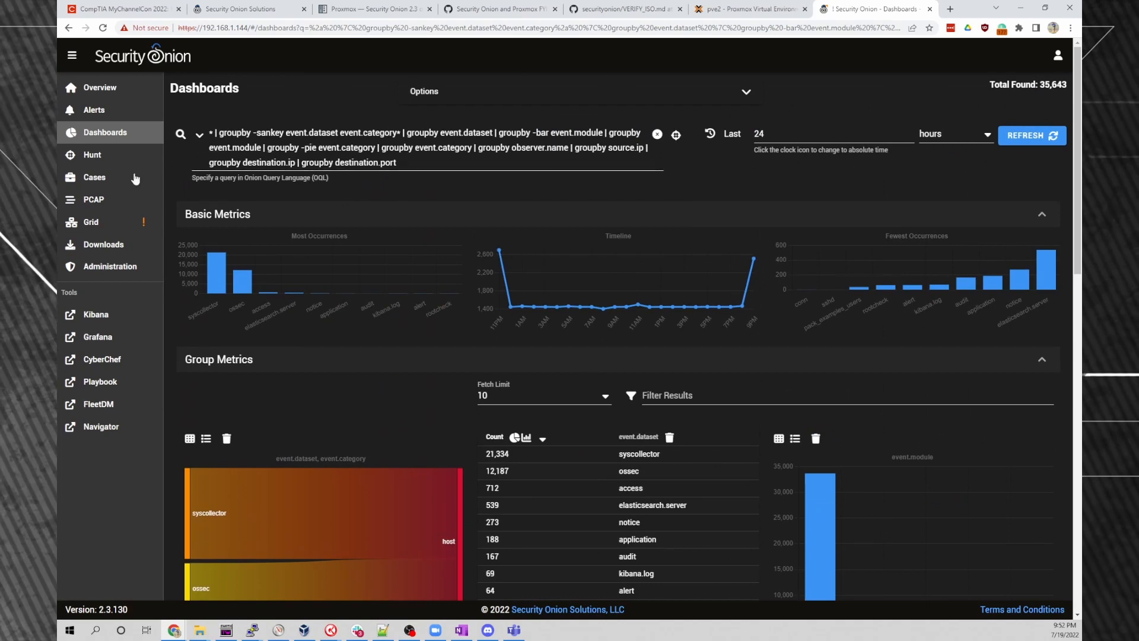
left_click(97, 338)
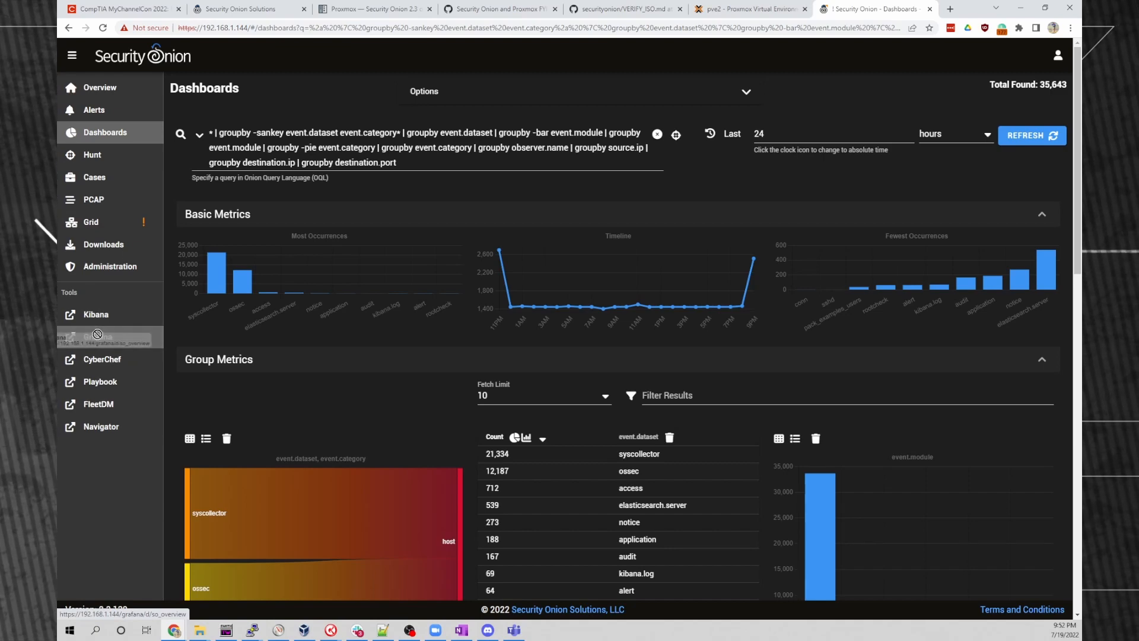
left_click(98, 316)
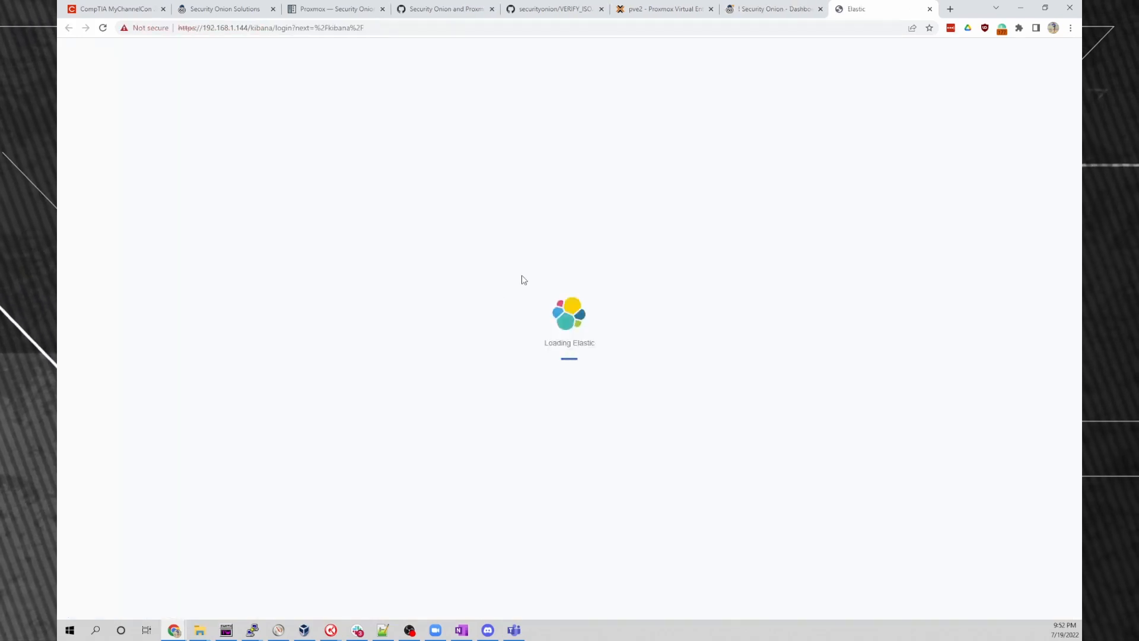
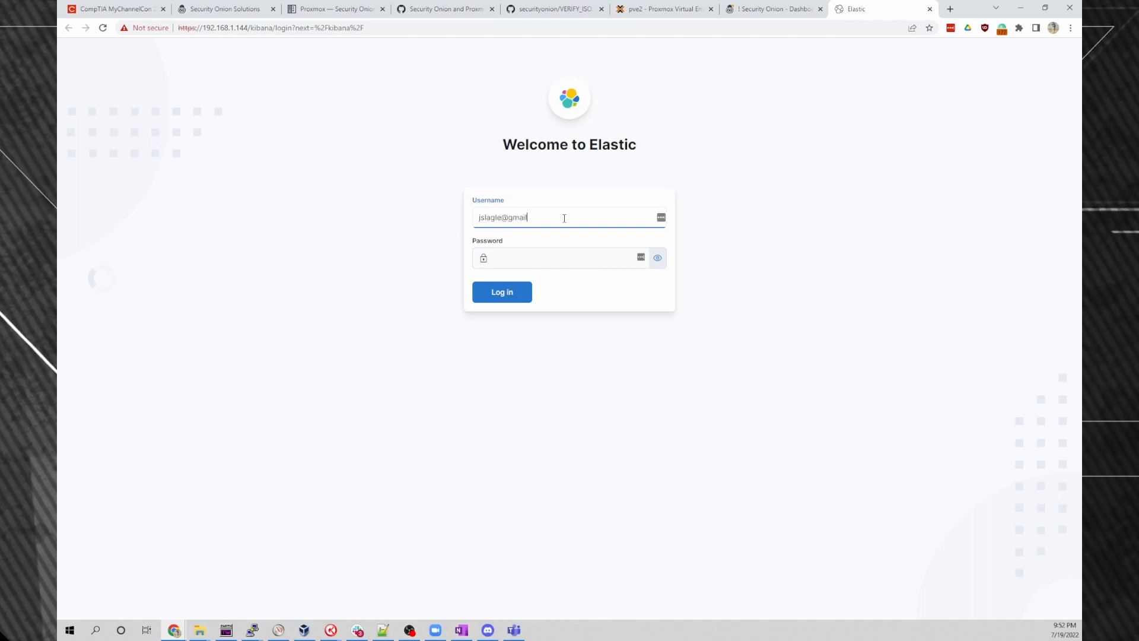
Log in to Kibana with the account email and password, declining LastPass's save prompt.
key("Tab")
type("•••••••••••")
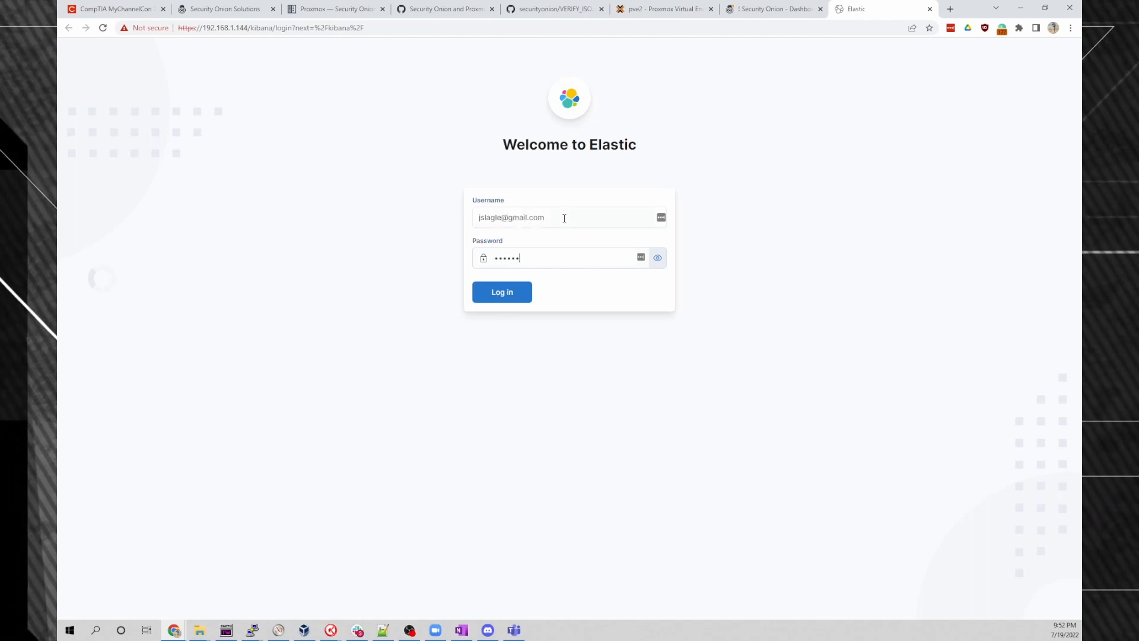
key("Return")
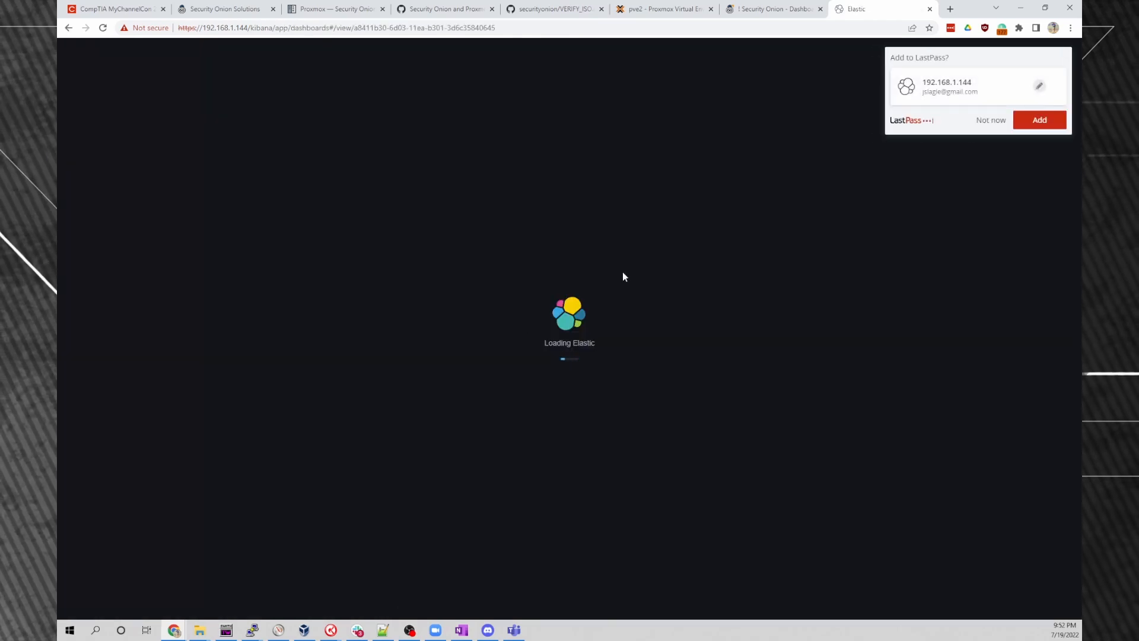
left_click(989, 118)
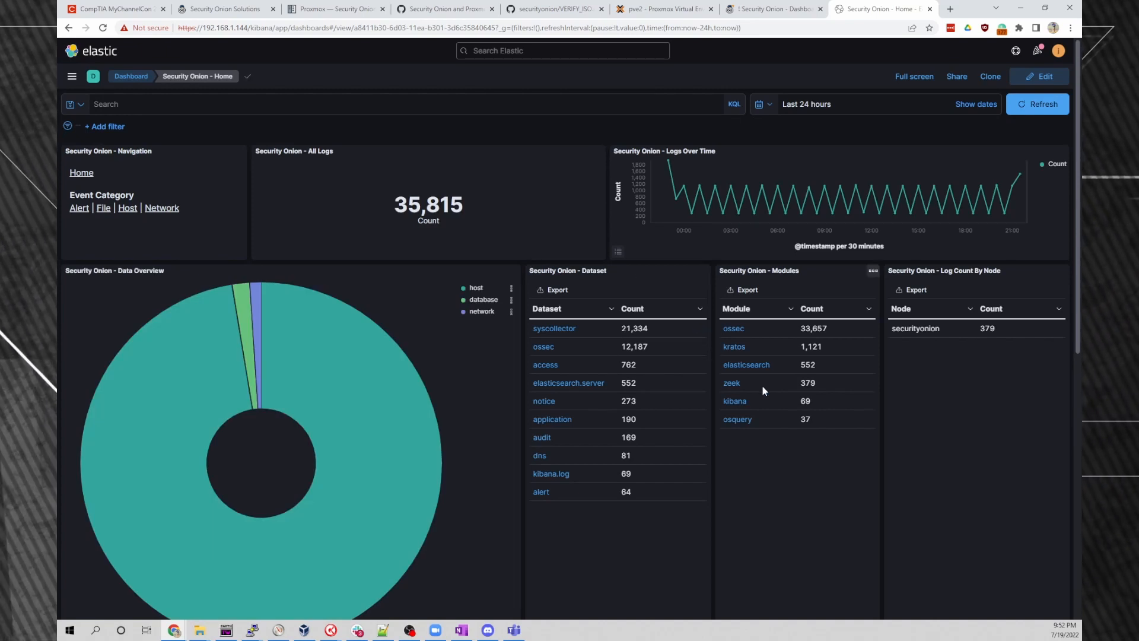
Set the time range to Last 15 minutes and open the conn dataset's logs.
left_click(762, 103)
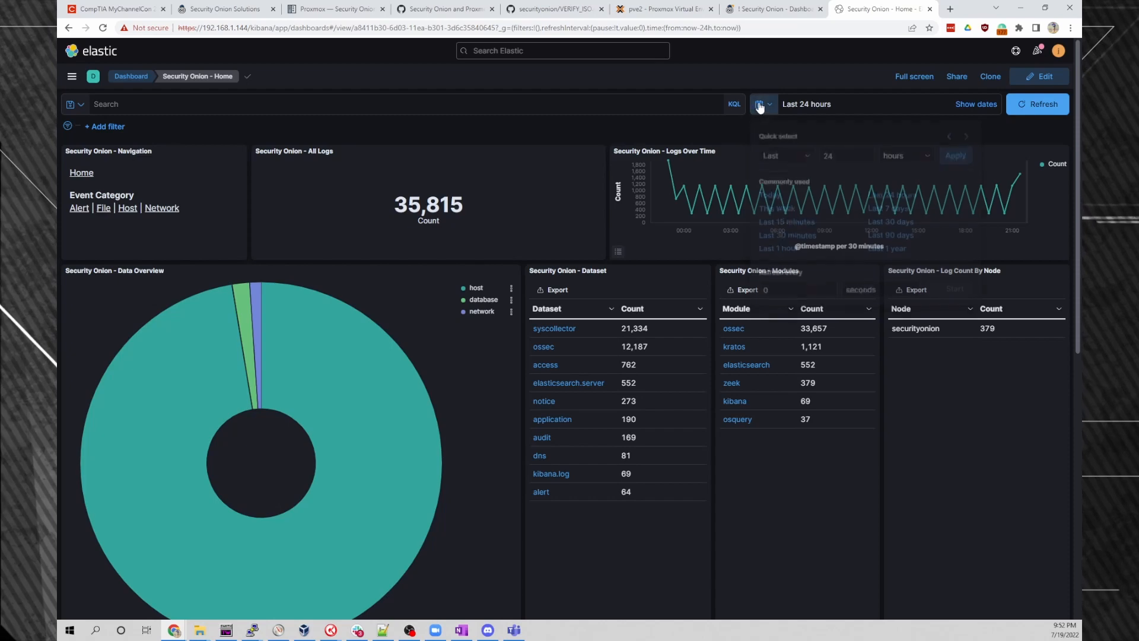
left_click(787, 219)
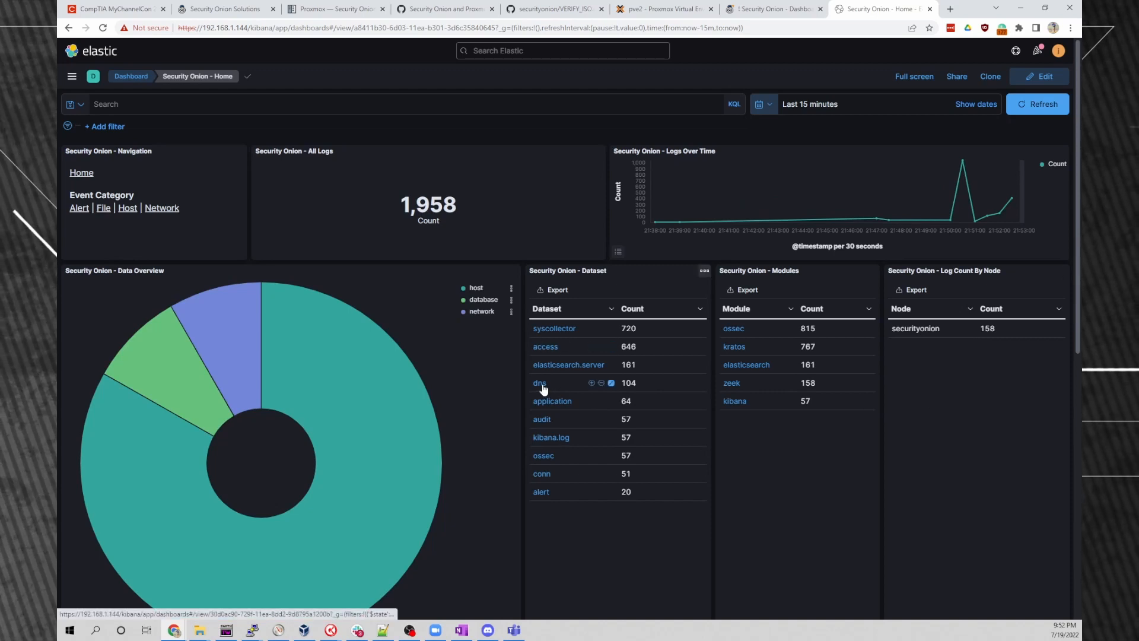
left_click(543, 474)
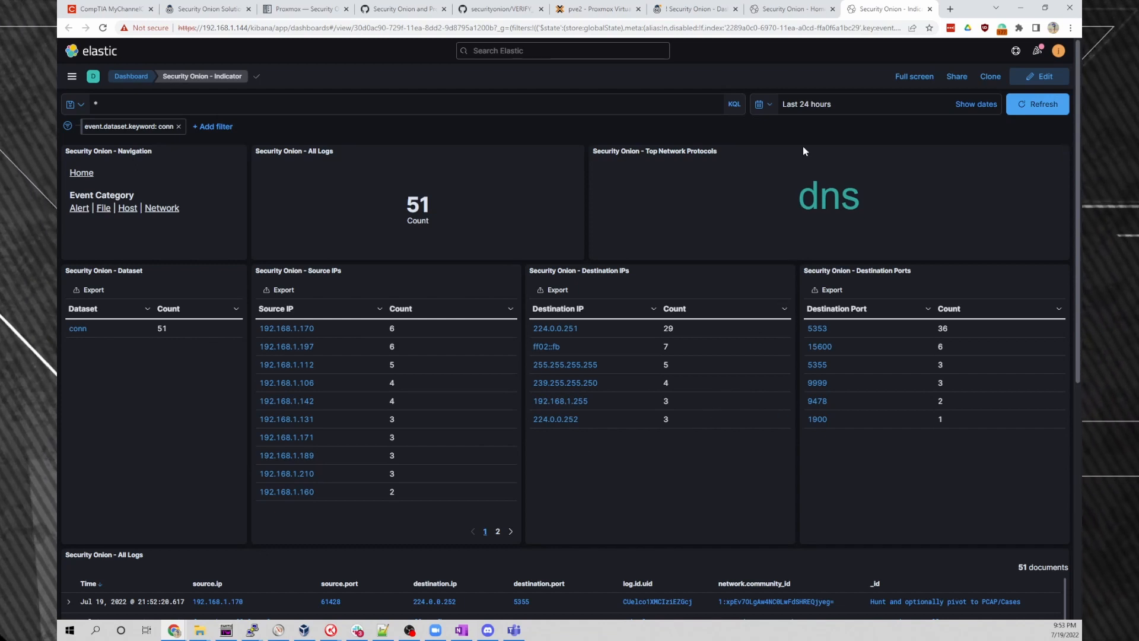
Leave the loaded Kibana Indicator dashboard and return to the Proxmox so2 VM console tab.
left_click(796, 10)
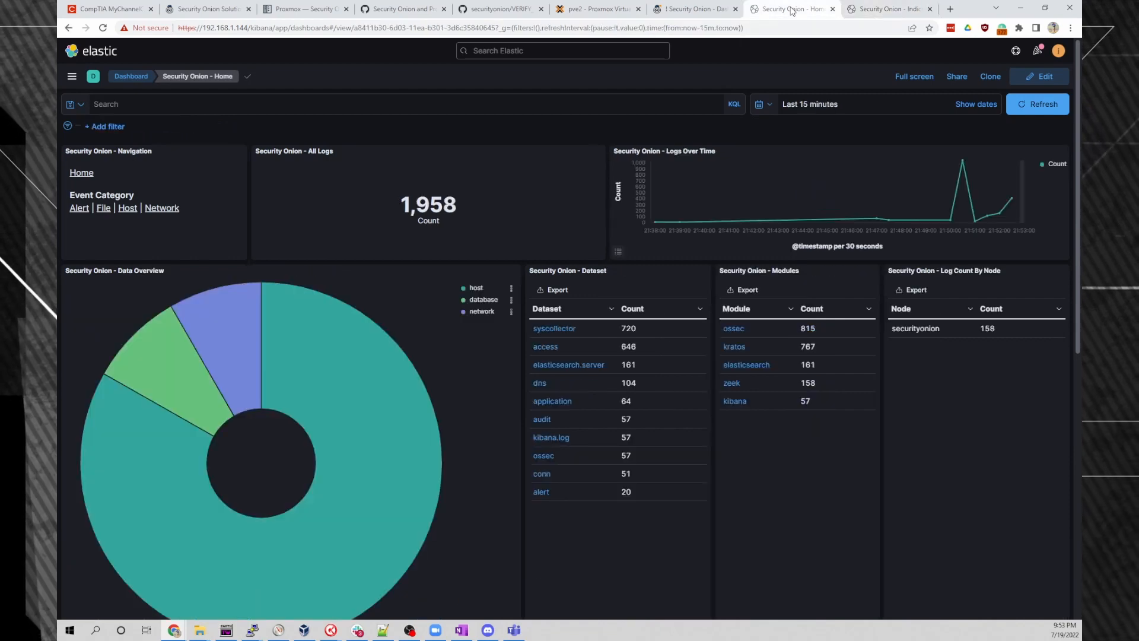
left_click(707, 11)
left_click(595, 10)
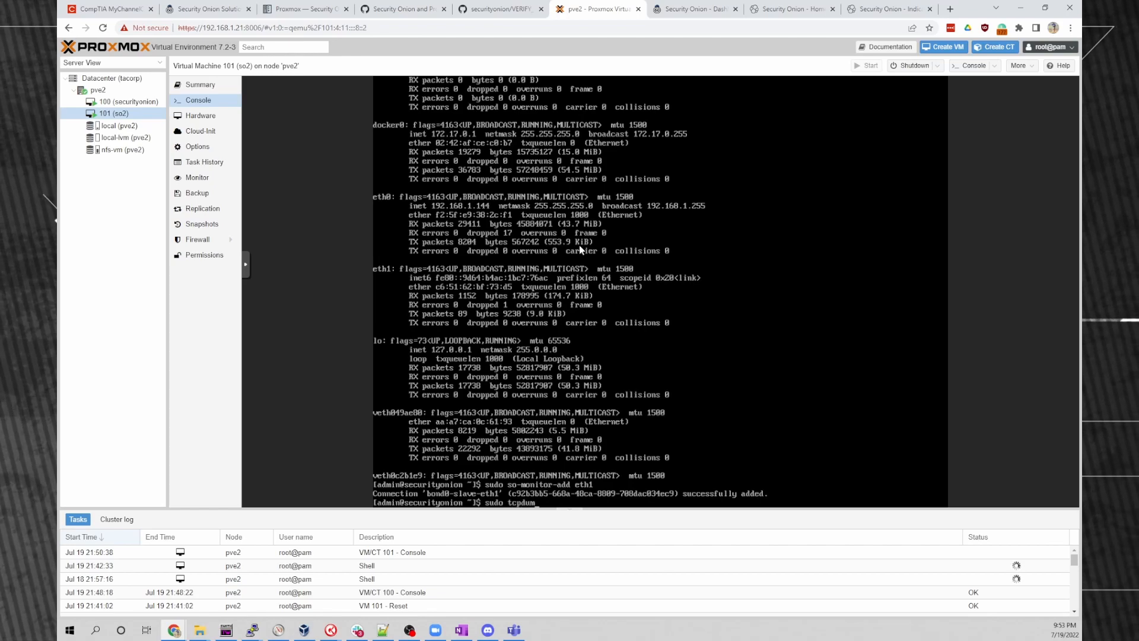
Run sudo tcpdump on eth1 in the so2 console and stop it after 145 packets.
type("th1")
key("Return")
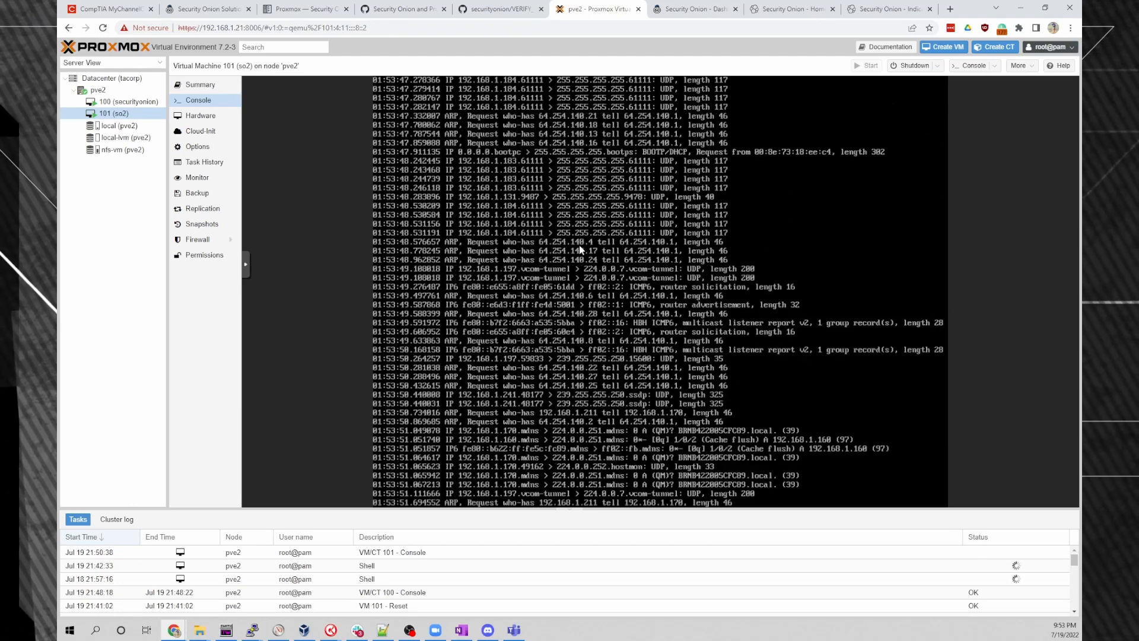
key("ctrl+c")
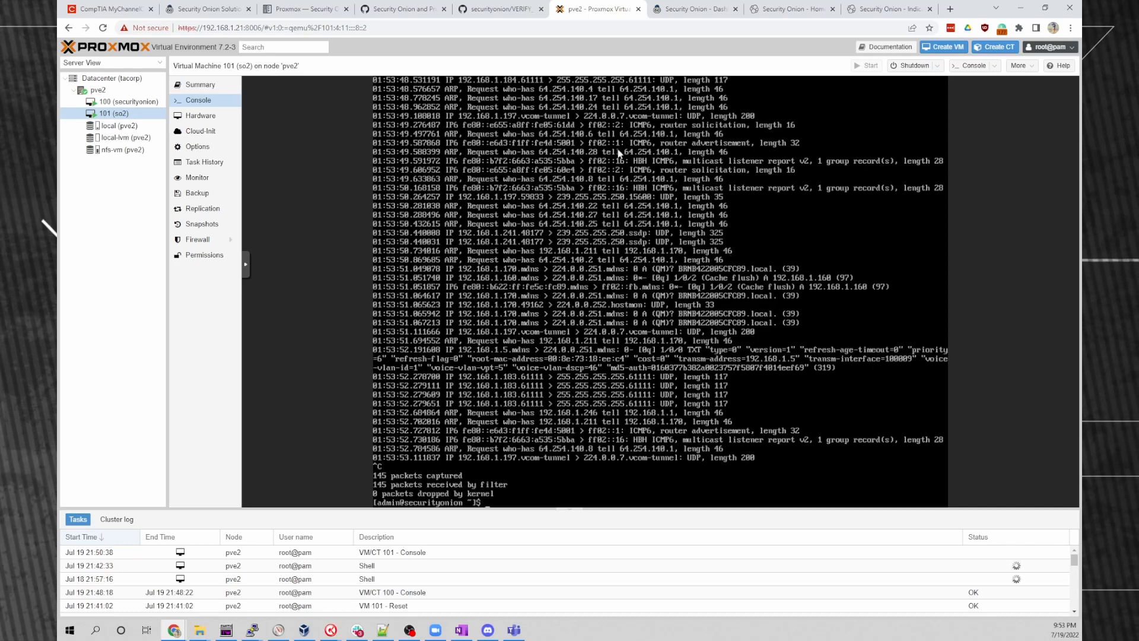
In the pve2 host shell, build an ovs-vsctl command getting port tap101i1 and creating mirror span1 with select-all=true.
mouse_move(174, 629)
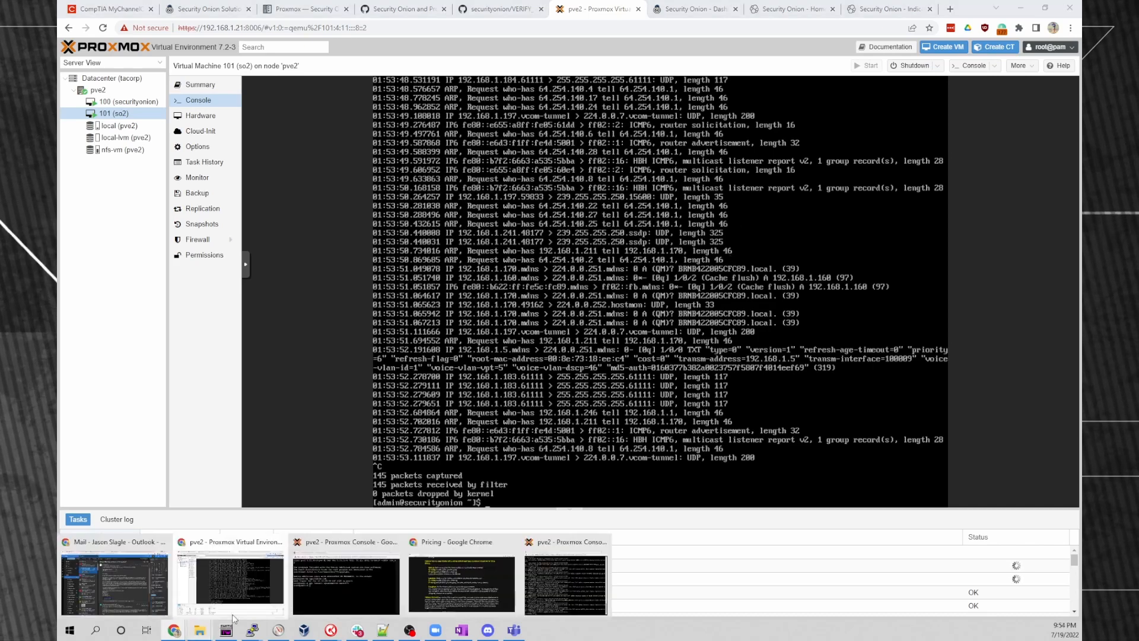
left_click(571, 563)
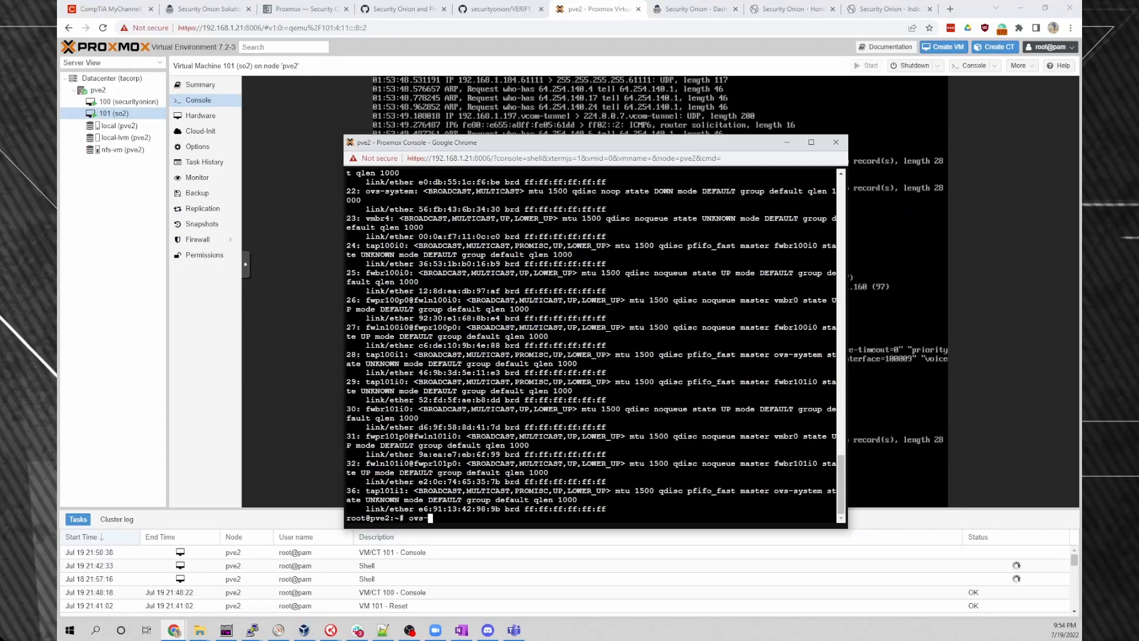
type("vs")
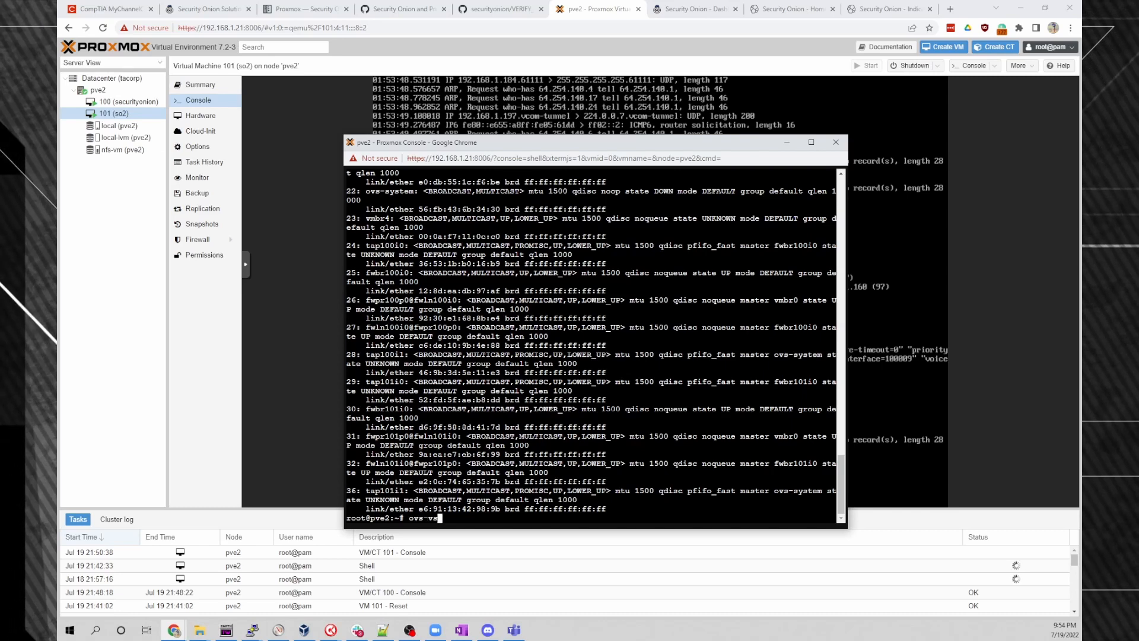
type("ctl ")
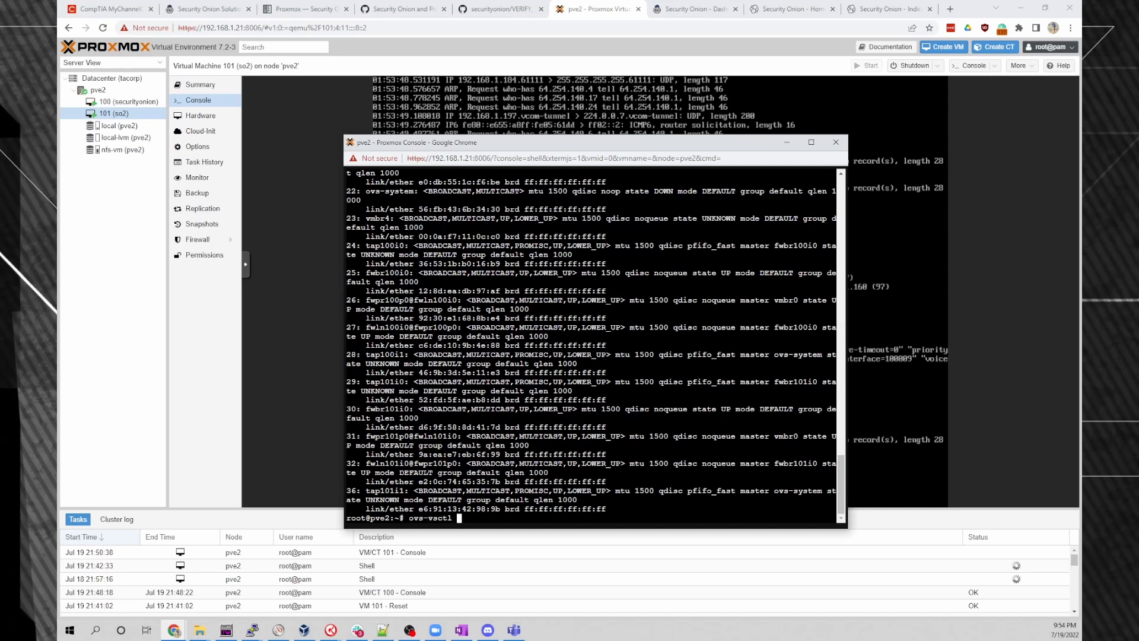
type("clear b")
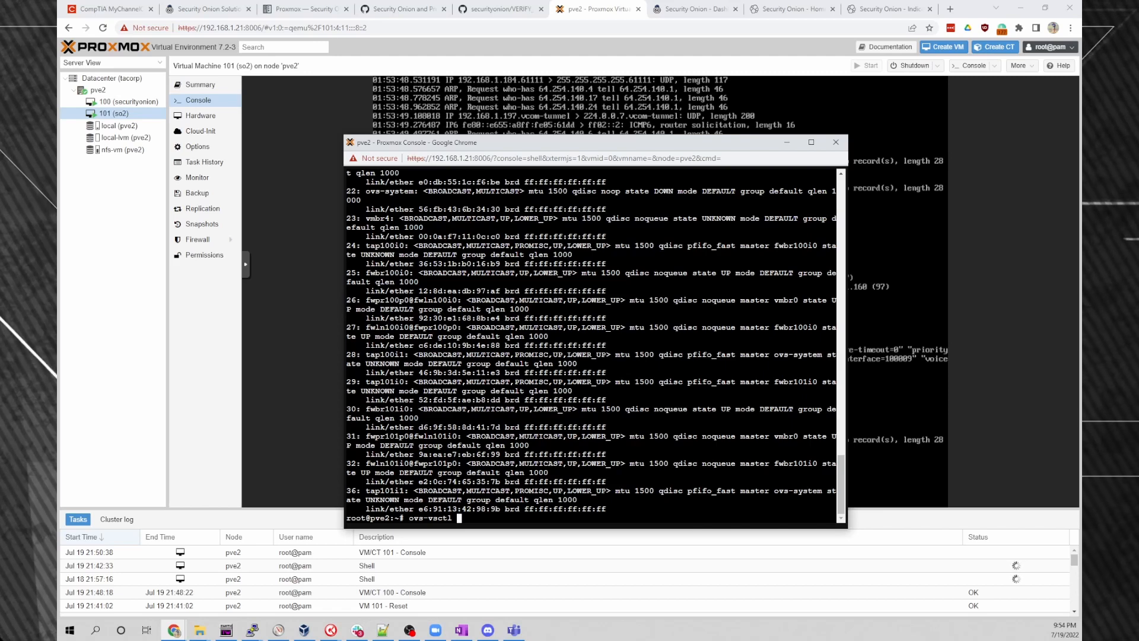
type("--id")
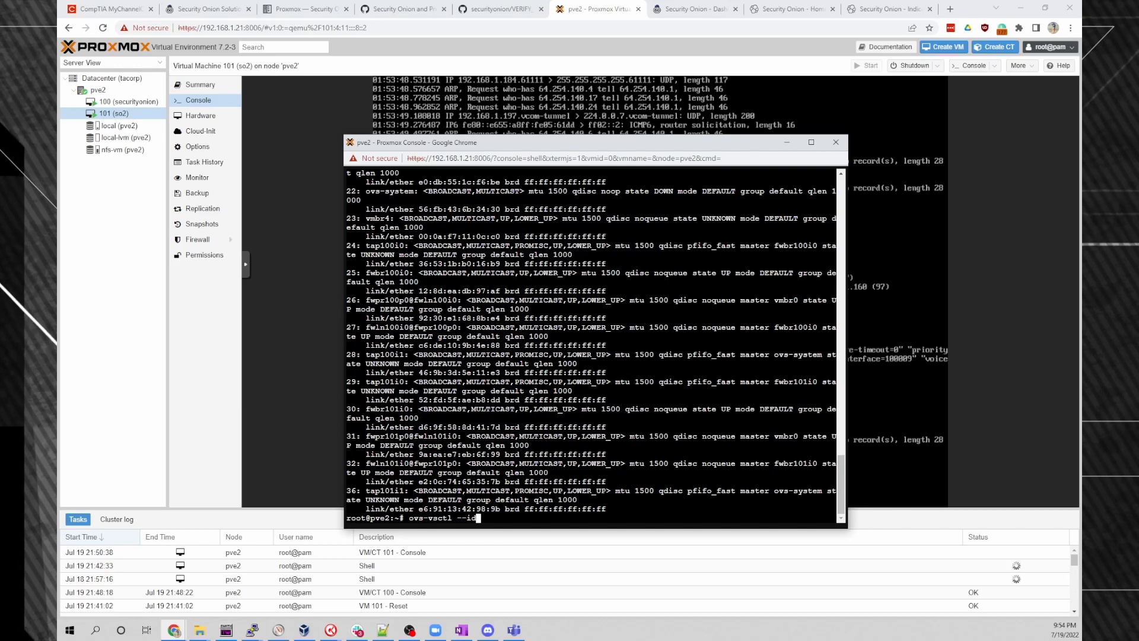
type("=@p")
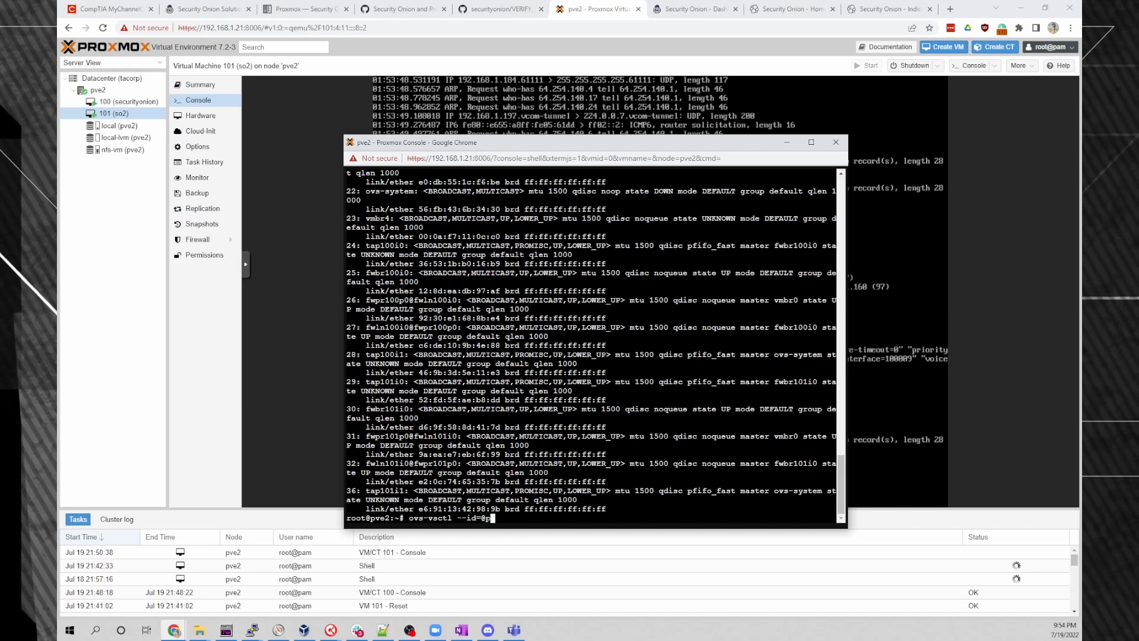
type(" get port tap101i1 -- --if")
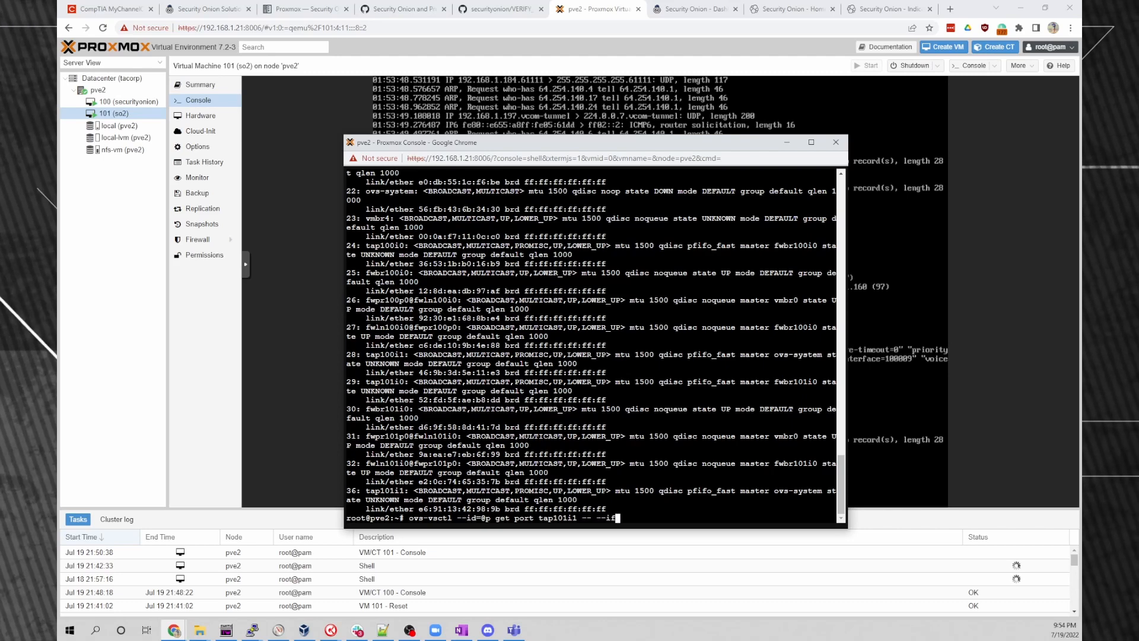
key("BackSpace")
type("d=")
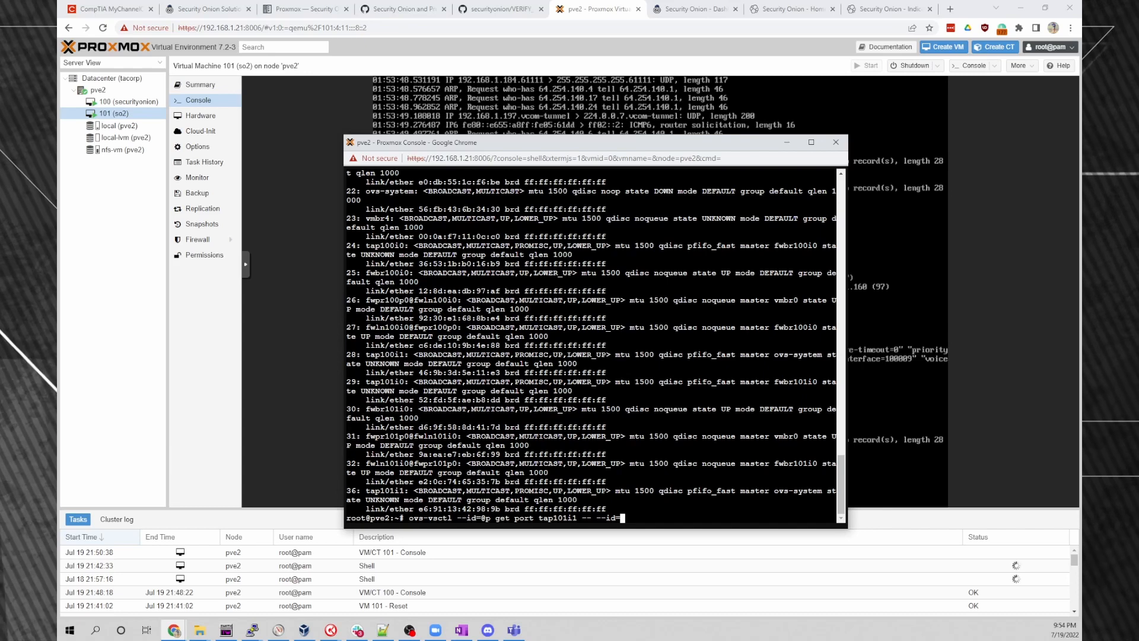
type("@m create mirror name=")
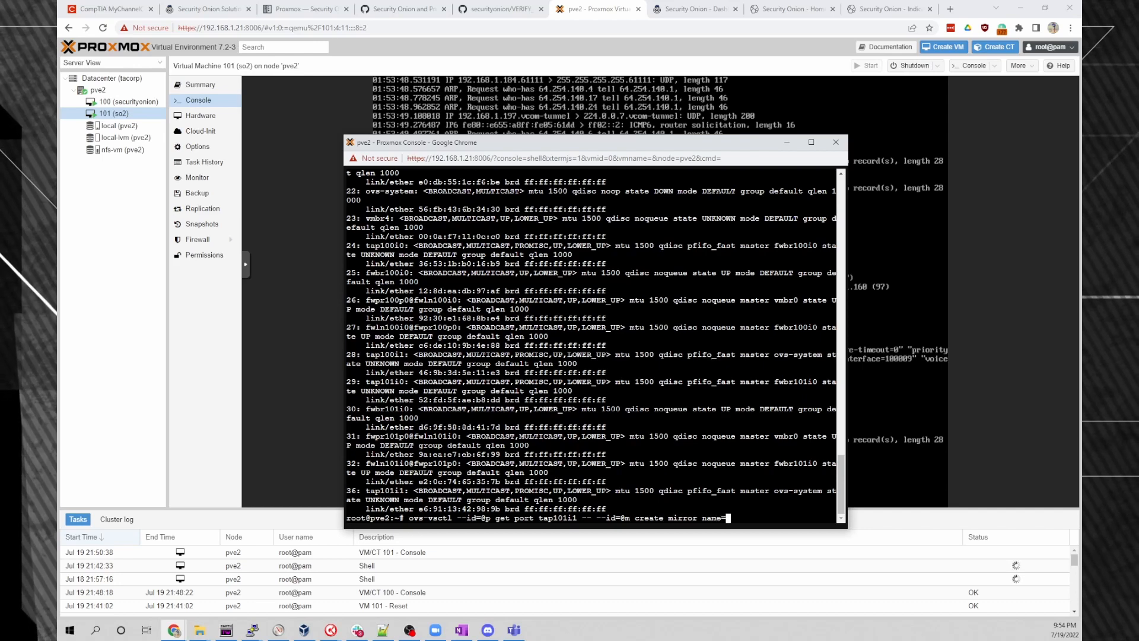
type("span1 select-all=true")
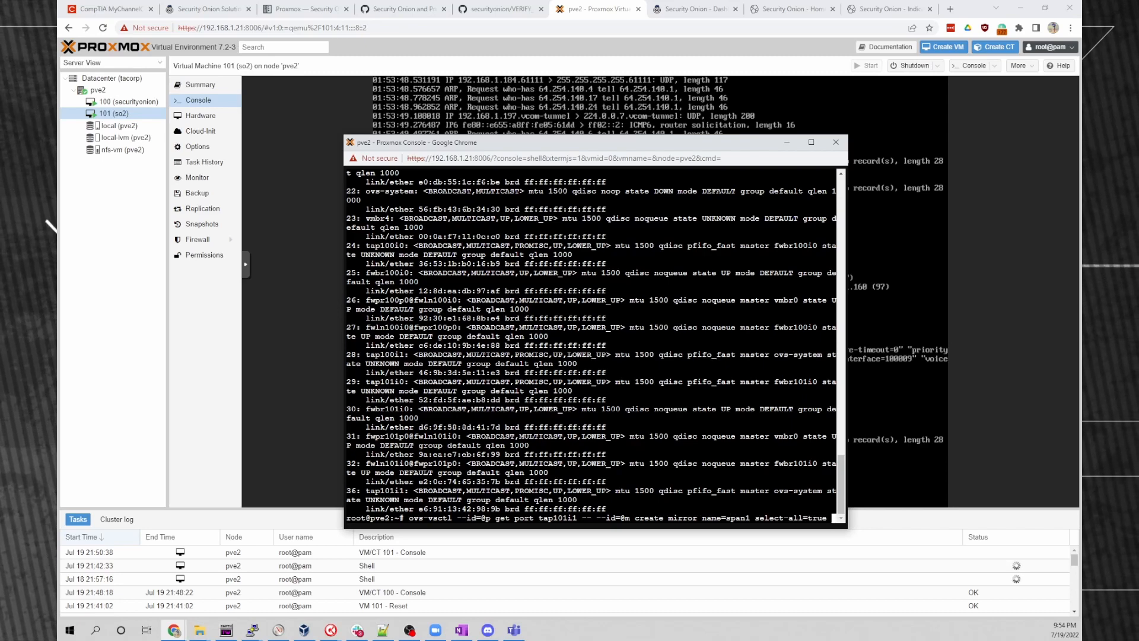
type("output-port=@p")
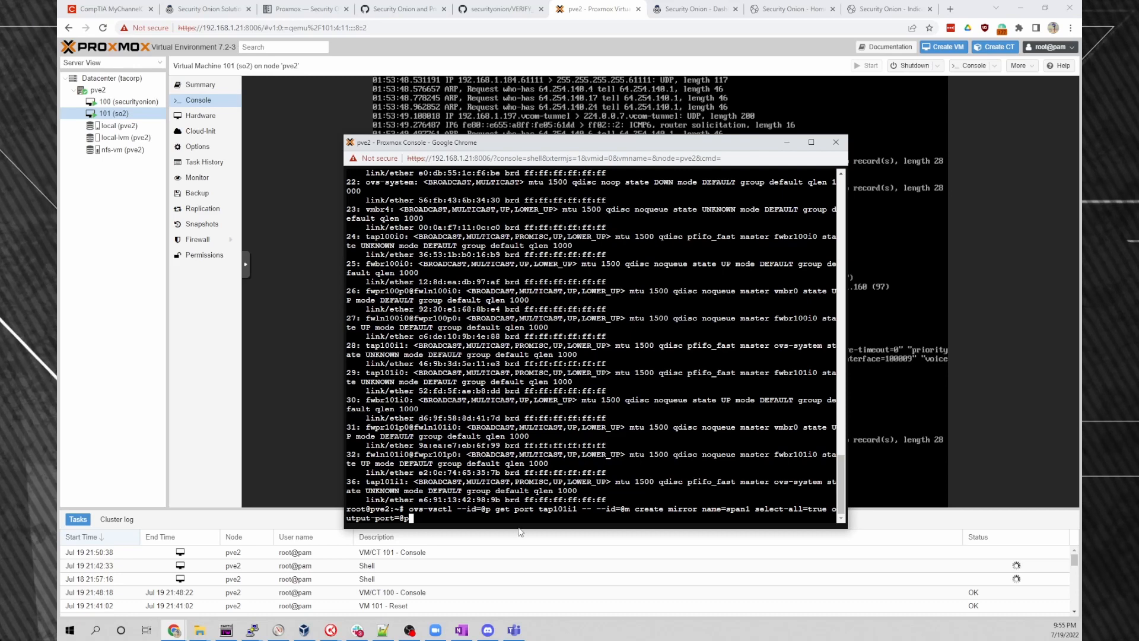
Complete the command to attach the mirror to bridge vmbr4, run it, then return to the VM console.
type("-- set bridge")
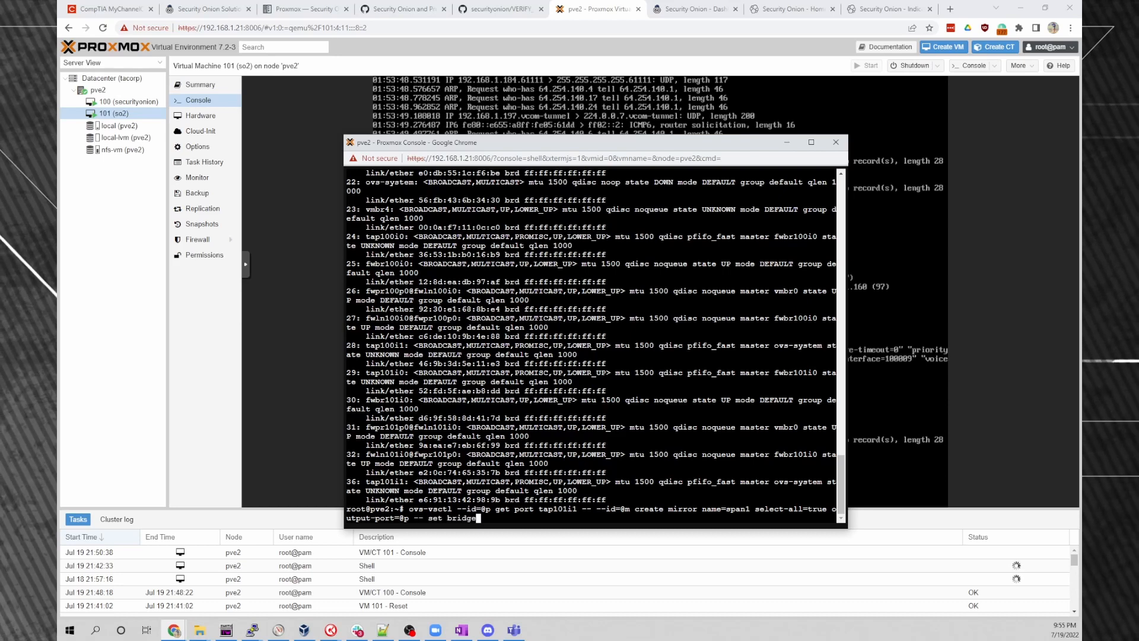
type(" m")
key("BackSpace")
type("vmbr4 mirrors=@m")
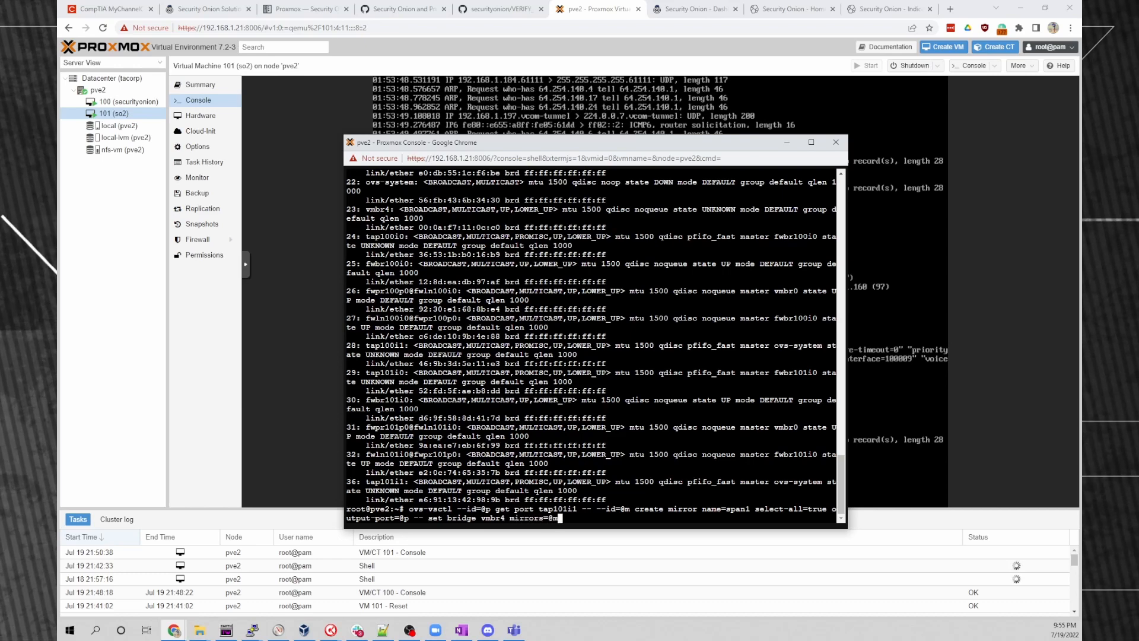
key("Return")
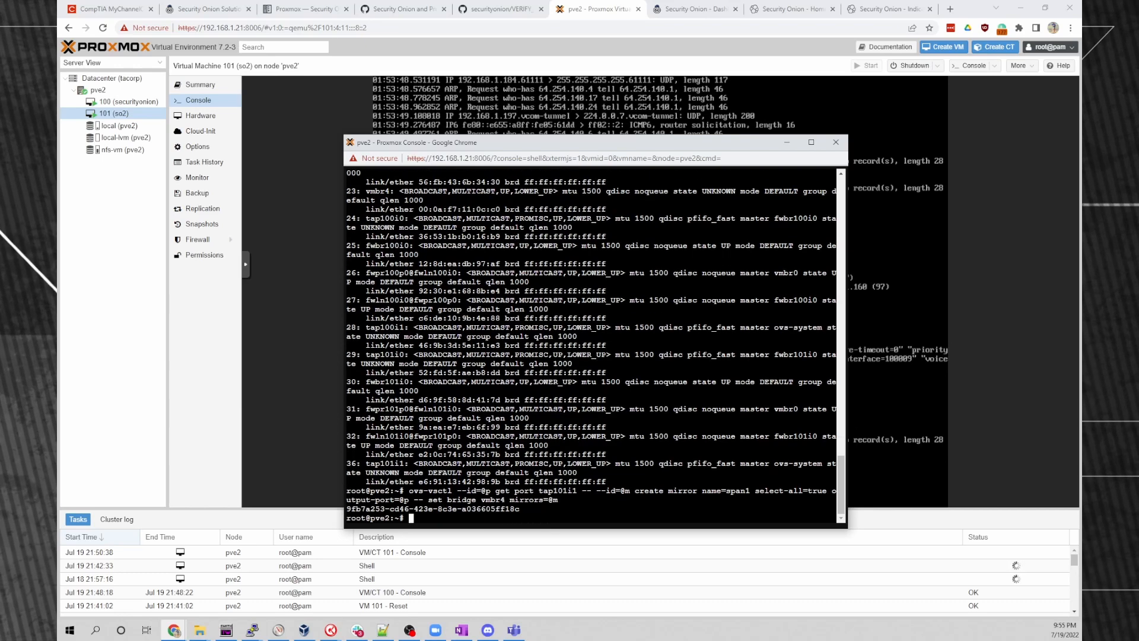
key("Return")
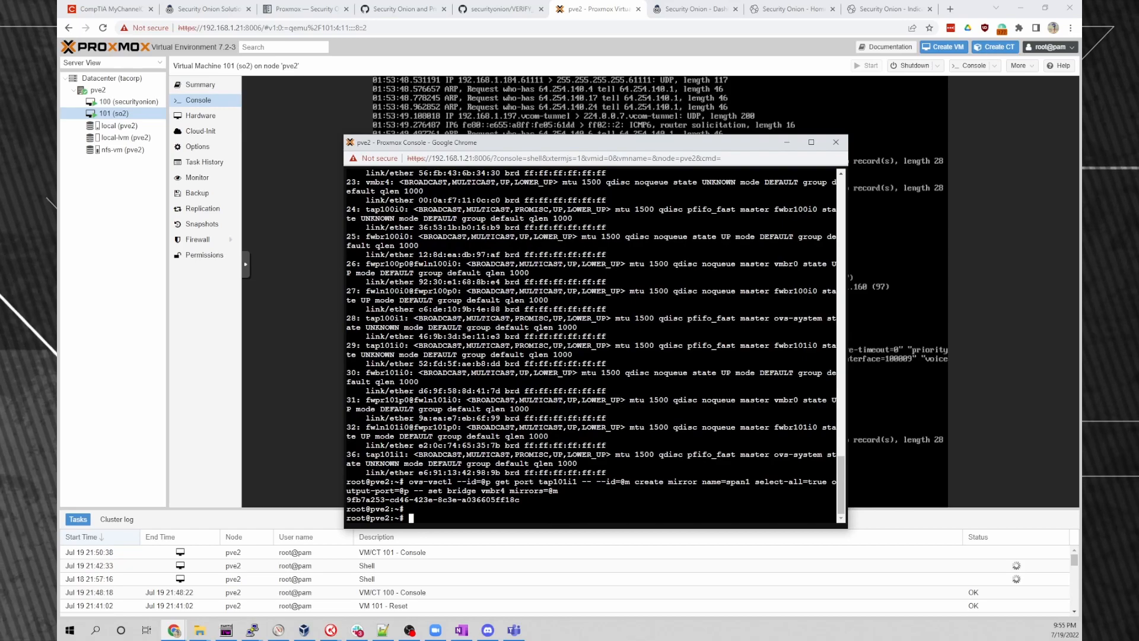
left_click(719, 259)
Rerun the tcpdump capture, stop it at 166 mirrored packets, and go to the Indicator dashboard.
key("Up")
key("Return")
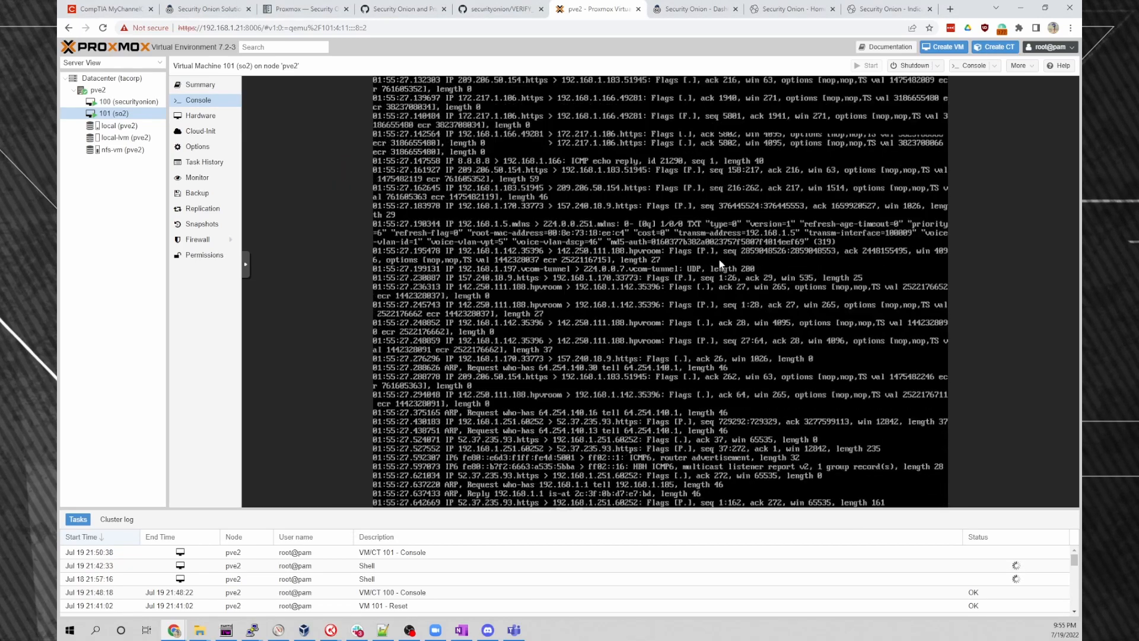
key("ctrl+c")
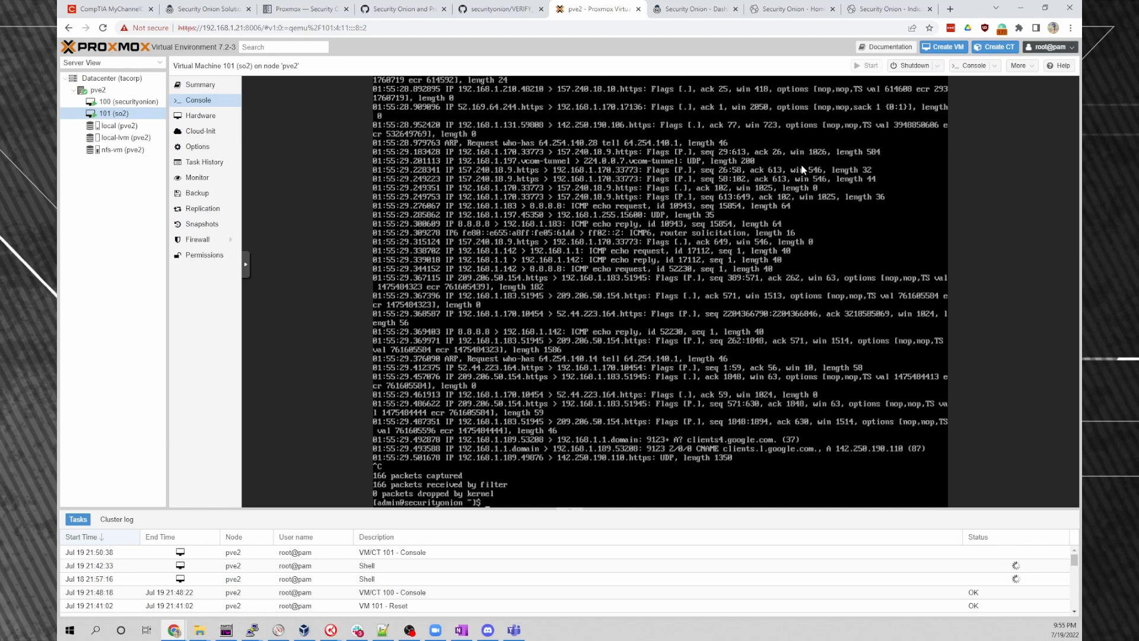
left_click(877, 6)
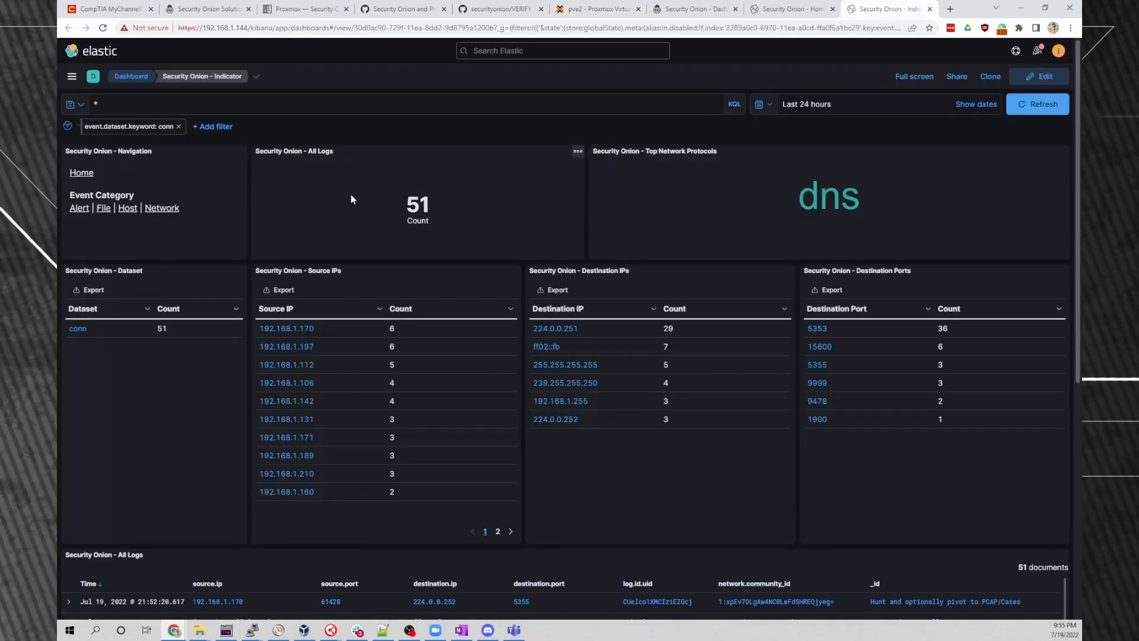
Reload the Indicator dashboard, set the time range to Last 15 minutes, and review the 335 conn logs.
left_click(103, 28)
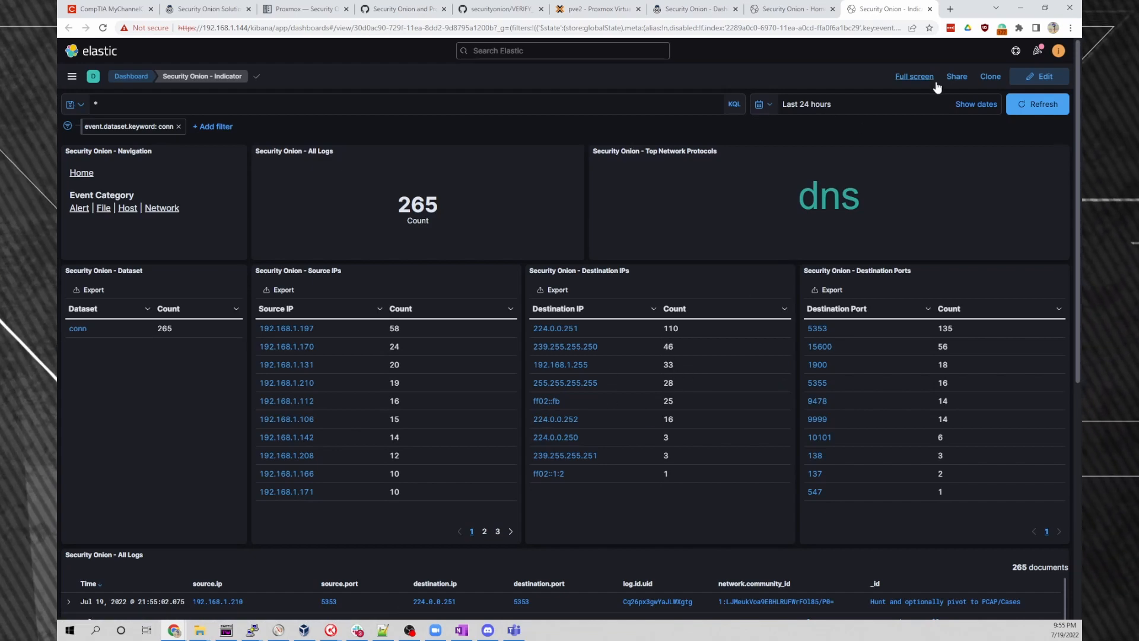
left_click(763, 104)
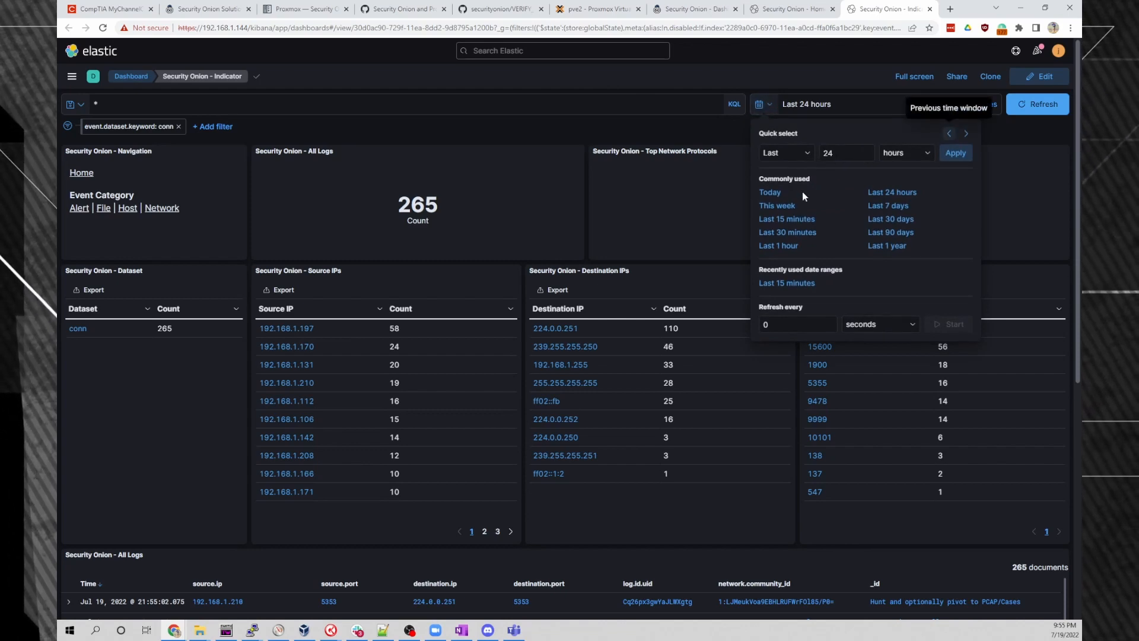
left_click(787, 219)
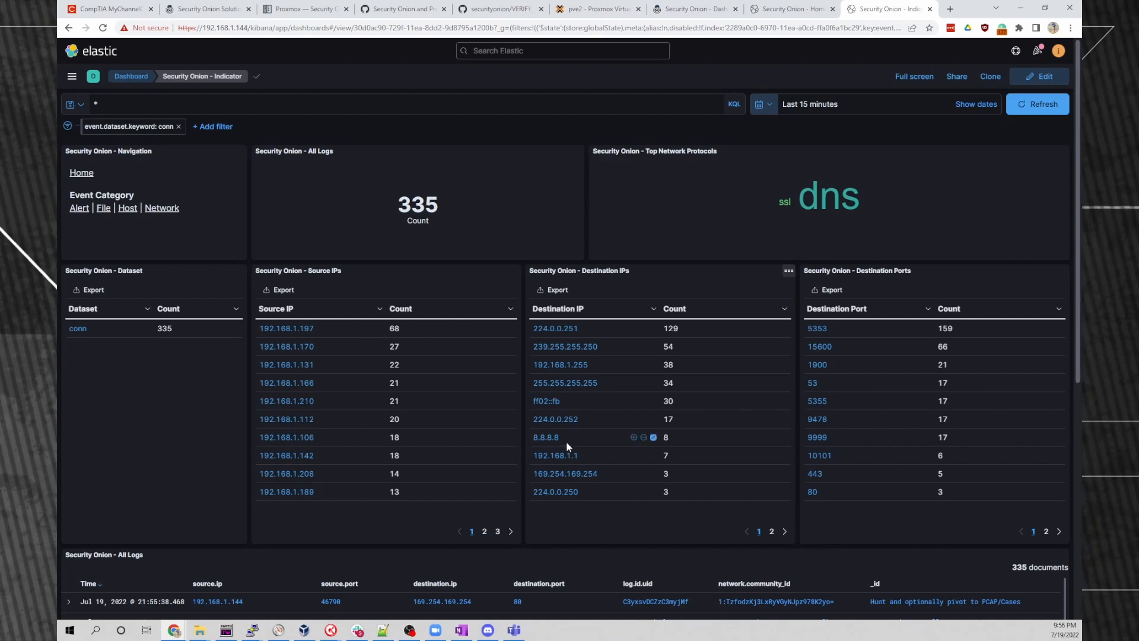
scroll(729, 417, "down", 1)
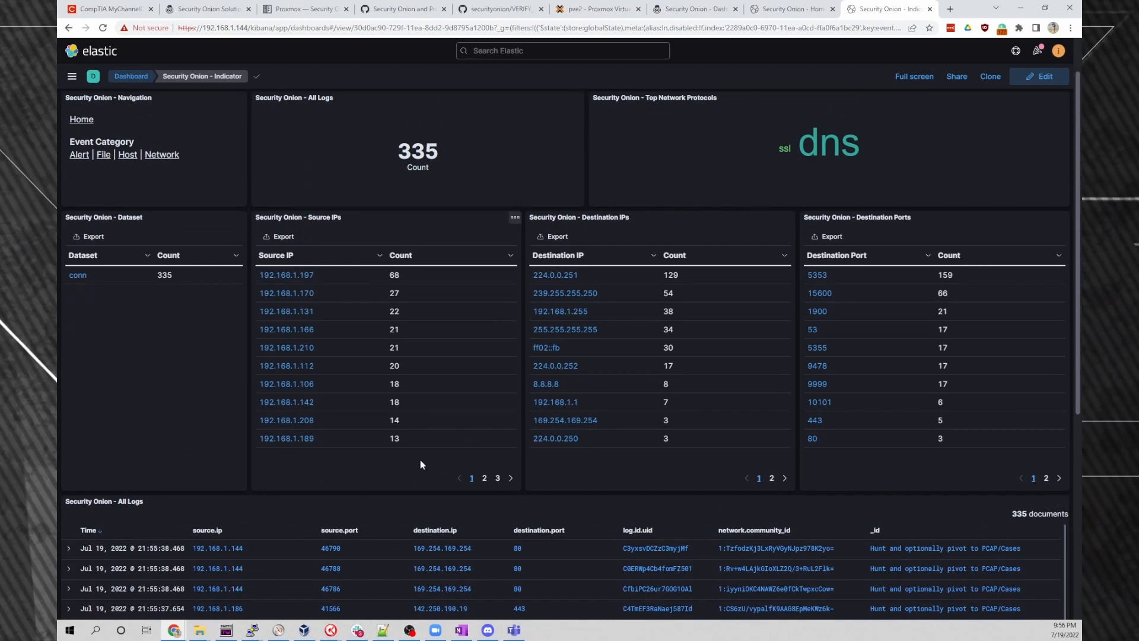
scroll(422, 460, "down", 4)
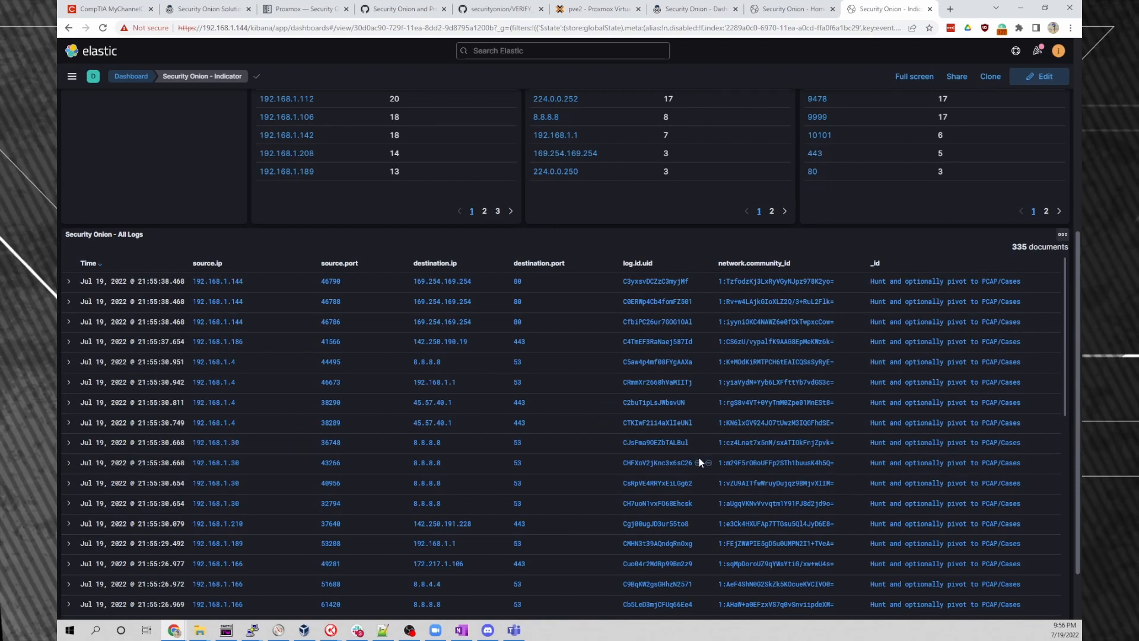
scroll(712, 456, "up", 5)
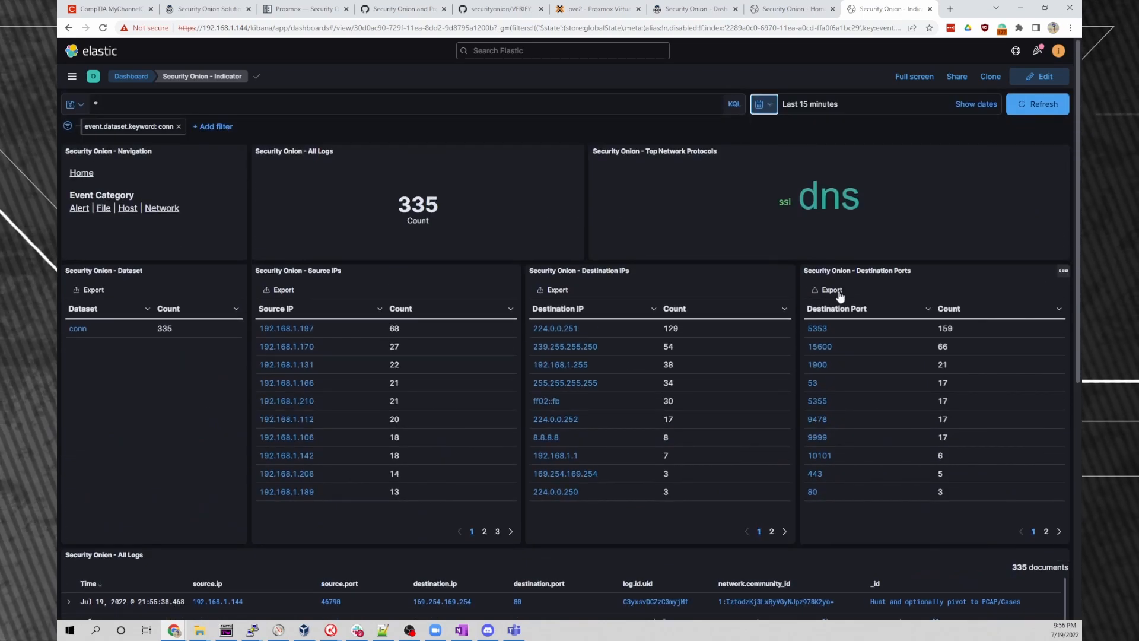